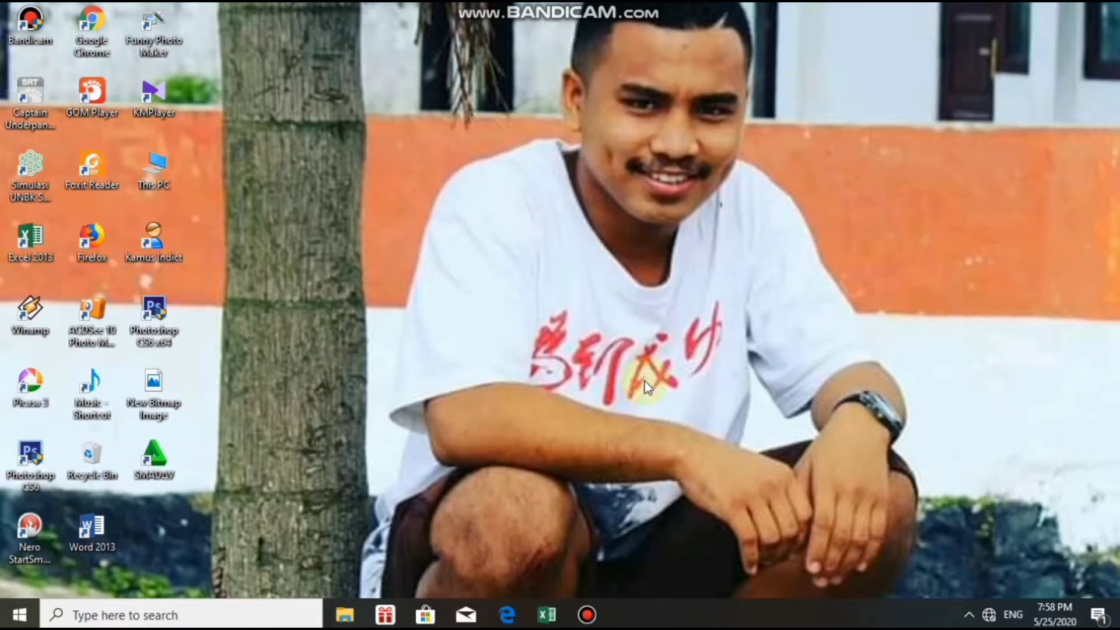
# Bring up the Excel 2013 workbook with the DATA table of 14 names, ages, genders and grades.
pyautogui.click(541, 607)
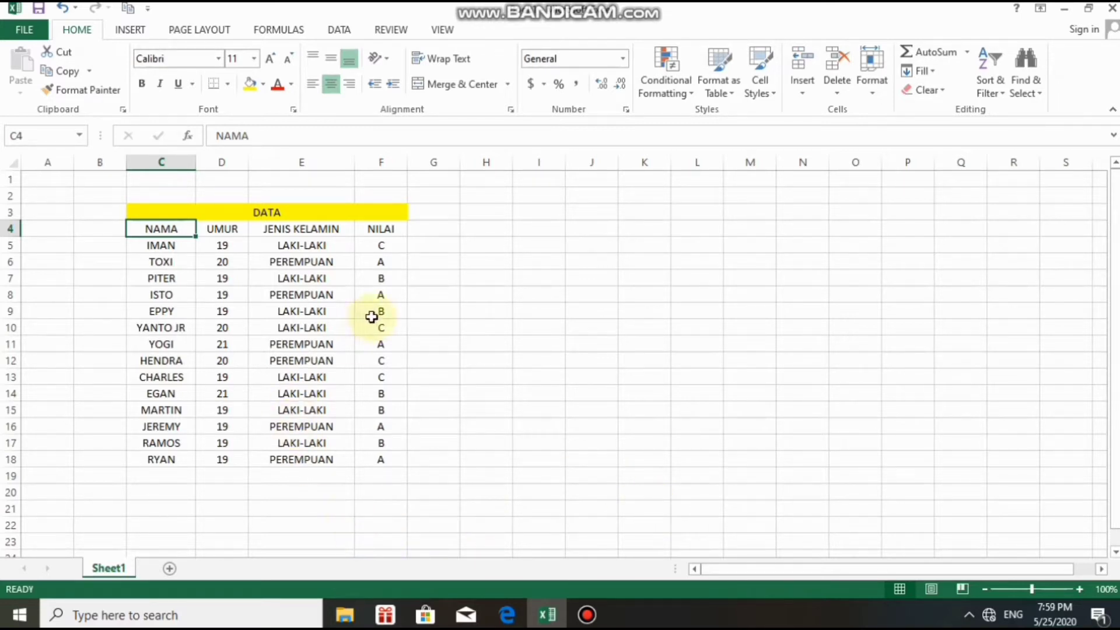
pyautogui.click(475, 312)
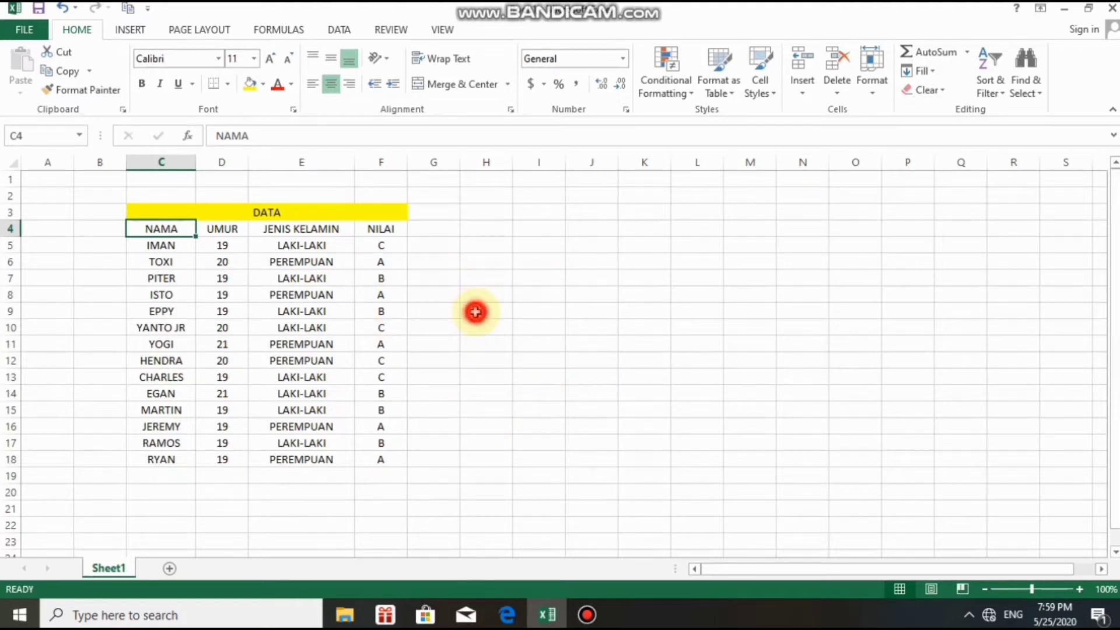
pyautogui.click(480, 233)
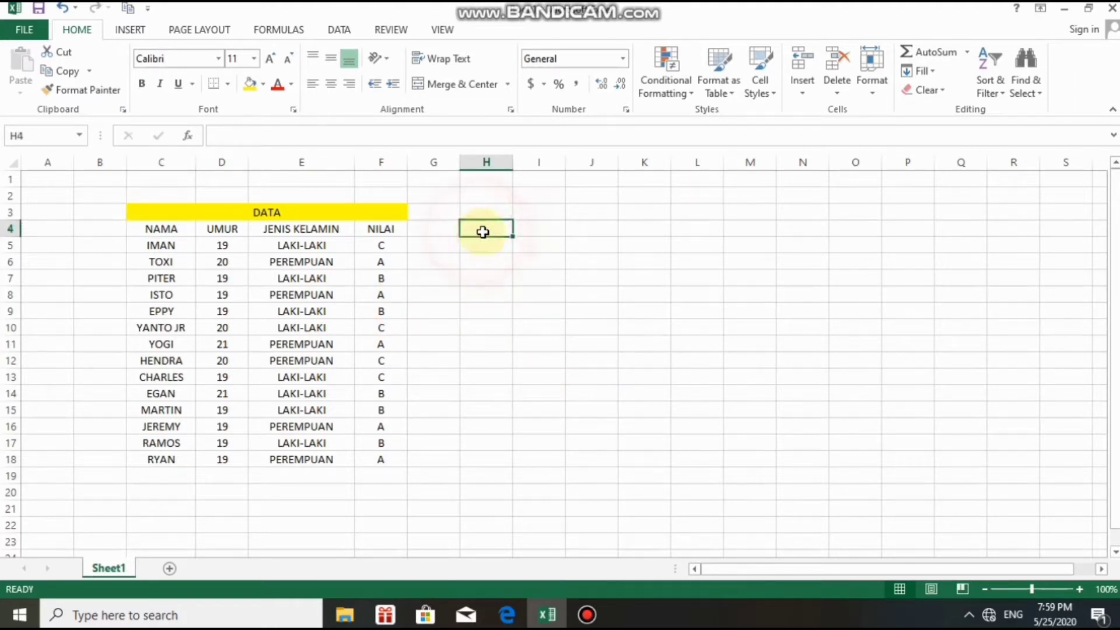
pyautogui.click(527, 231)
pyautogui.click(521, 246)
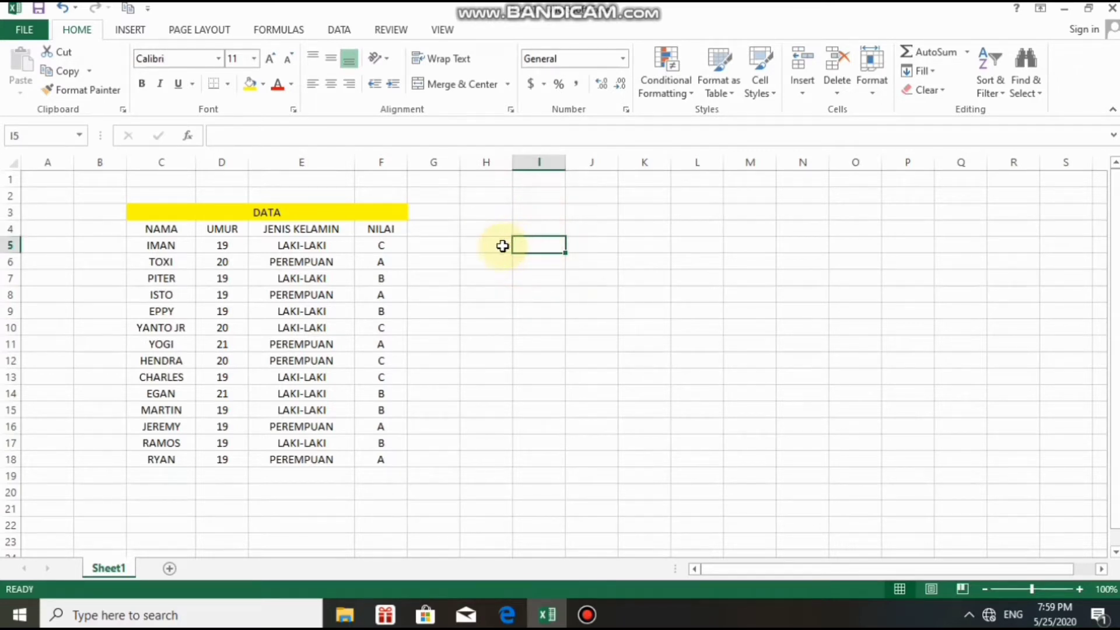
pyautogui.click(499, 248)
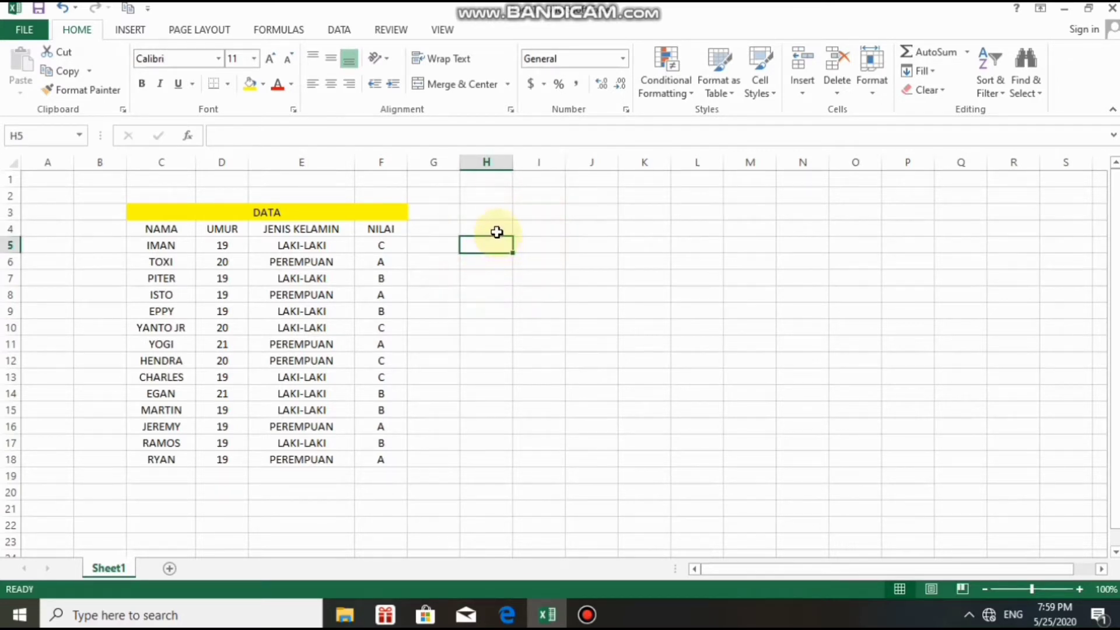
pyautogui.click(495, 231)
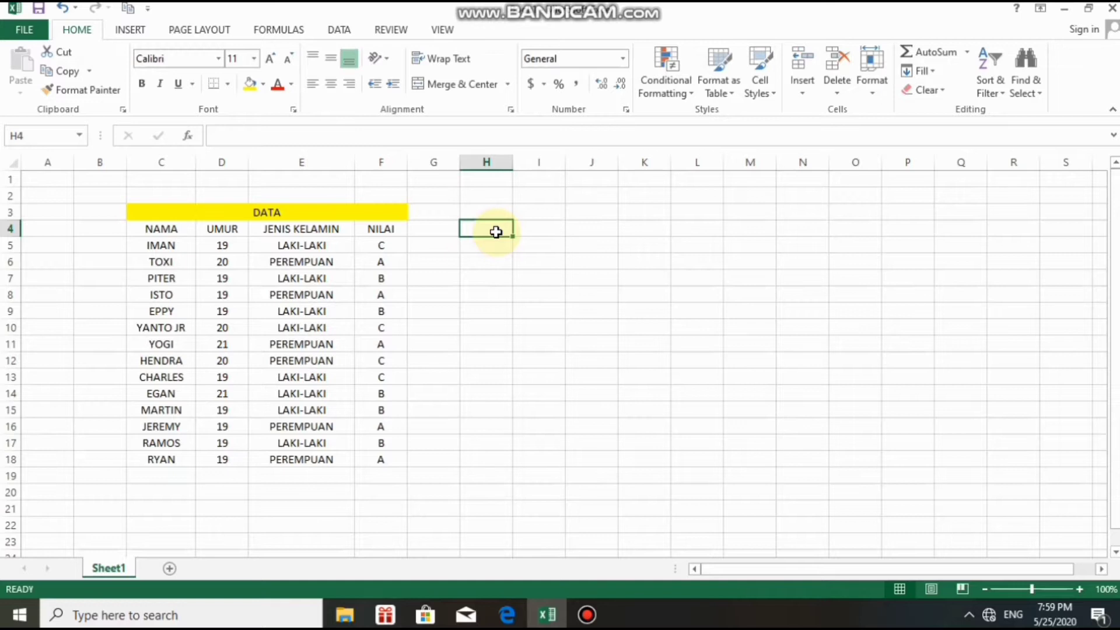
# Enter the label COUNT in H4 and leave the empty cell I4 selected.
pyautogui.write('COUNT')
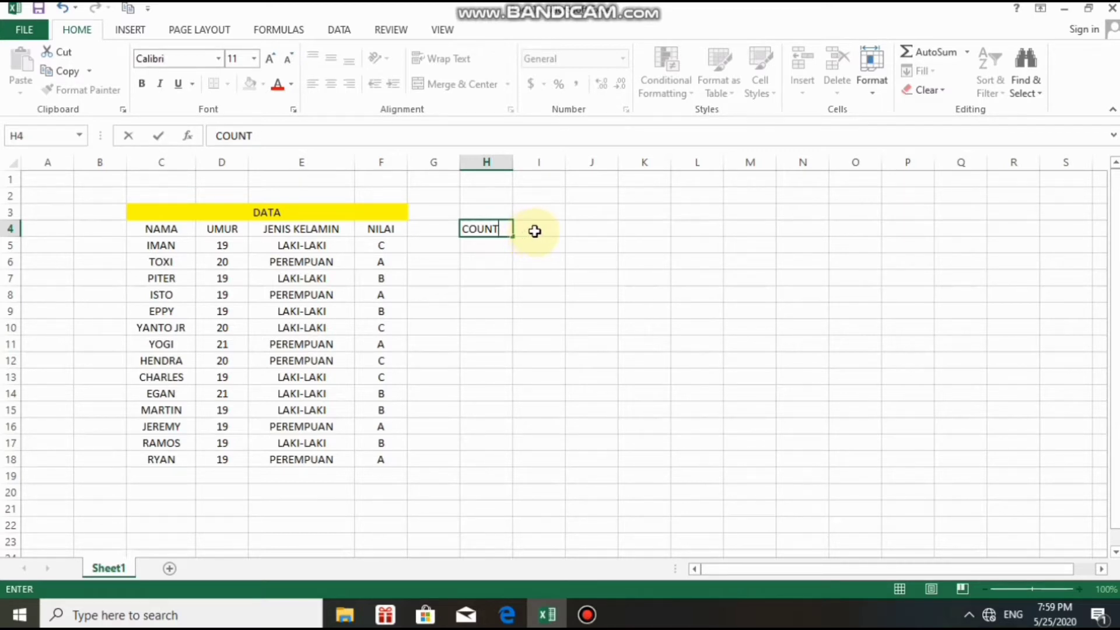
pyautogui.click(536, 231)
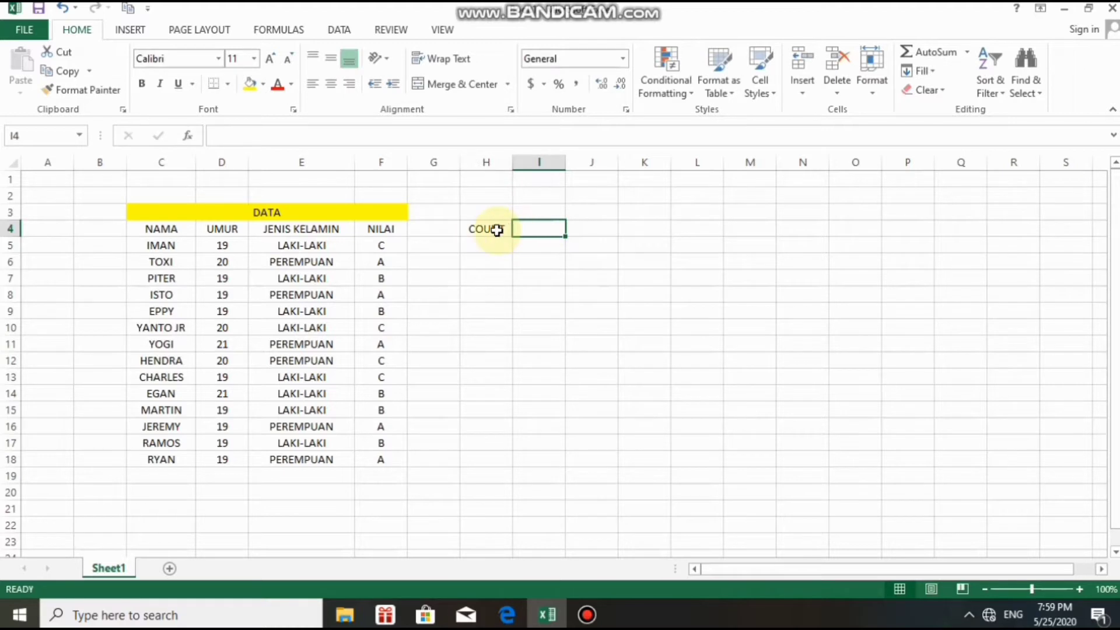
pyautogui.click(497, 231)
pyautogui.click(524, 227)
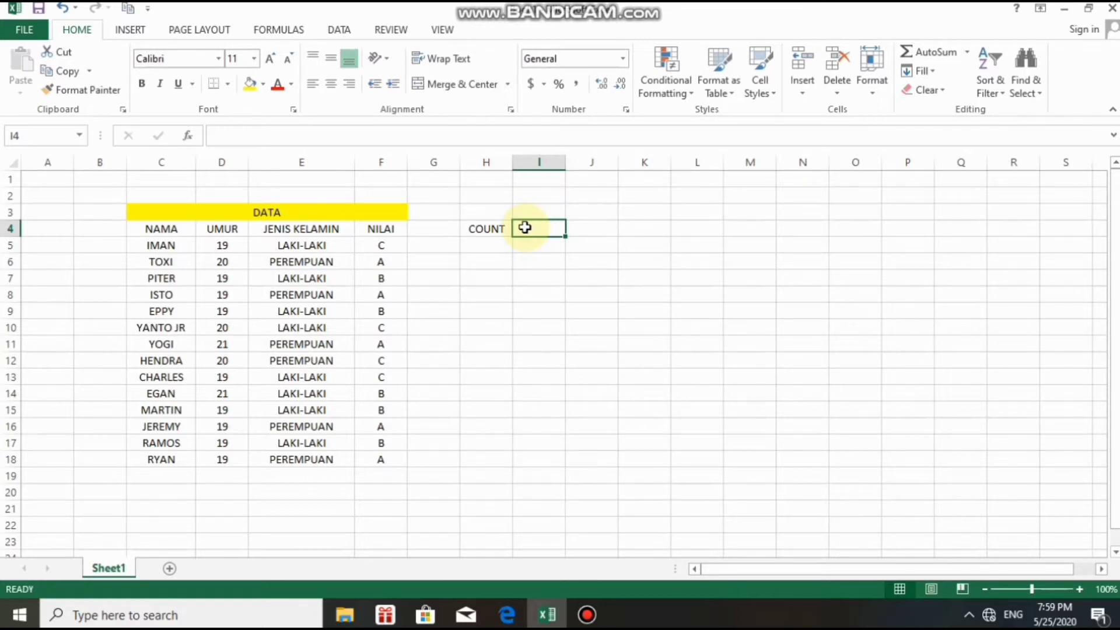
pyautogui.click(484, 230)
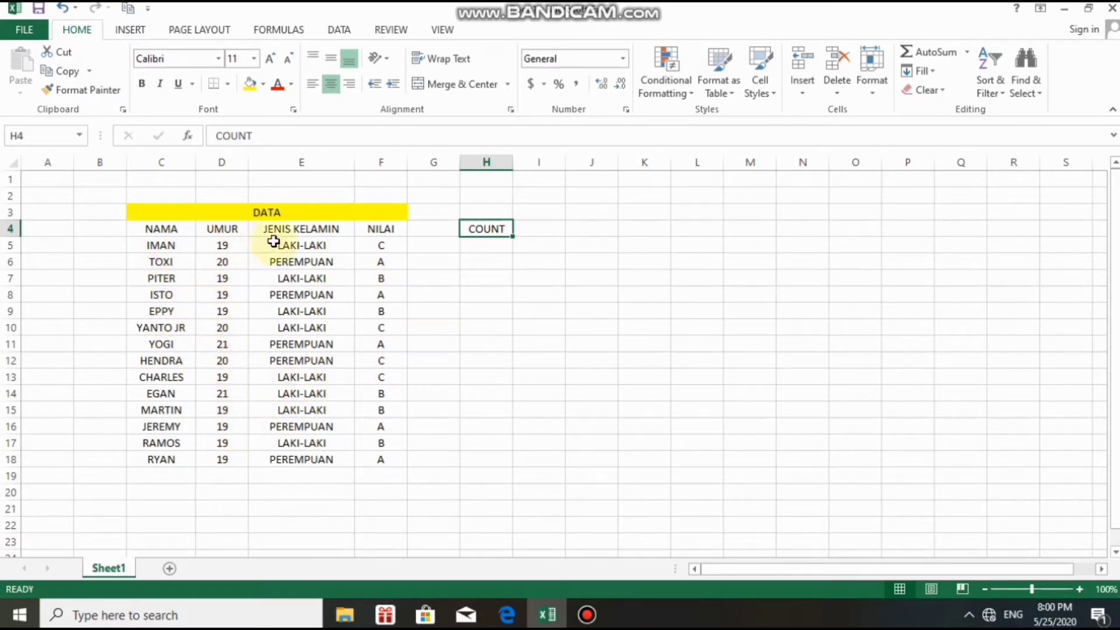
pyautogui.click(532, 229)
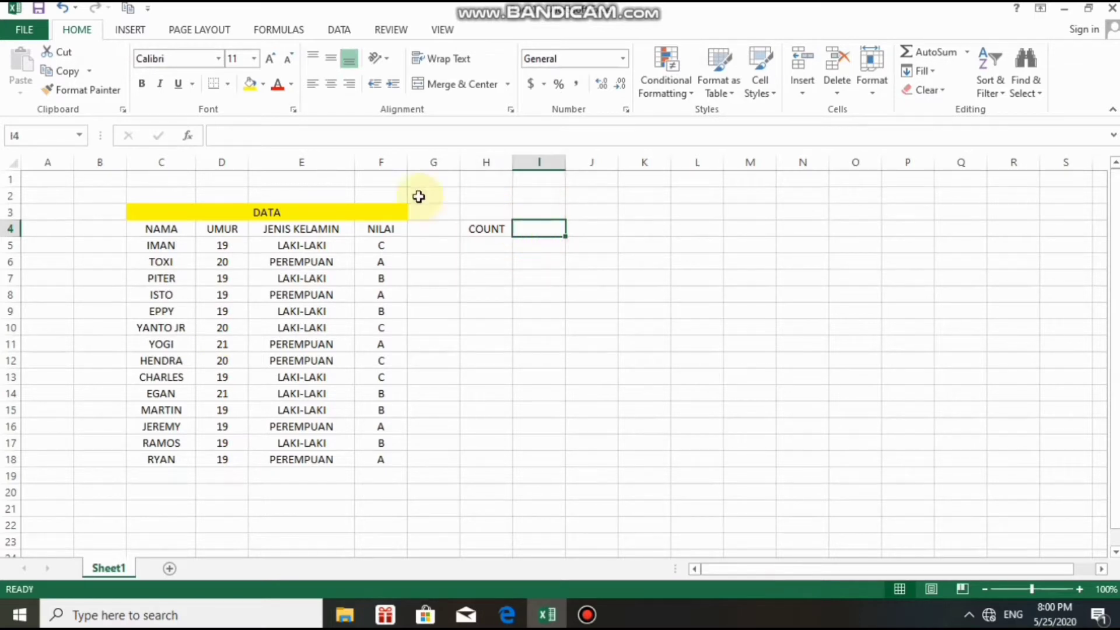
# Insert the Statistical function COUNT into cell I4, ready for its arguments.
pyautogui.click(188, 138)
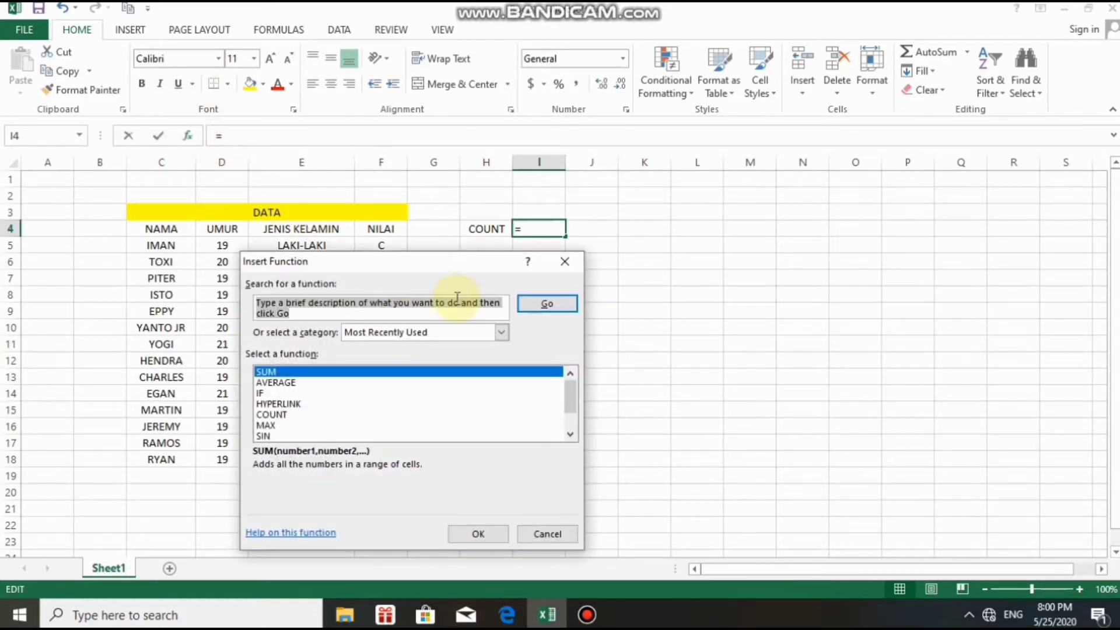
pyautogui.click(501, 333)
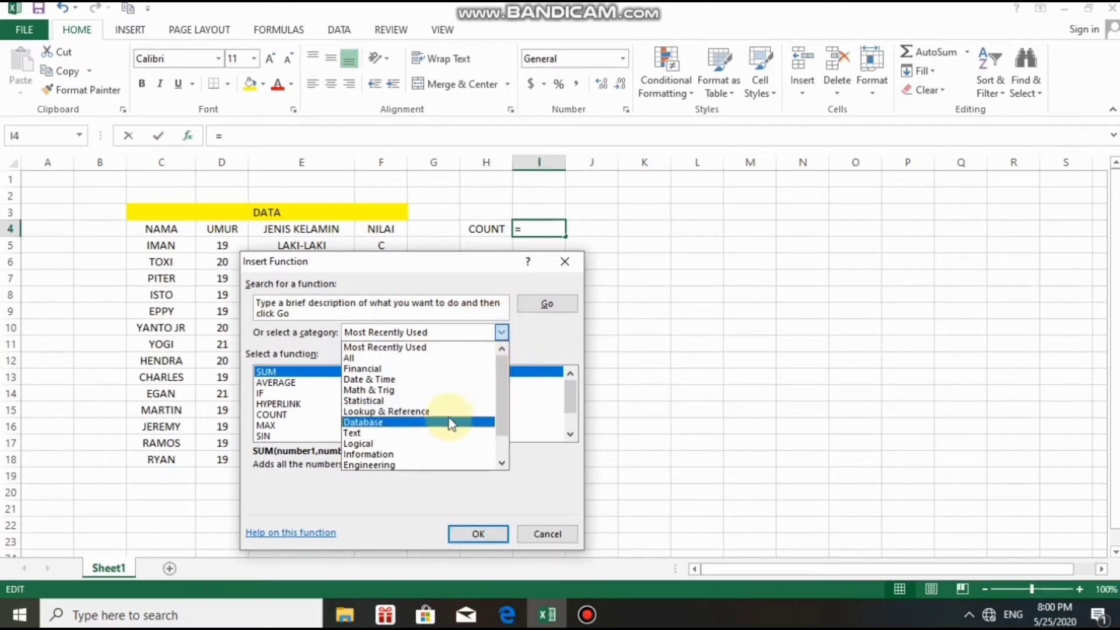
pyautogui.click(443, 401)
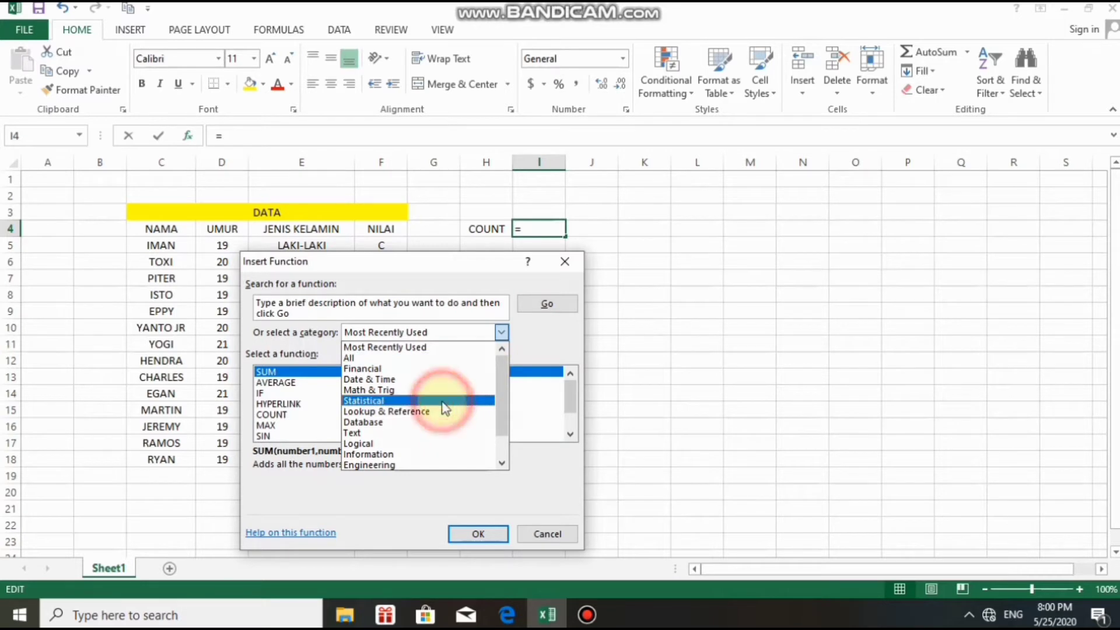
pyautogui.click(569, 433)
pyautogui.click(569, 434)
pyautogui.click(570, 434)
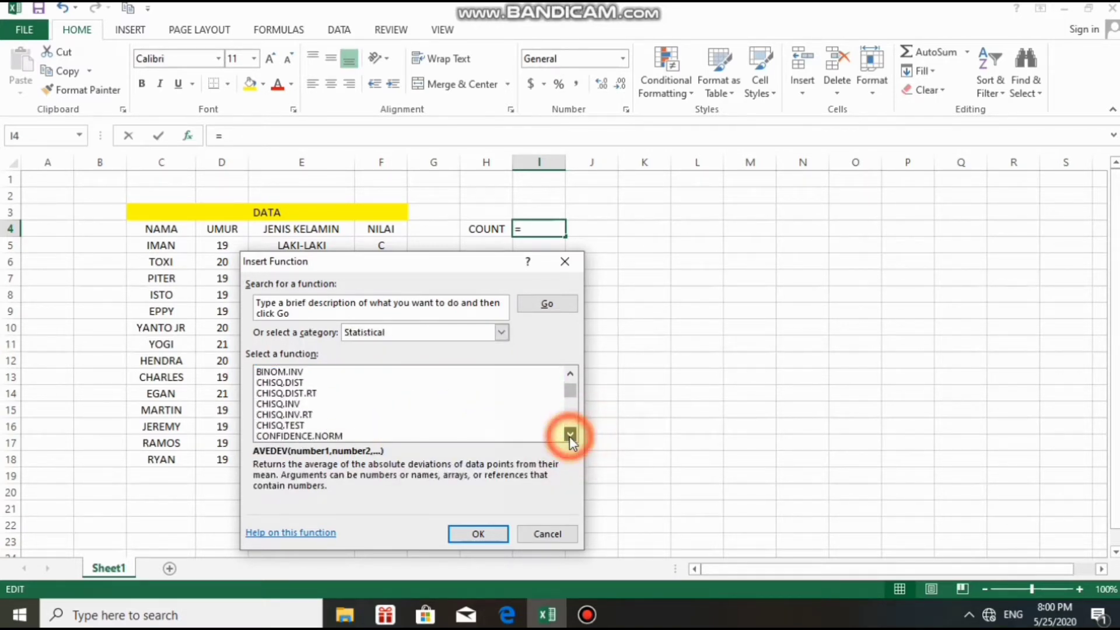
pyautogui.click(569, 434)
pyautogui.click(569, 433)
pyautogui.click(569, 434)
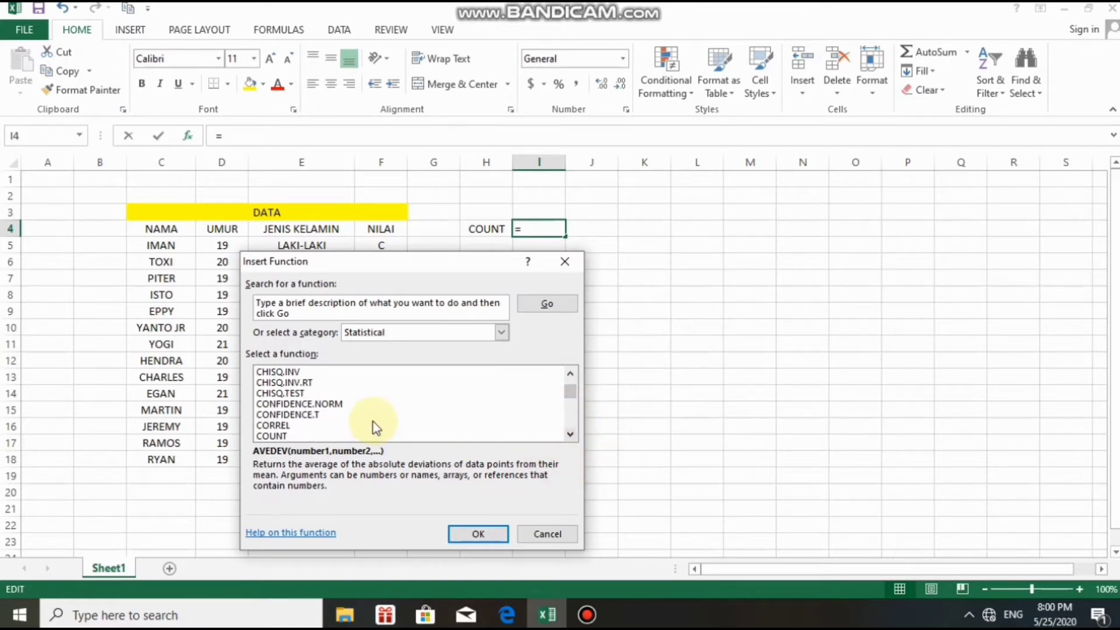
pyautogui.click(274, 435)
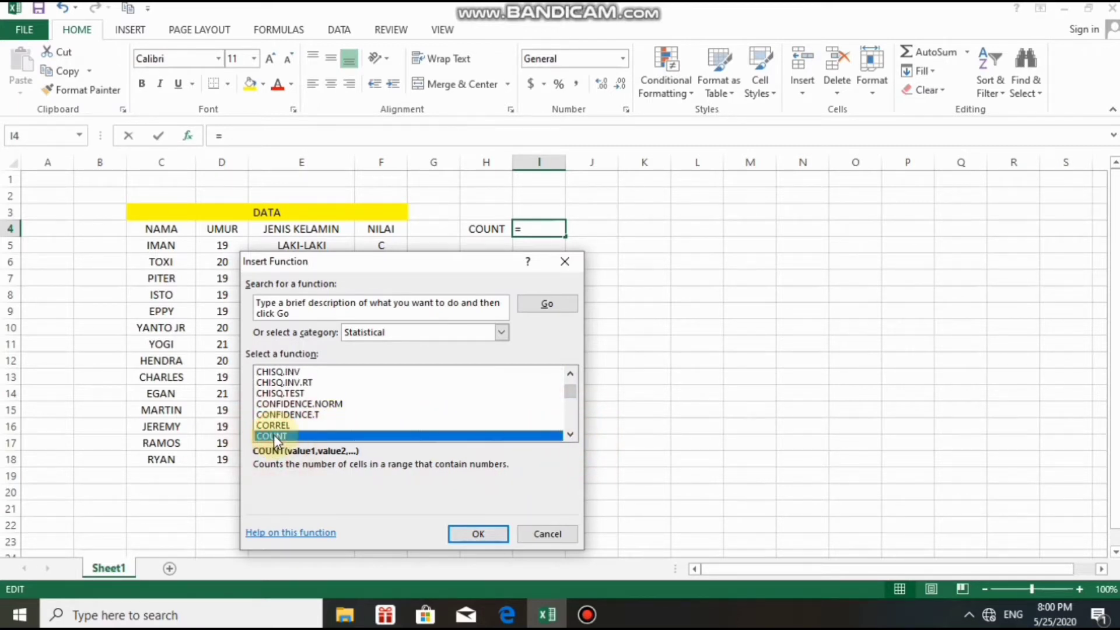
pyautogui.click(476, 535)
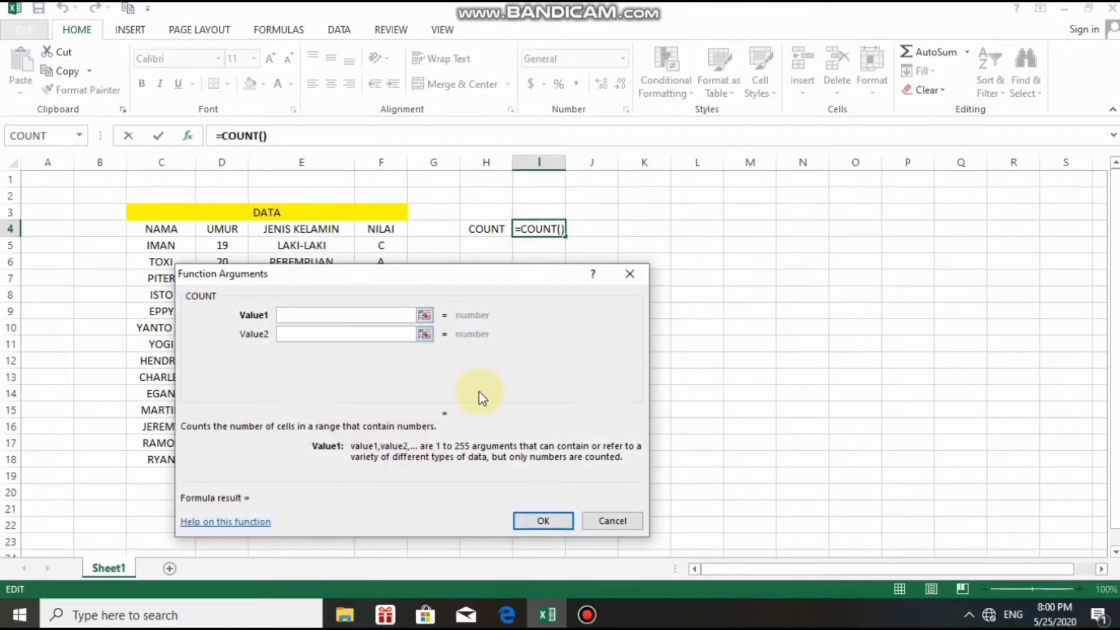
# Set COUNT's Value1 to the names range C5:C18, so I4 returns 0.
pyautogui.moveTo(474, 393); pyautogui.dragTo(891, 318)
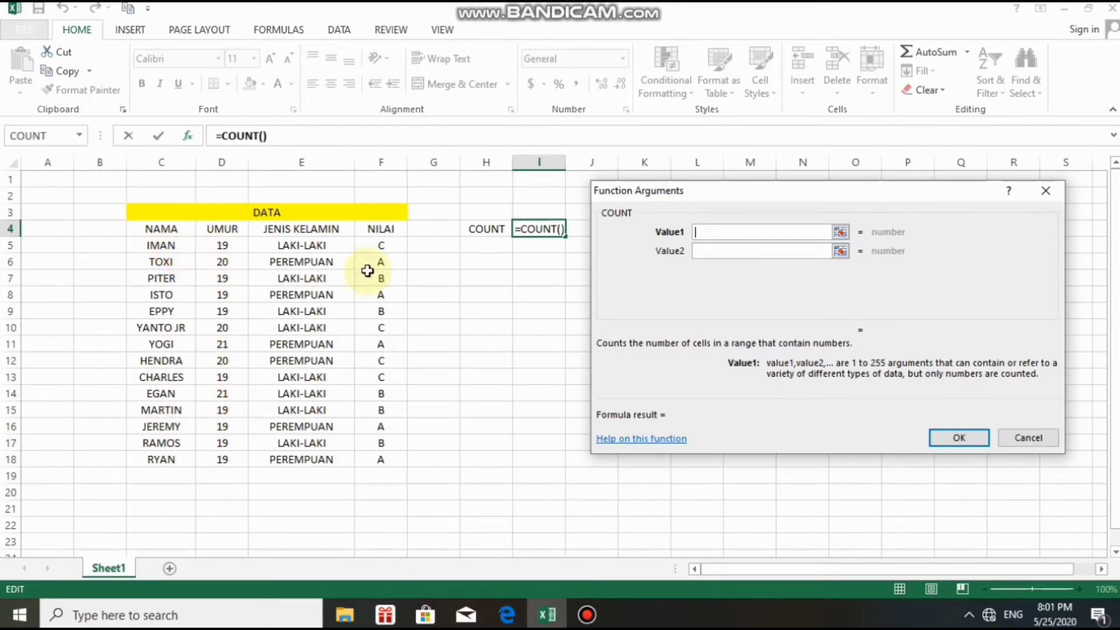
pyautogui.click(708, 231)
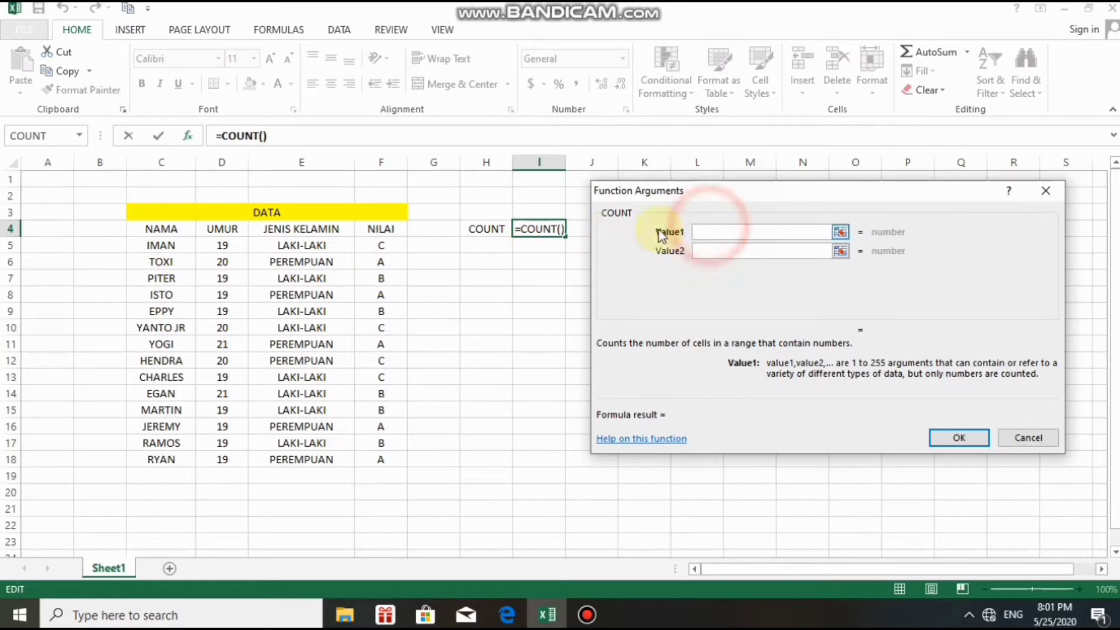
pyautogui.click(181, 245)
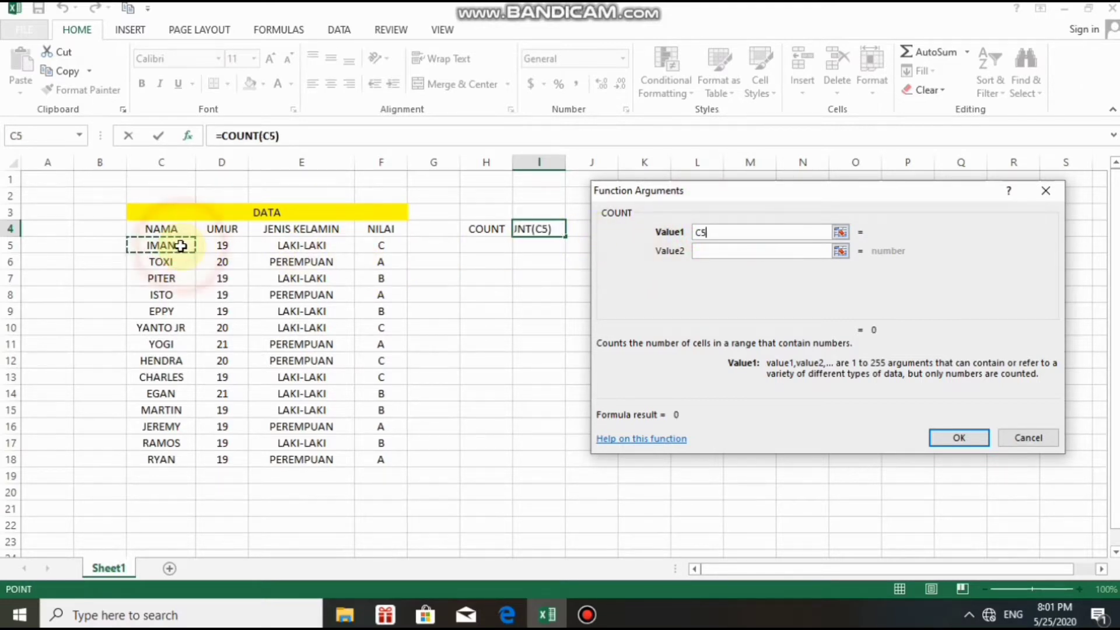
pyautogui.moveTo(181, 246); pyautogui.dragTo(179, 460)
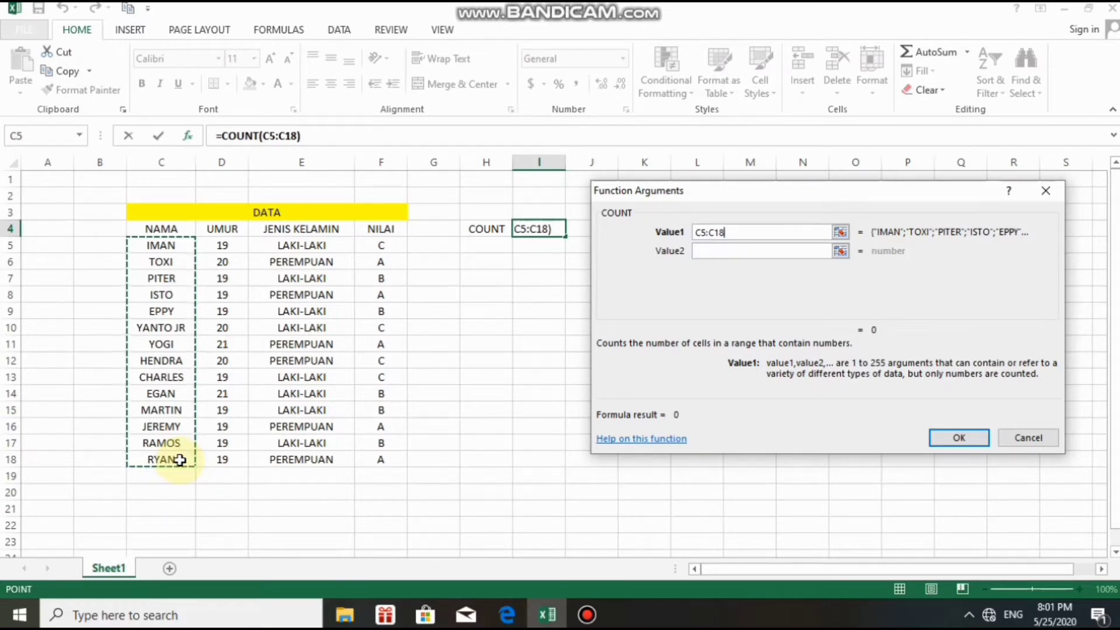
pyautogui.click(954, 439)
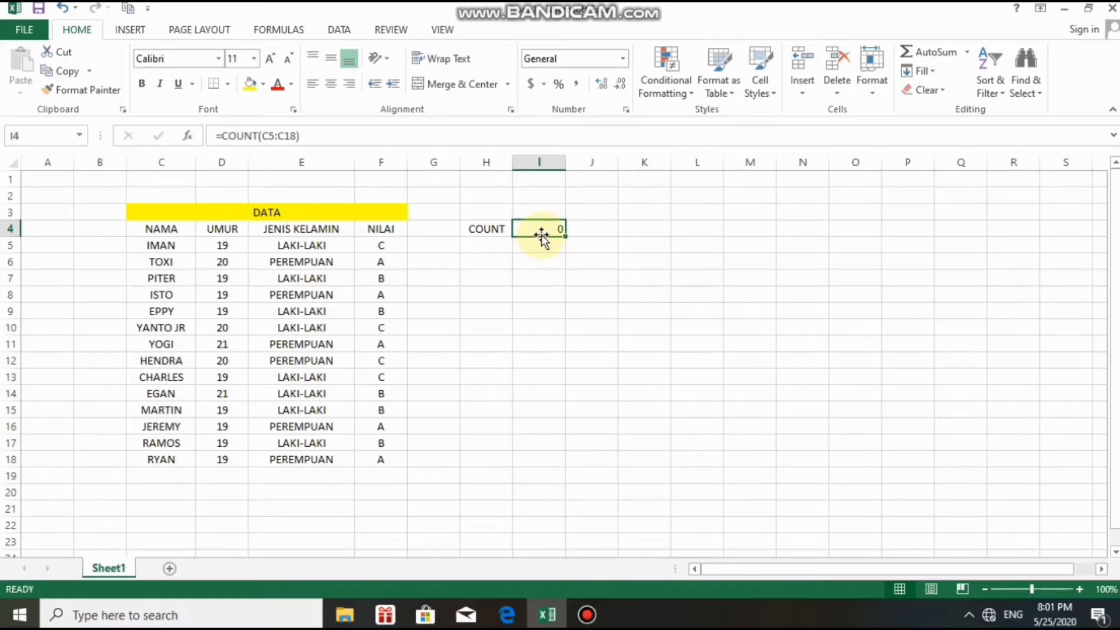
# Delete the existing COUNT formula from I4 and reselect the cell.
pyautogui.doubleClick(548, 229)
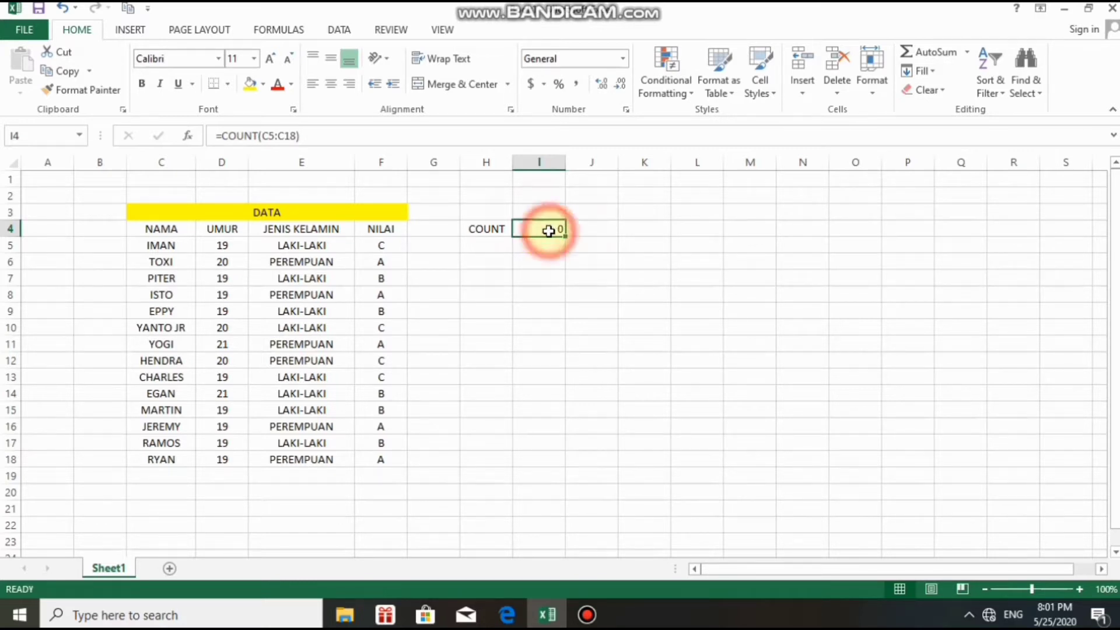
pyautogui.press('BackSpace')
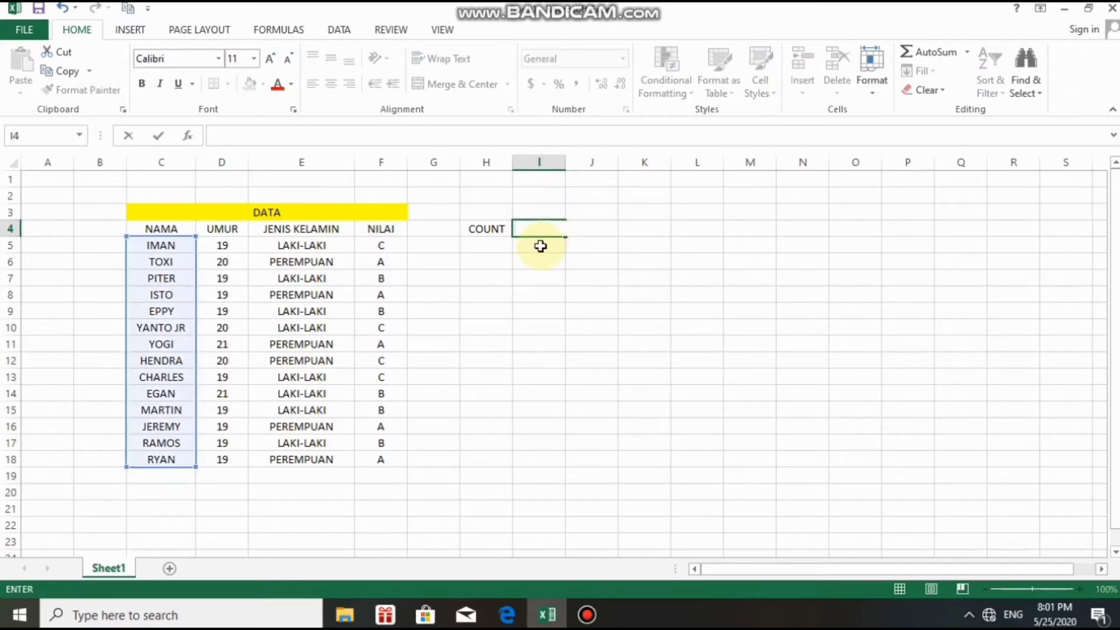
pyautogui.click(534, 258)
pyautogui.click(527, 228)
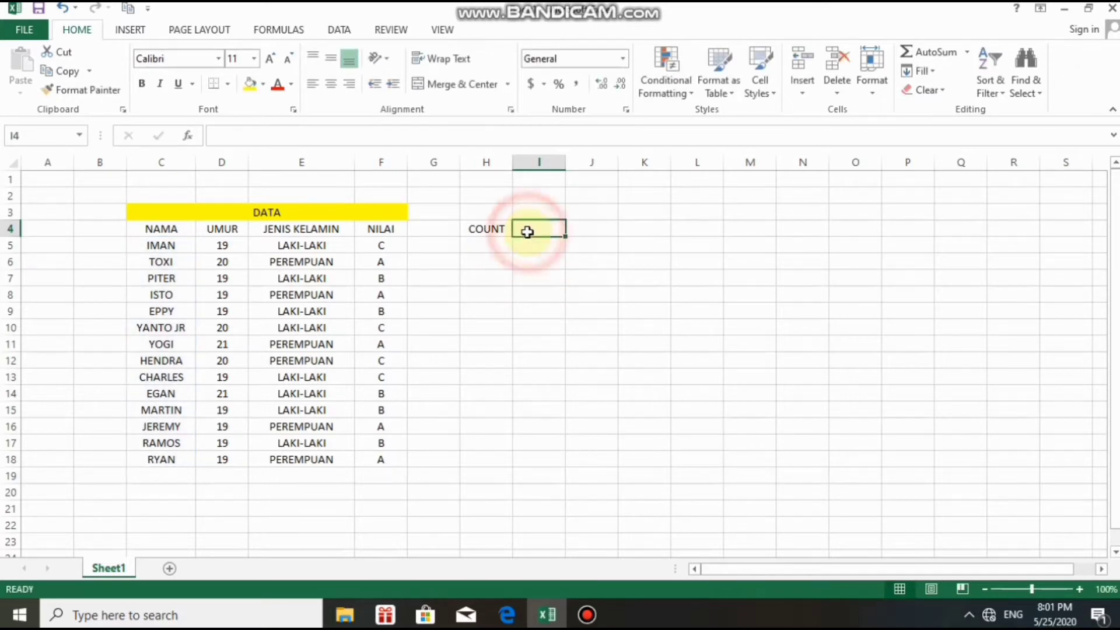
# Insert the Statistical function COUNT into I4 again.
pyautogui.click(187, 135)
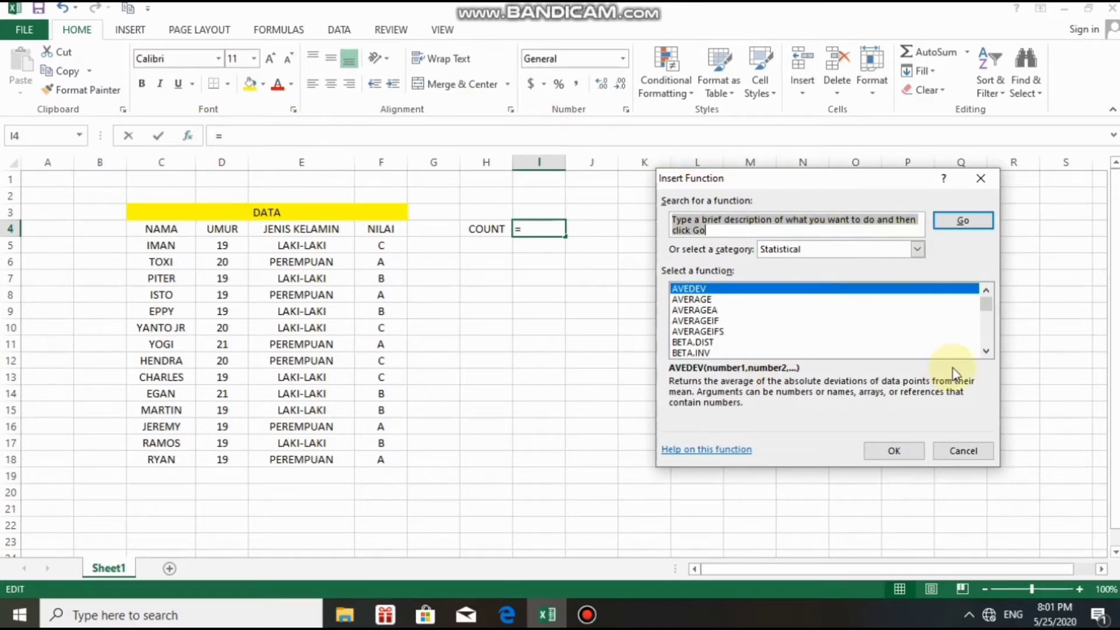
pyautogui.click(987, 352)
pyautogui.click(986, 352)
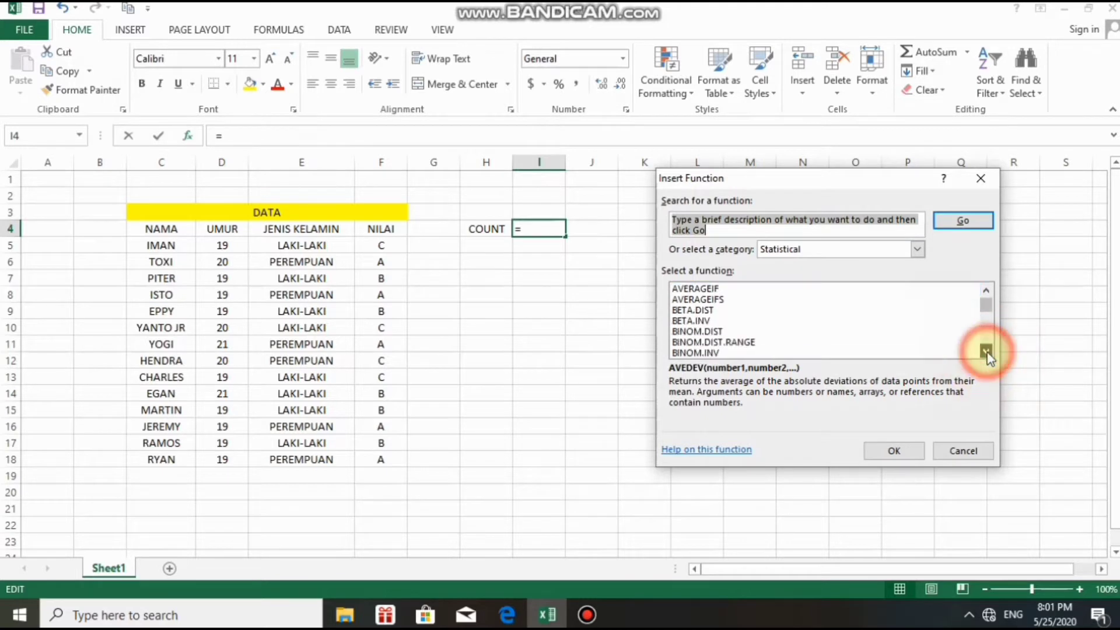
pyautogui.click(986, 352)
pyautogui.click(986, 351)
pyautogui.click(986, 351)
pyautogui.click(986, 351)
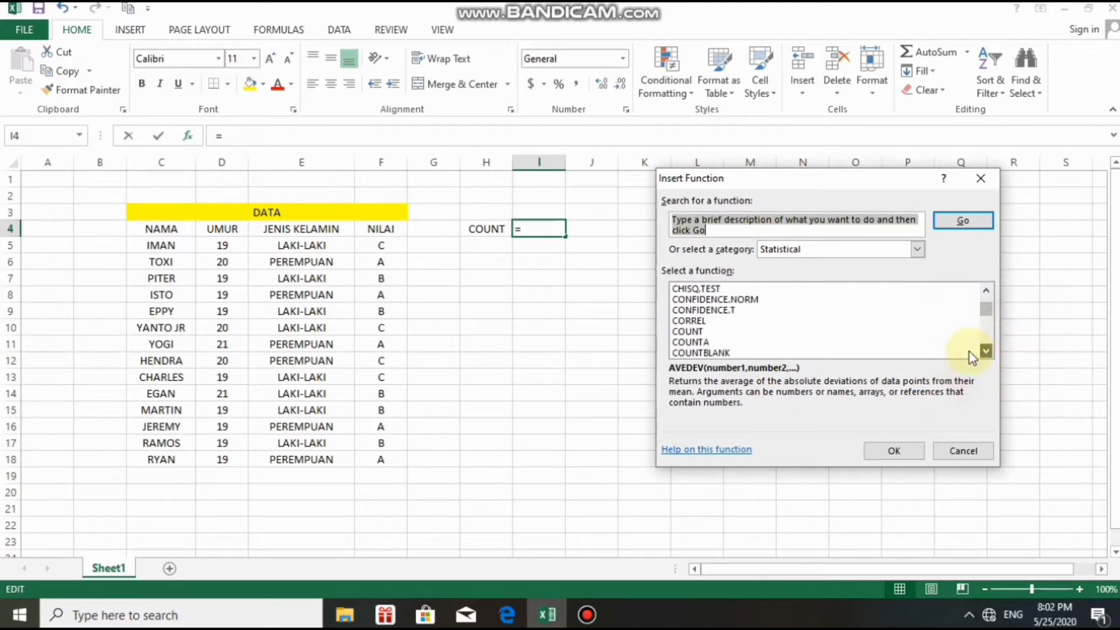
pyautogui.click(702, 331)
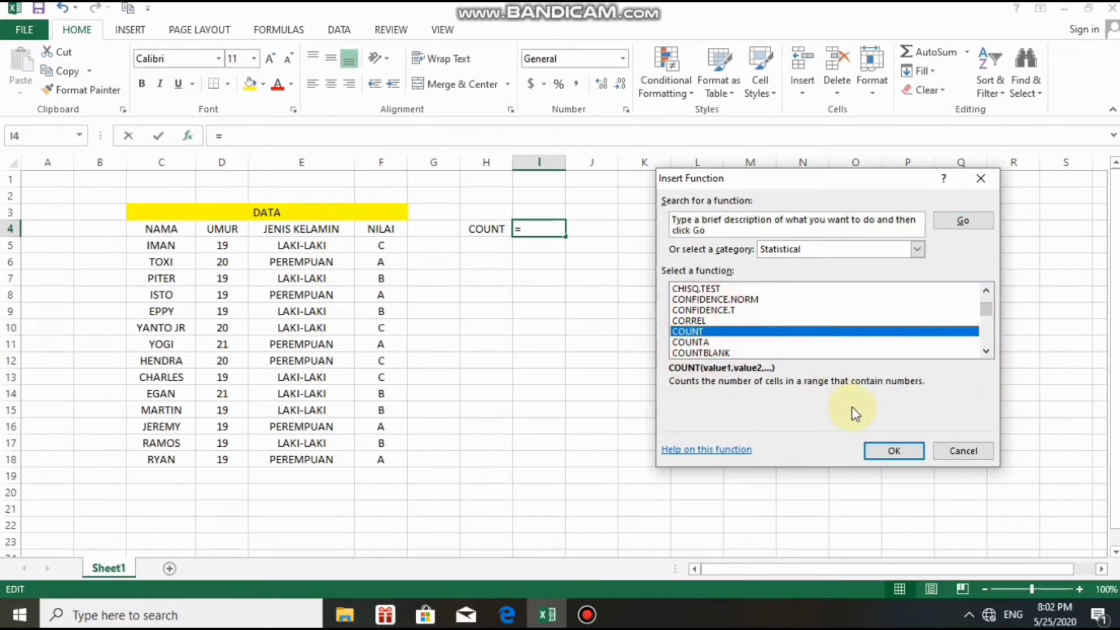
pyautogui.click(891, 447)
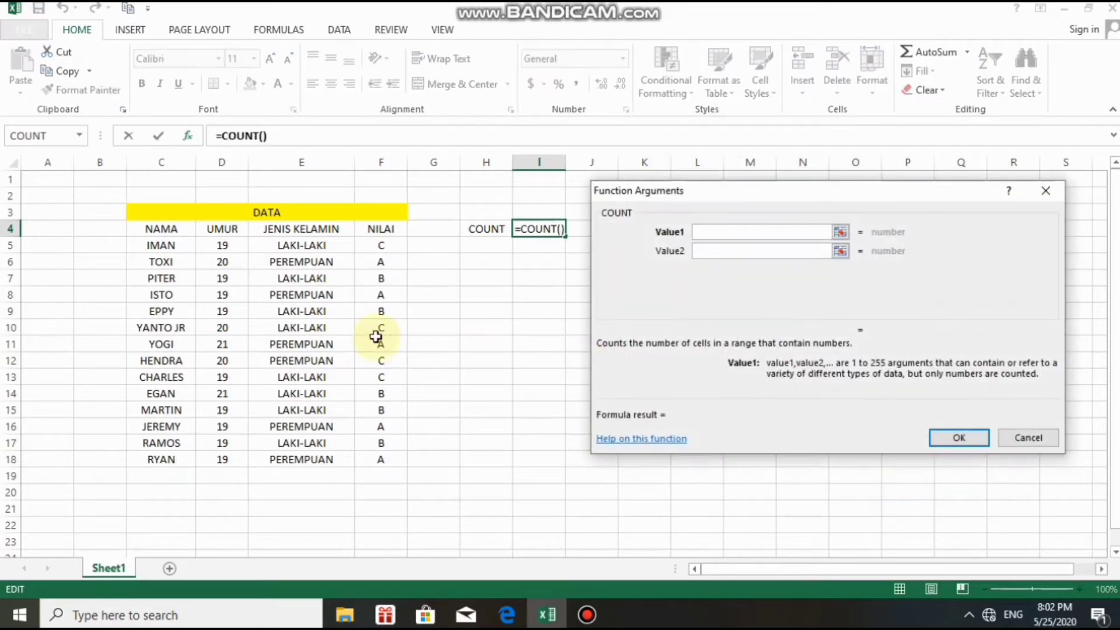
# Make I4 count the ages in D5:D18, giving 14.
pyautogui.click(207, 242)
pyautogui.moveTo(205, 248); pyautogui.dragTo(208, 325)
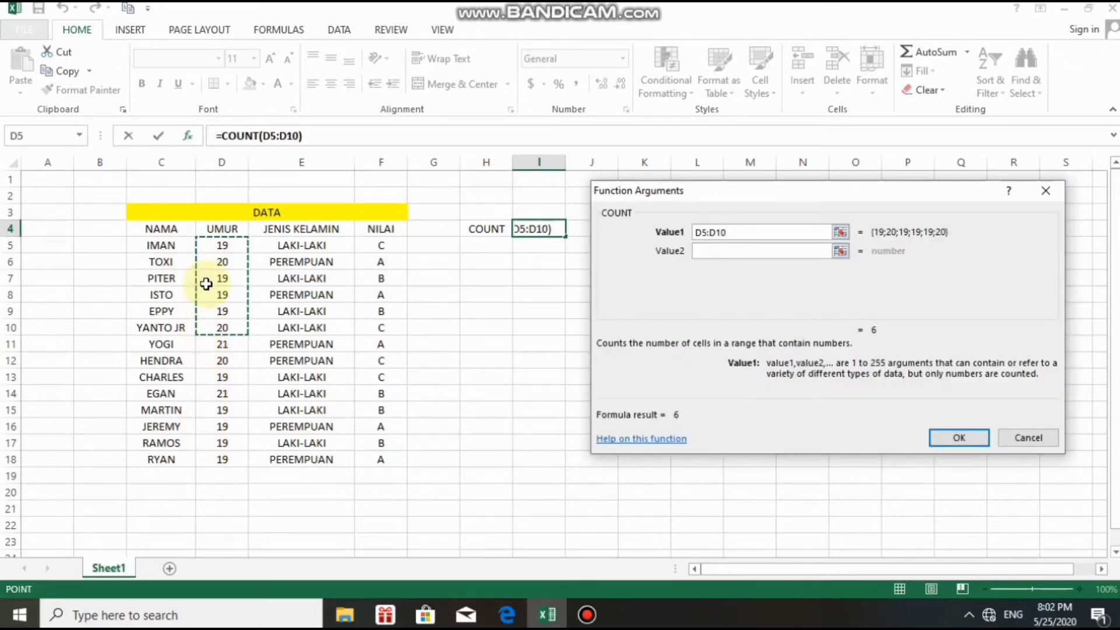
pyautogui.click(148, 192)
pyautogui.click(203, 241)
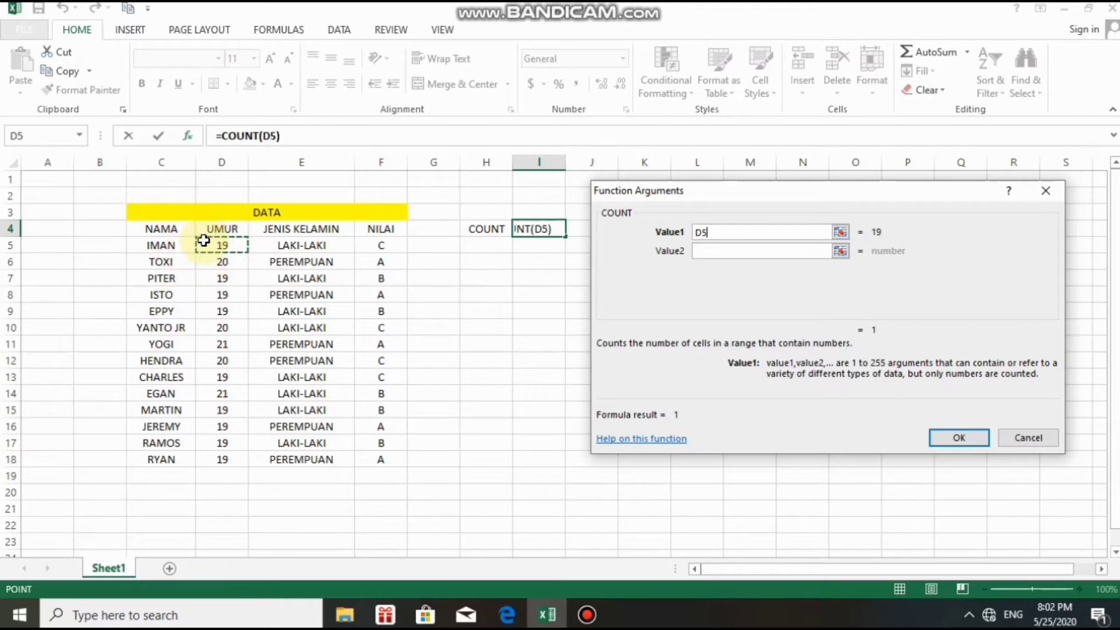
pyautogui.moveTo(204, 240); pyautogui.dragTo(214, 460)
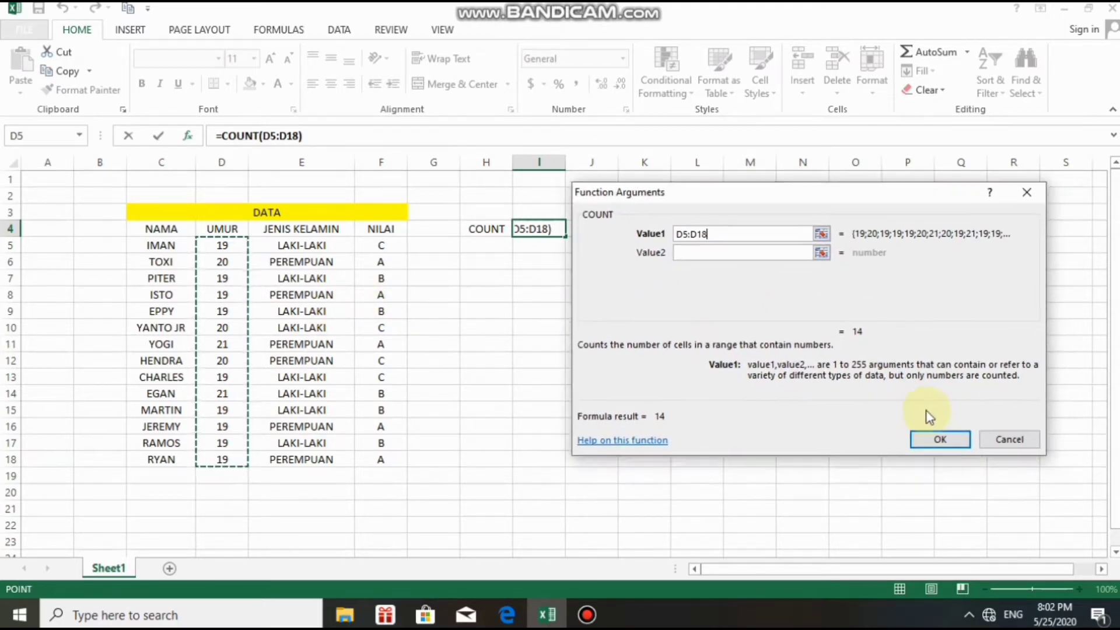
pyautogui.click(930, 437)
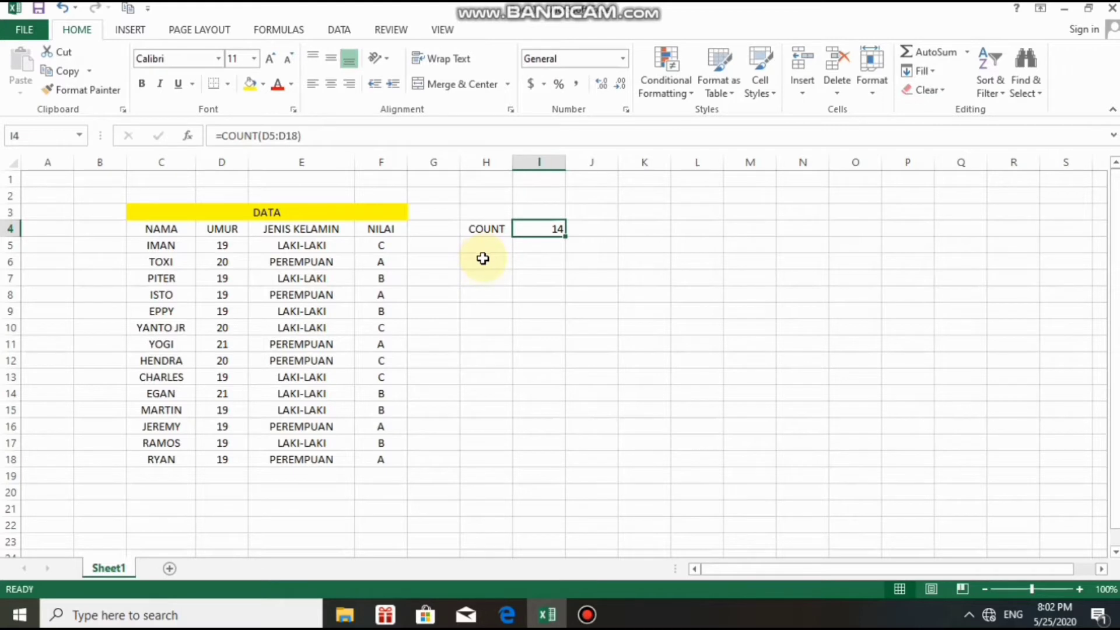
# Enter the label COUNT A in H5 below the COUNT label and reselect H5.
pyautogui.click(476, 247)
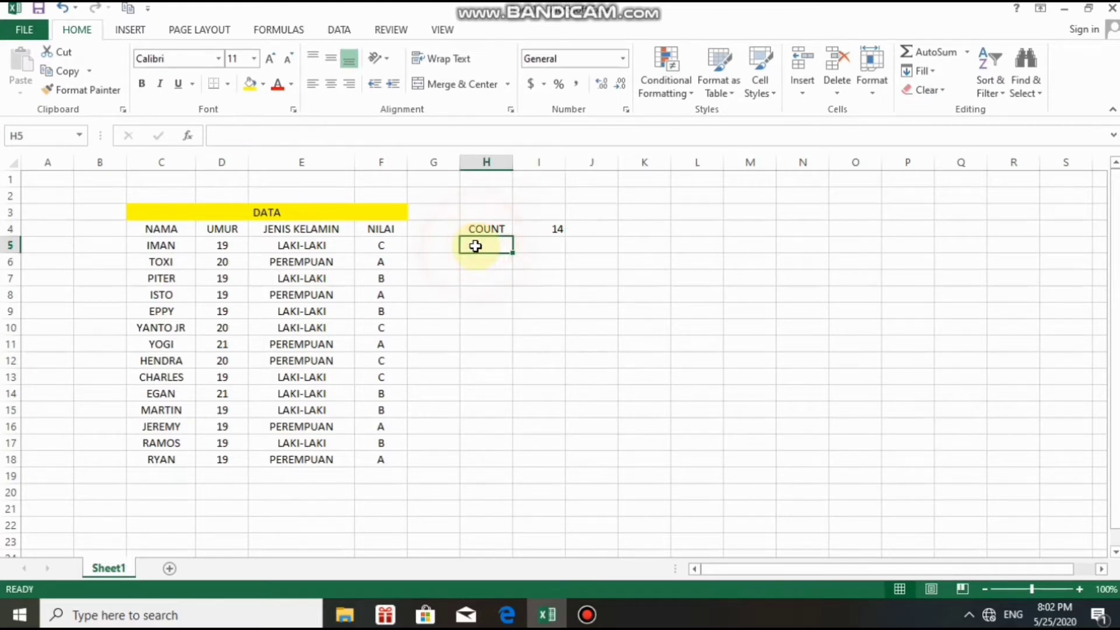
pyautogui.write('COUNT')
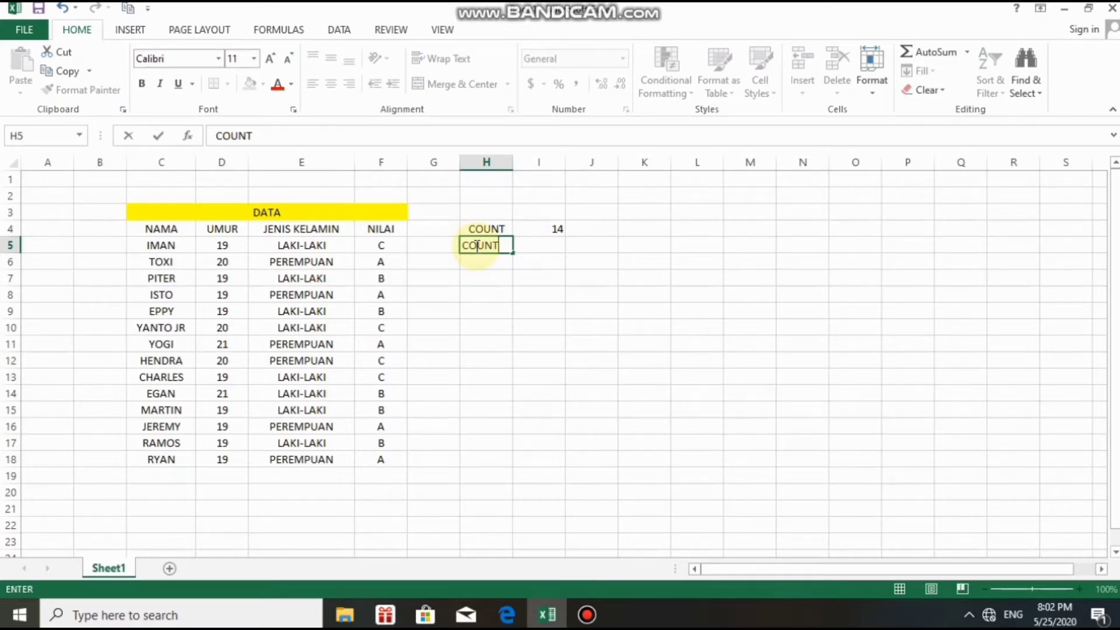
pyautogui.write(' A')
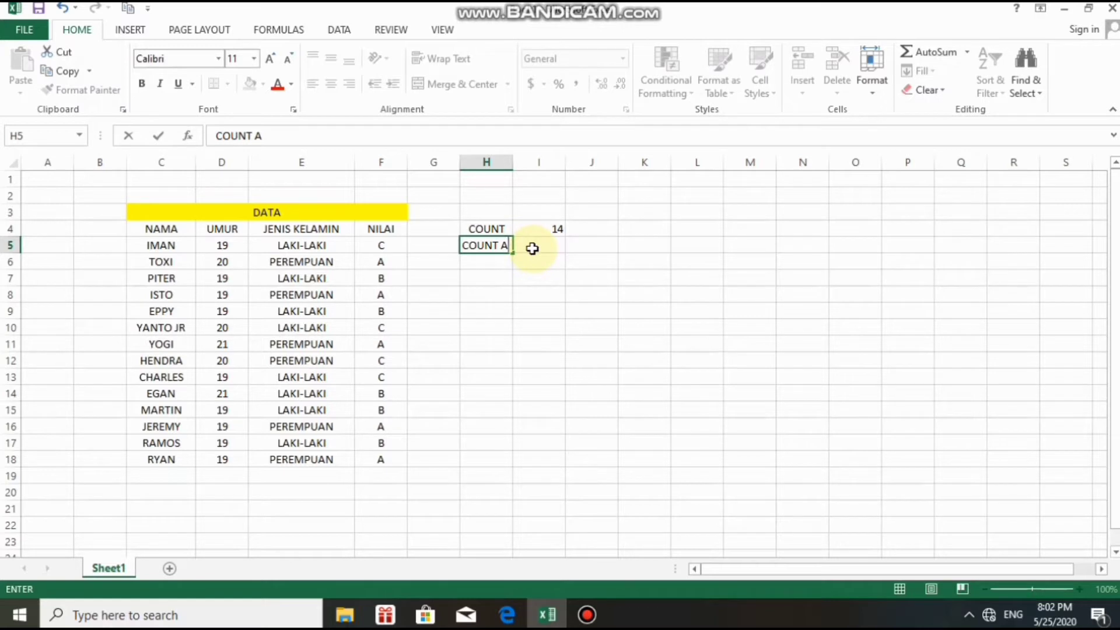
pyautogui.click(532, 249)
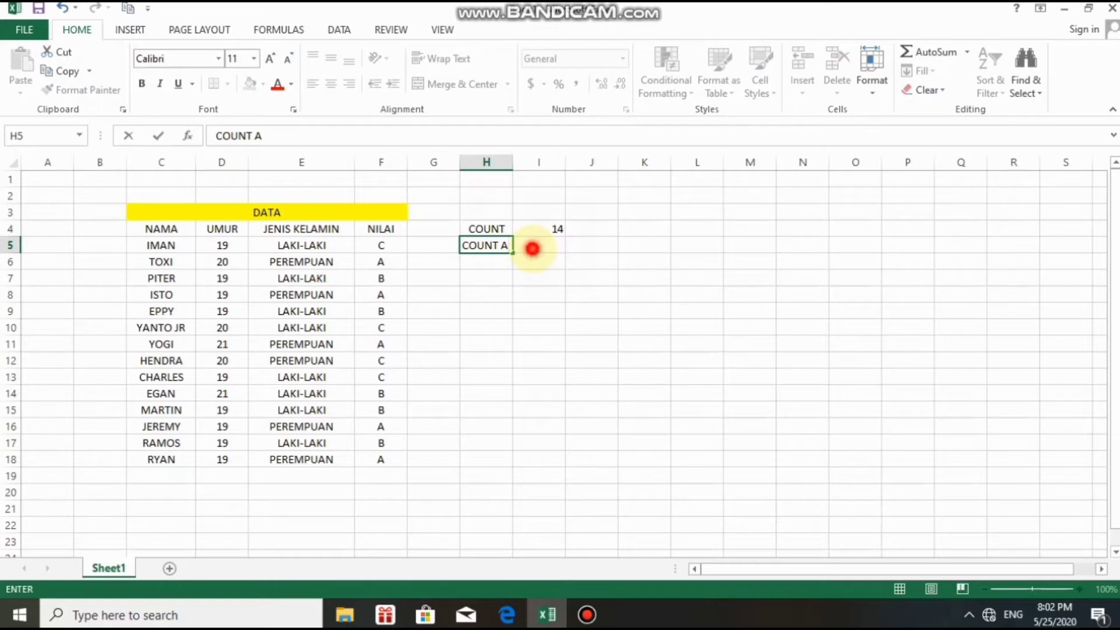
pyautogui.click(490, 244)
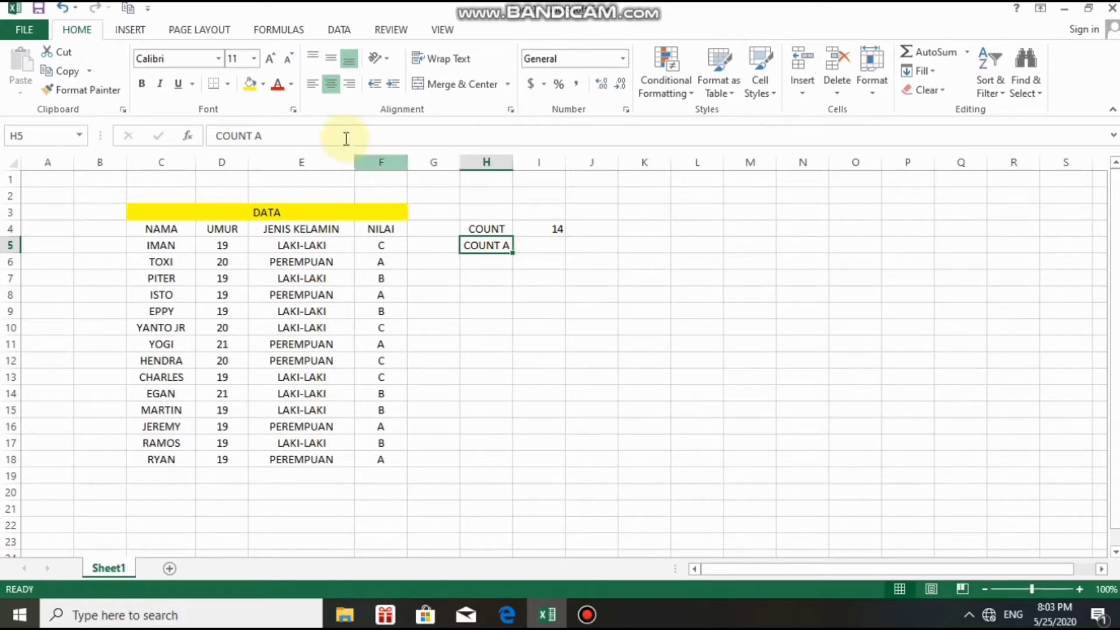
# Choose the COUNTA function for cell H5.
pyautogui.click(189, 137)
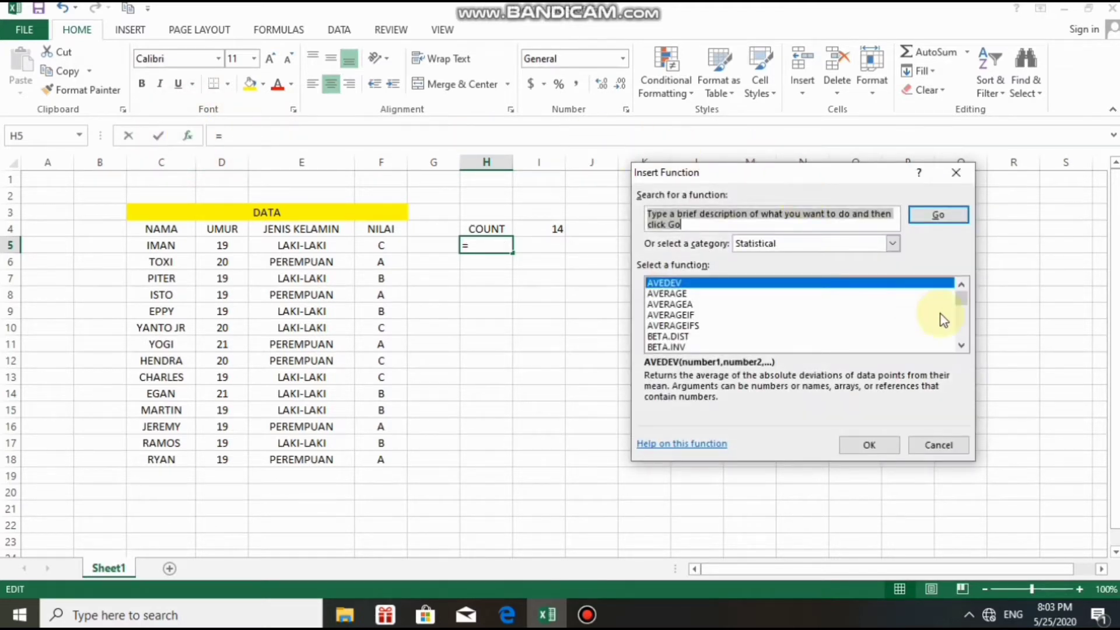
pyautogui.moveTo(962, 348); pyautogui.dragTo(960, 346)
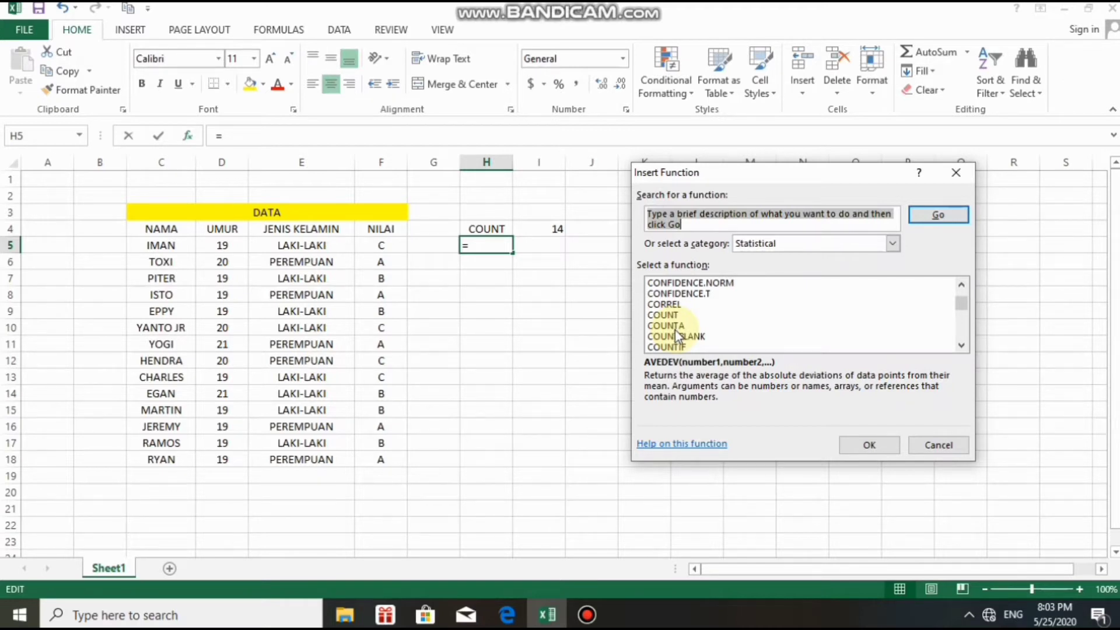
pyautogui.click(674, 327)
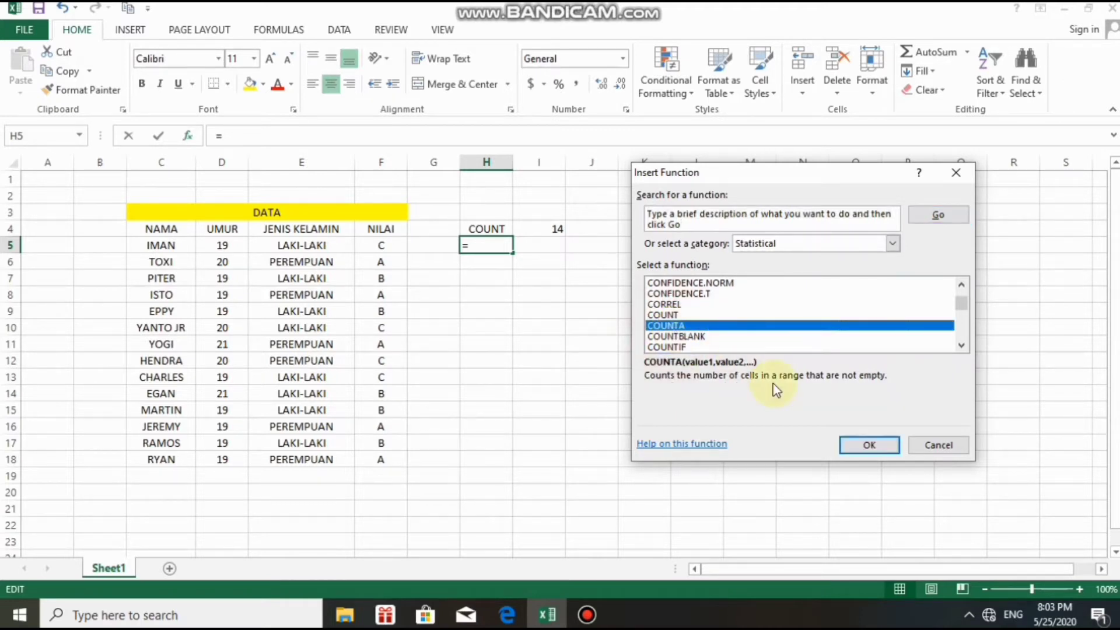
pyautogui.click(866, 447)
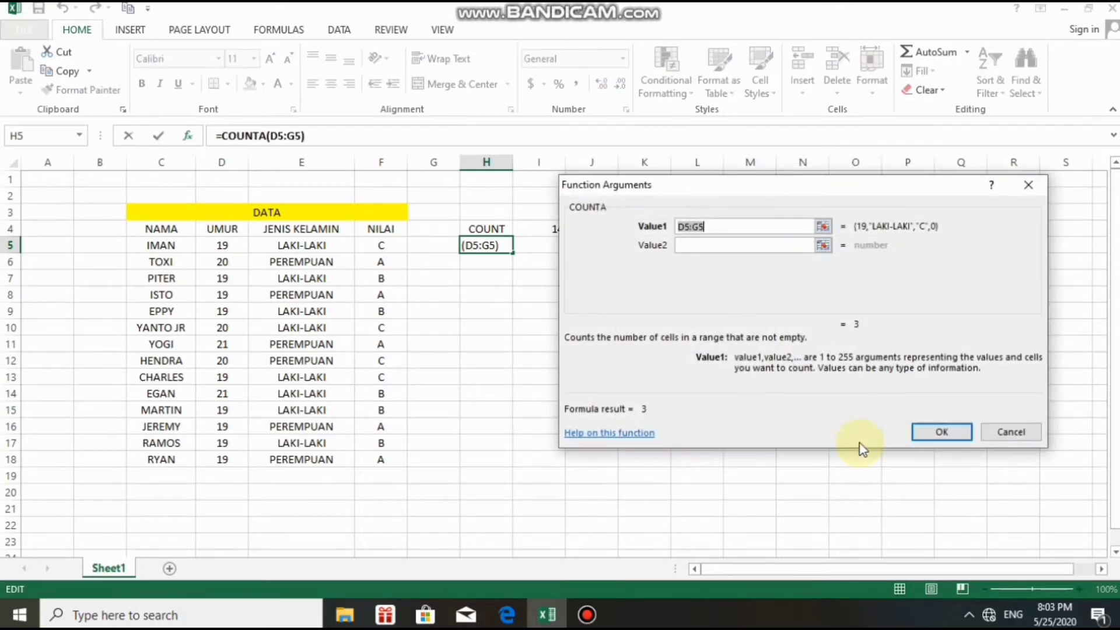
# Replace the suggested D5:G5 with C5:C18 so H5 counts the 14 names.
pyautogui.click(722, 227)
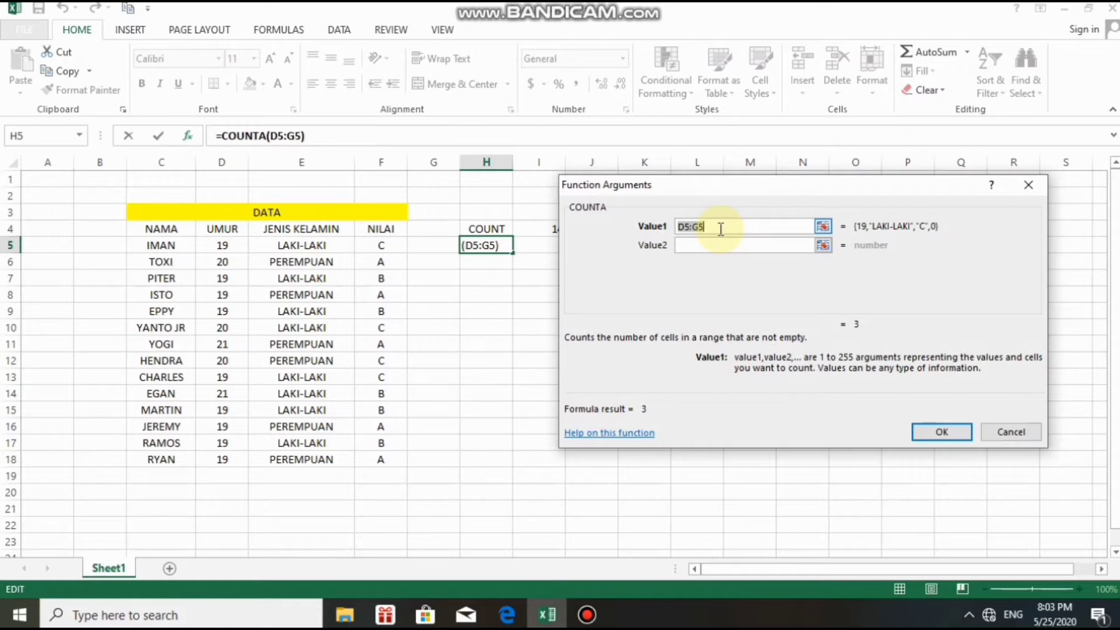
pyautogui.press('BackSpace')
pyautogui.press('BackSpace')
pyautogui.press('BackSpace')
pyautogui.press('BackSpace')
pyautogui.press('BackSpace')
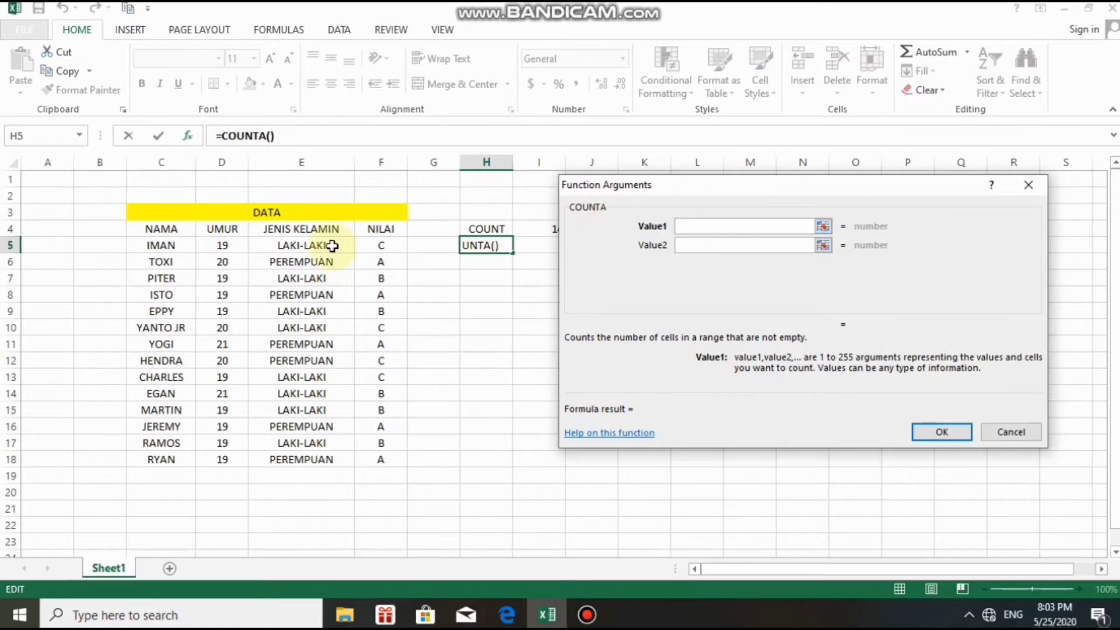
pyautogui.click(145, 245)
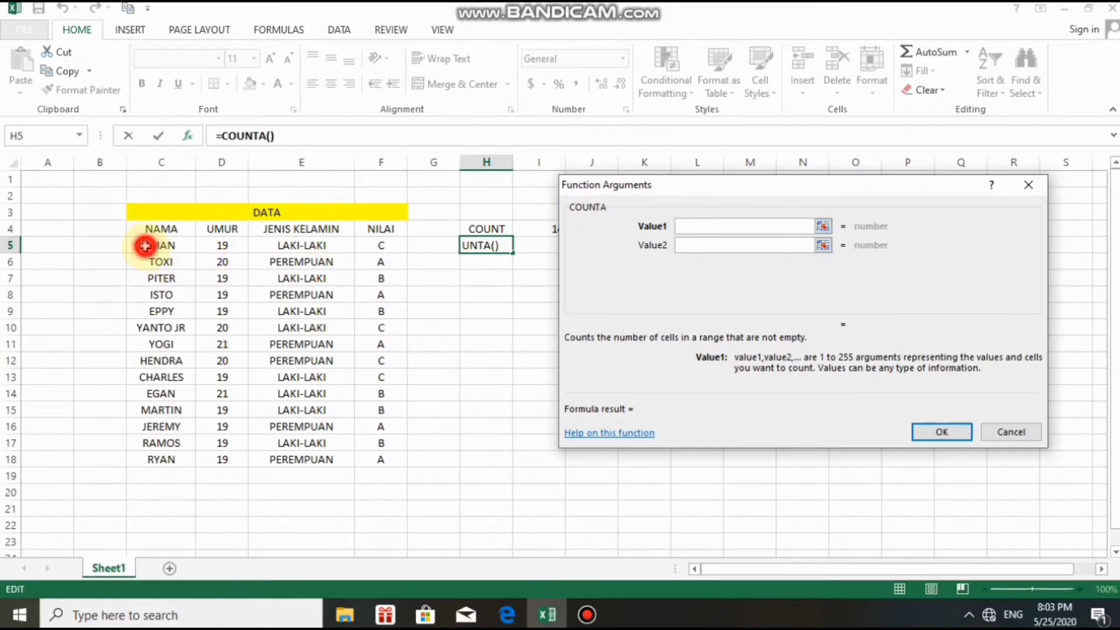
pyautogui.moveTo(145, 245); pyautogui.dragTo(176, 461)
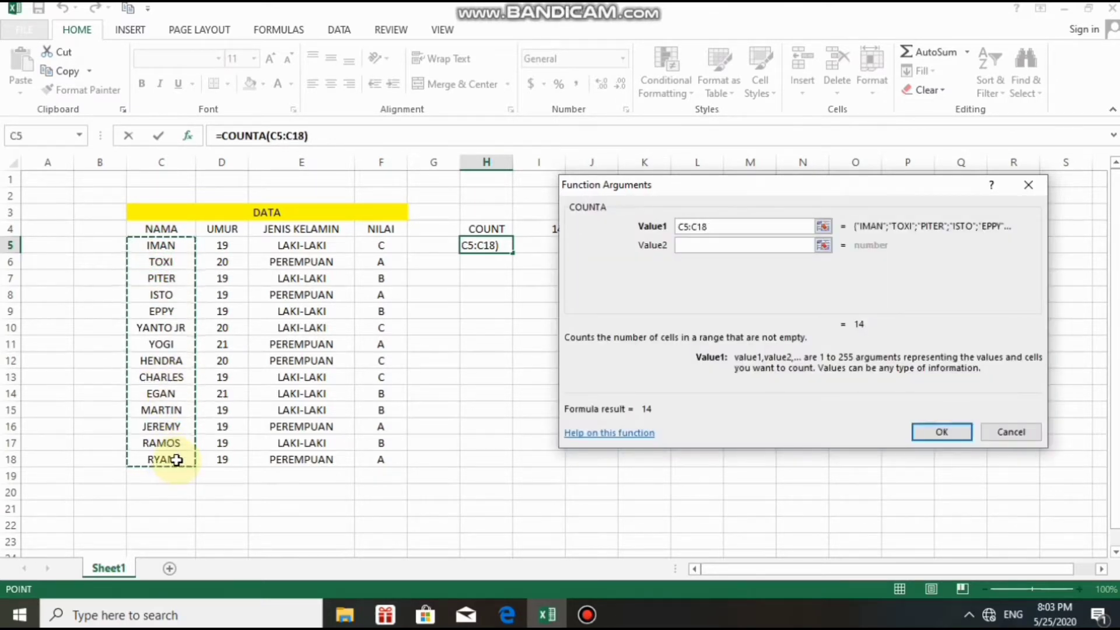
pyautogui.click(936, 431)
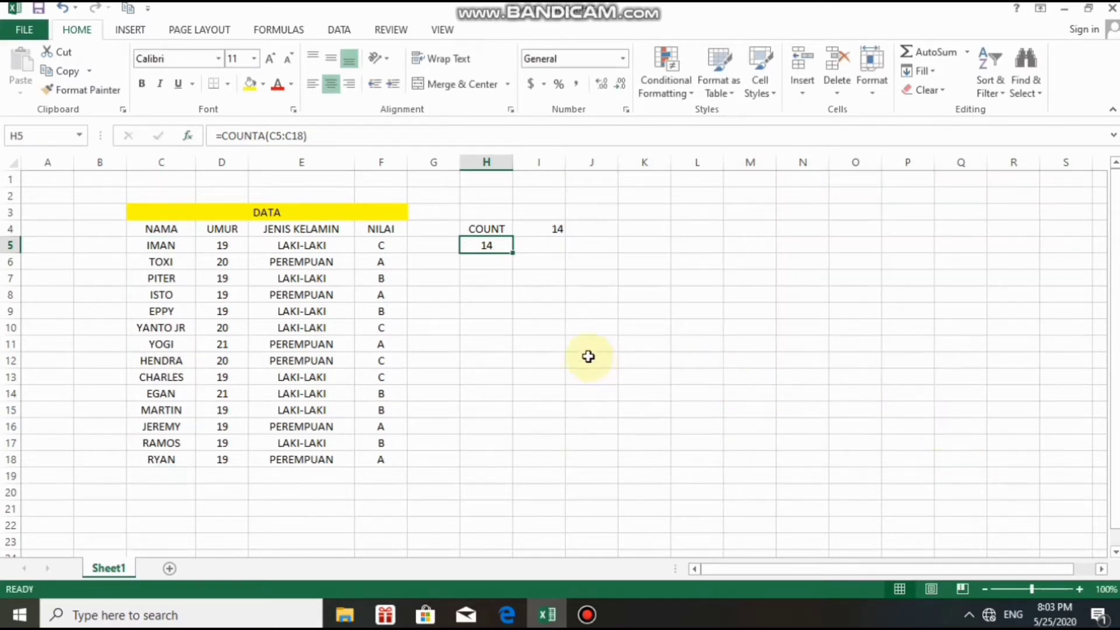
# Enter the value 14 in cell I5.
pyautogui.click(537, 246)
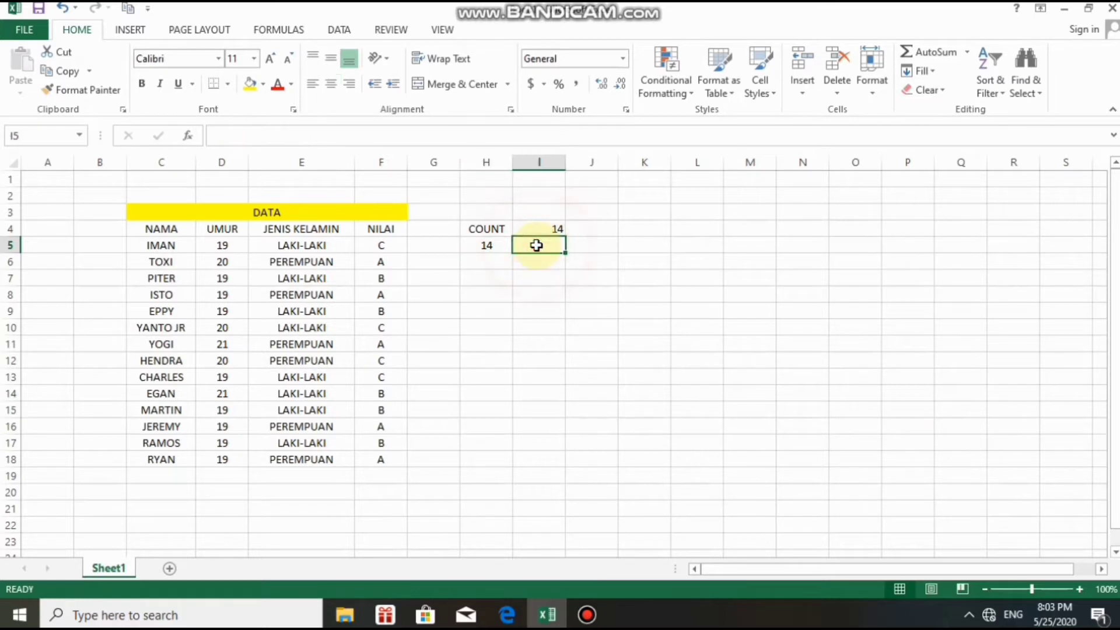
pyautogui.write('14')
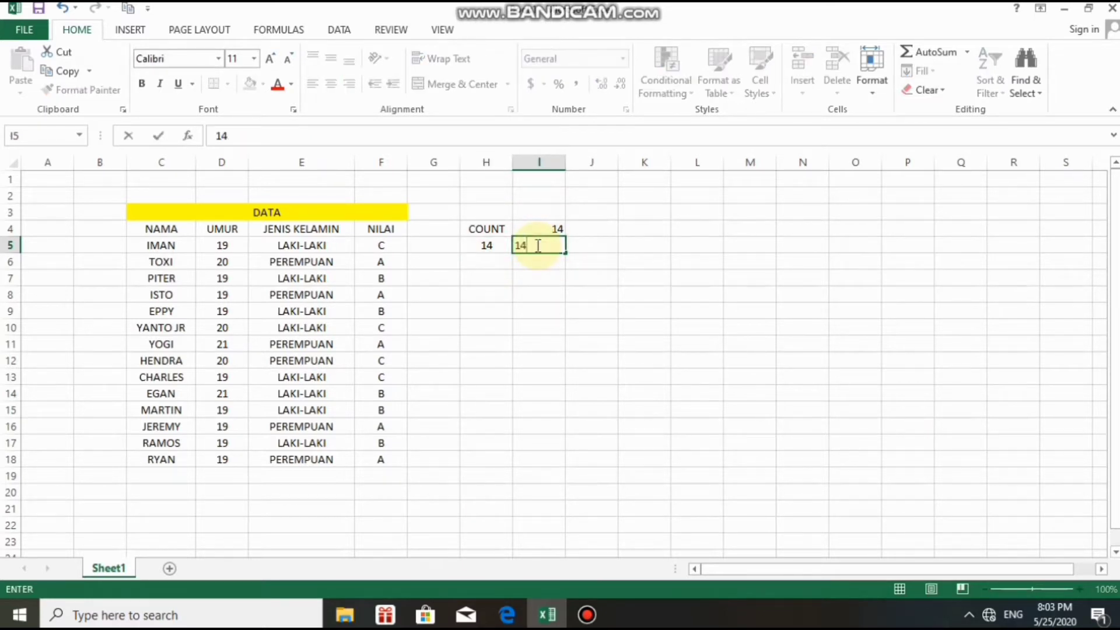
pyautogui.click(494, 245)
# Retype the COUNT A label in H5, then select H6.
pyautogui.doubleClick(497, 245)
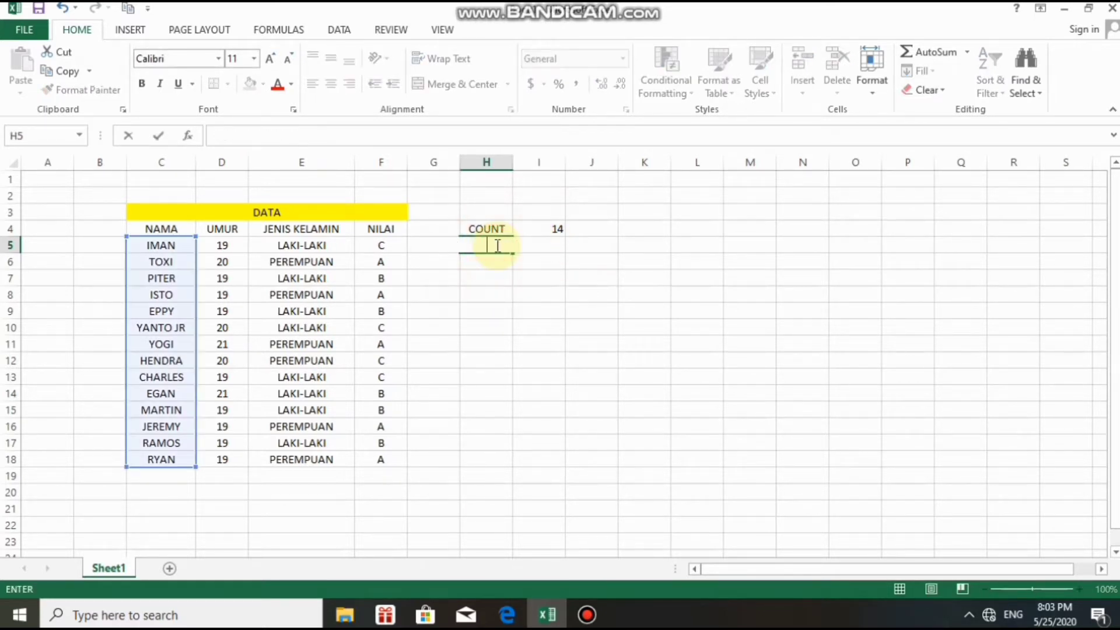
pyautogui.write('COUNT')
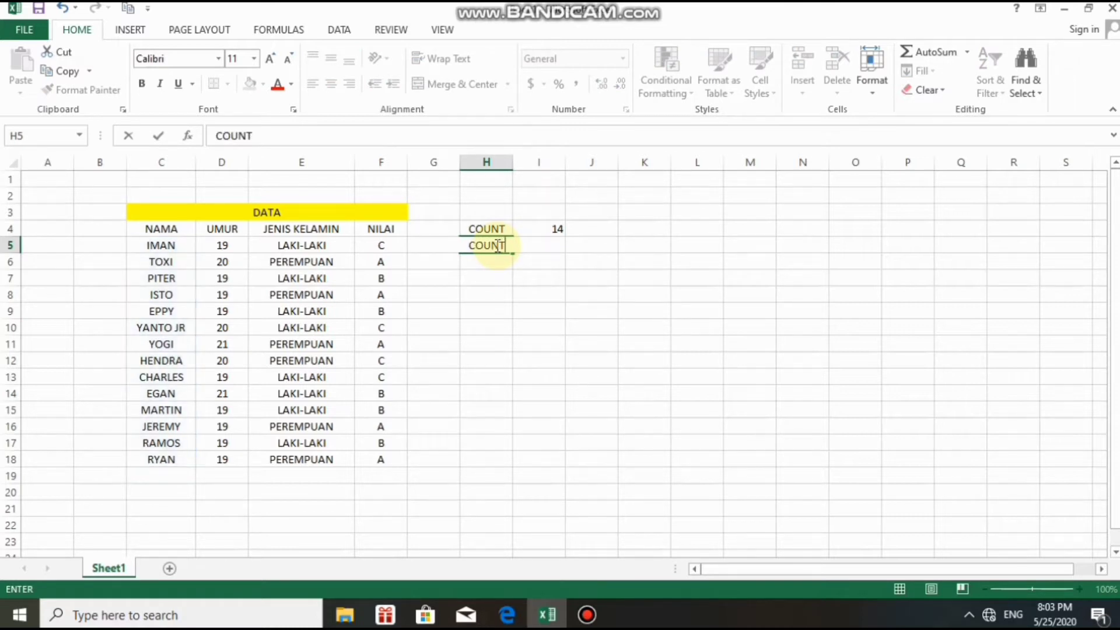
pyautogui.write(' A')
pyautogui.click(530, 244)
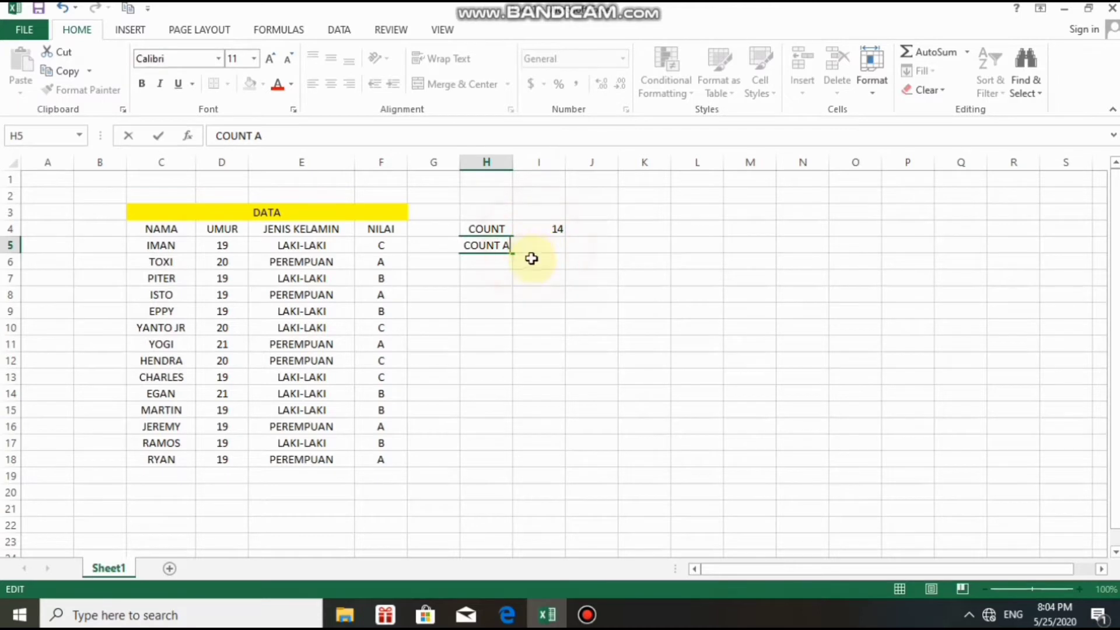
pyautogui.click(531, 263)
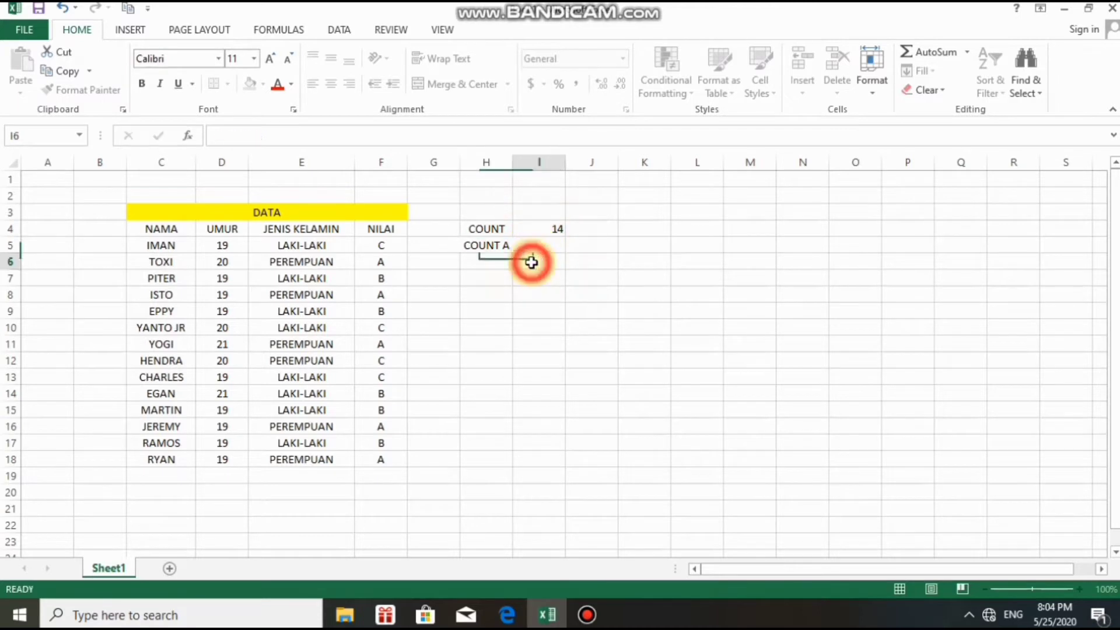
pyautogui.click(483, 265)
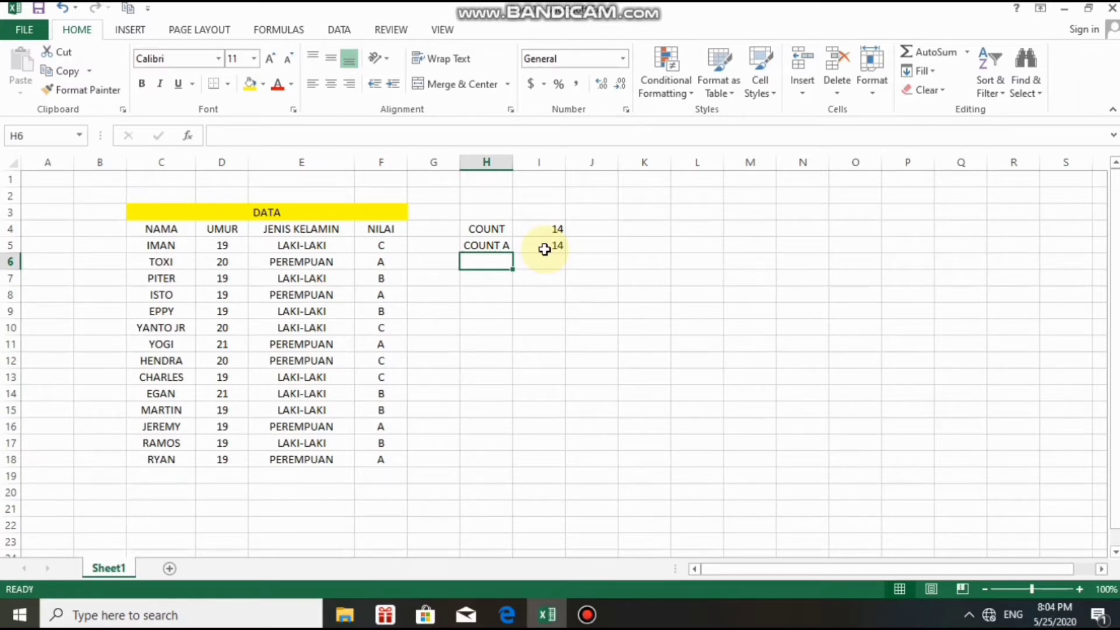
# Enter the label COUNT IF in H6, moving on to I6.
pyautogui.write('COUNT ')
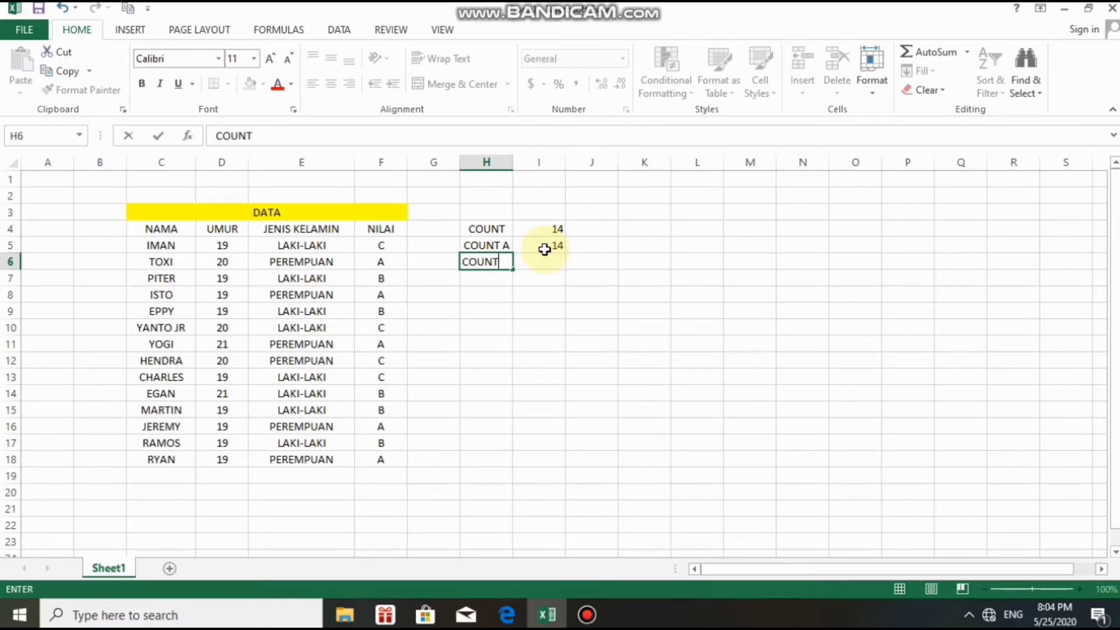
pyautogui.write('IF')
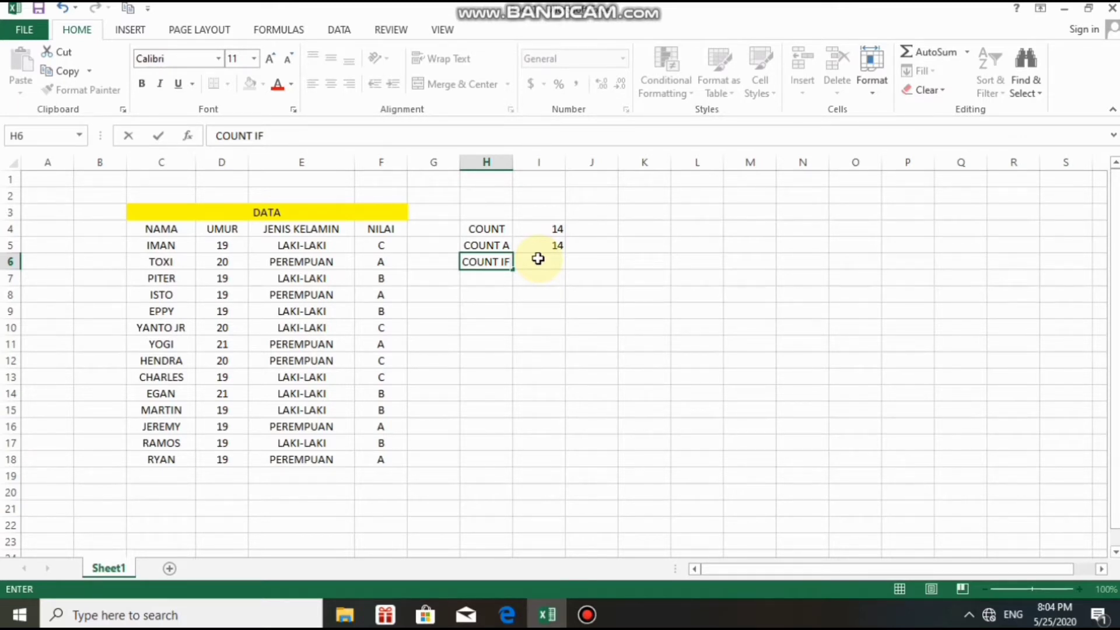
pyautogui.click(536, 262)
# Insert COUNTIF from the Statistical functions into cell I6 and move its arguments dialog aside.
pyautogui.click(188, 138)
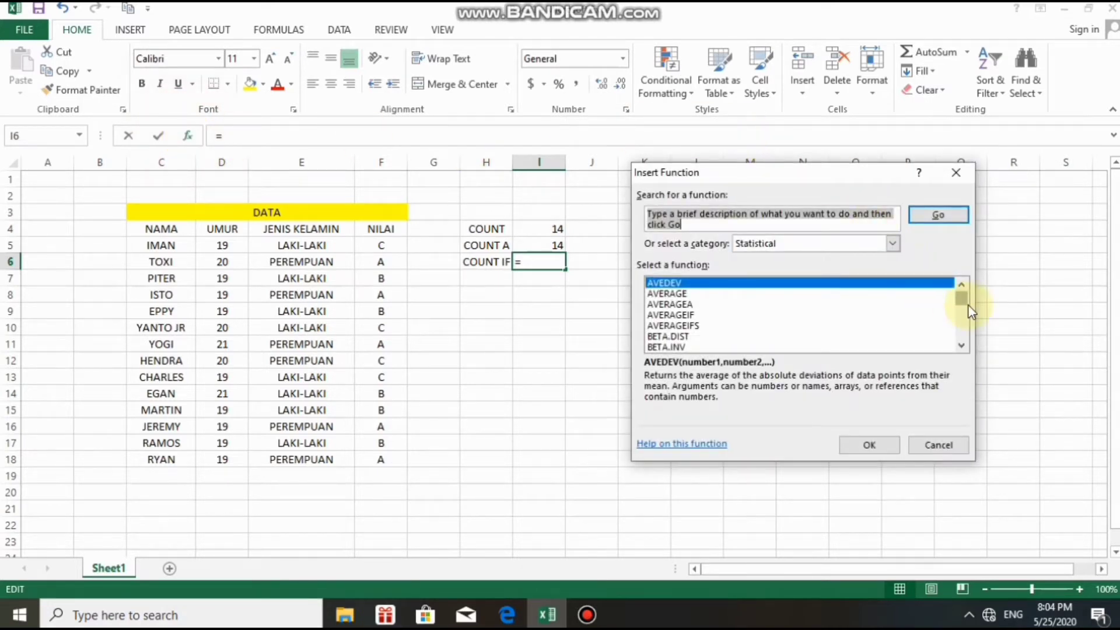
pyautogui.click(961, 346)
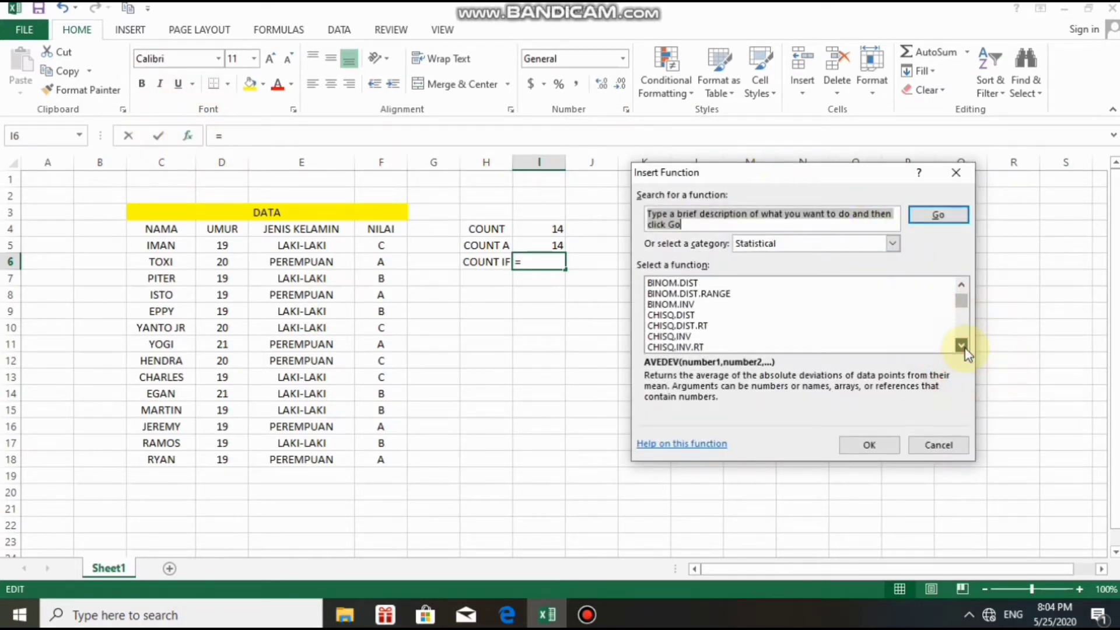
pyautogui.click(961, 345)
pyautogui.click(962, 345)
pyautogui.click(961, 346)
pyautogui.click(961, 346)
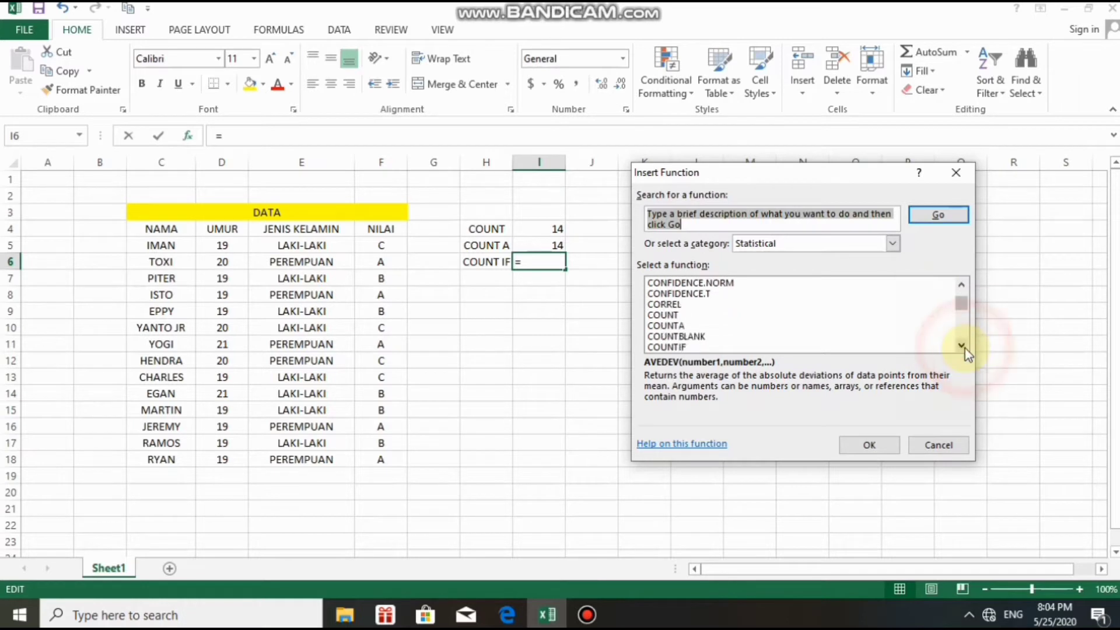
pyautogui.click(961, 345)
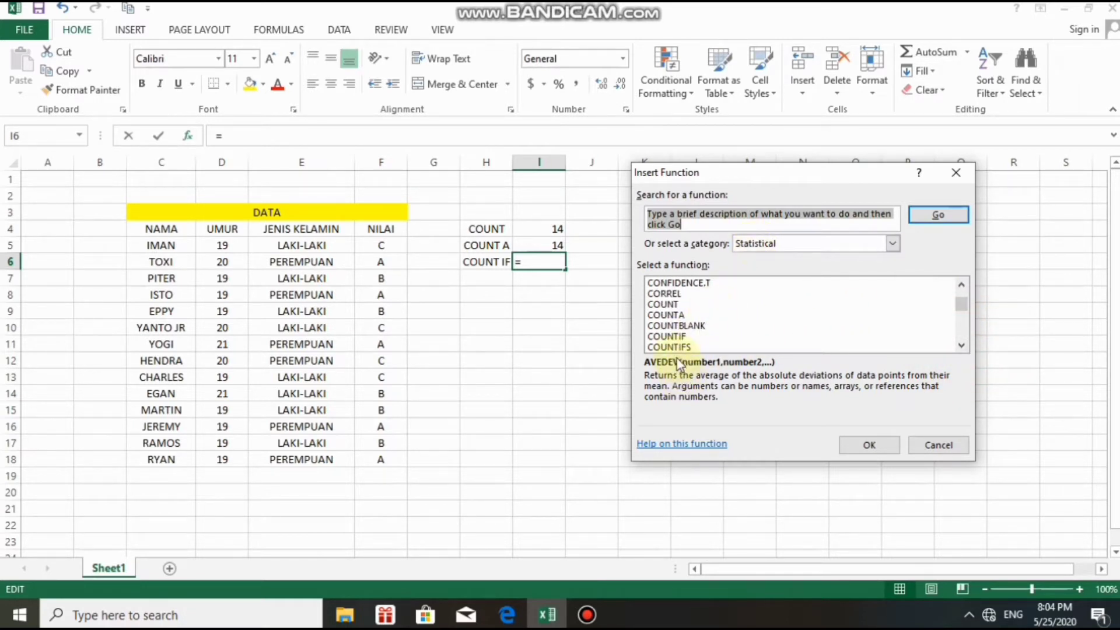
pyautogui.click(675, 338)
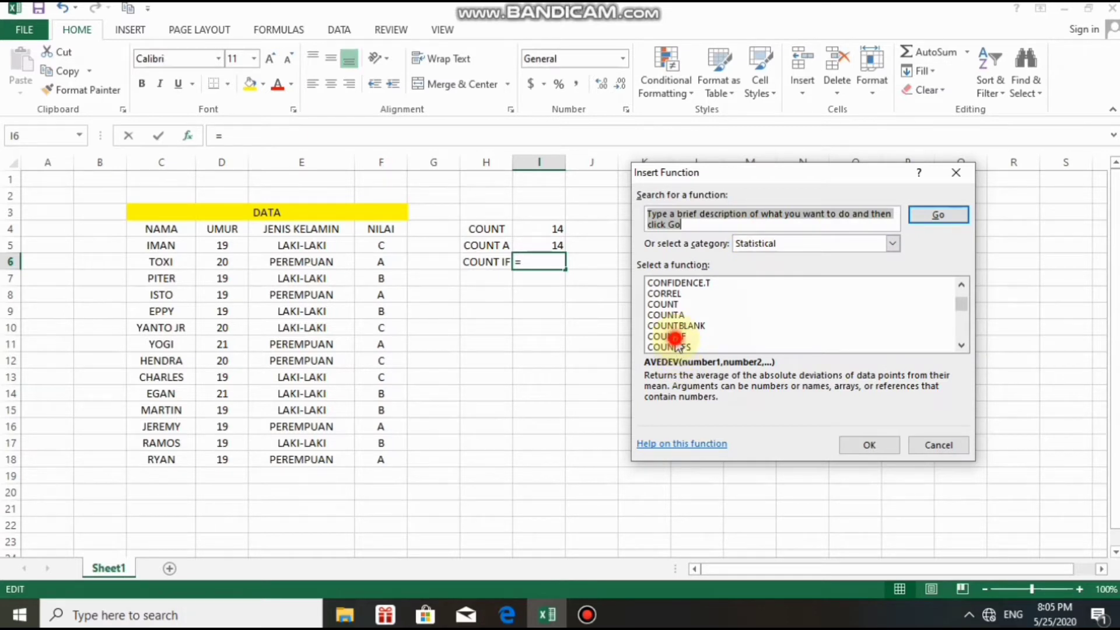
pyautogui.click(881, 445)
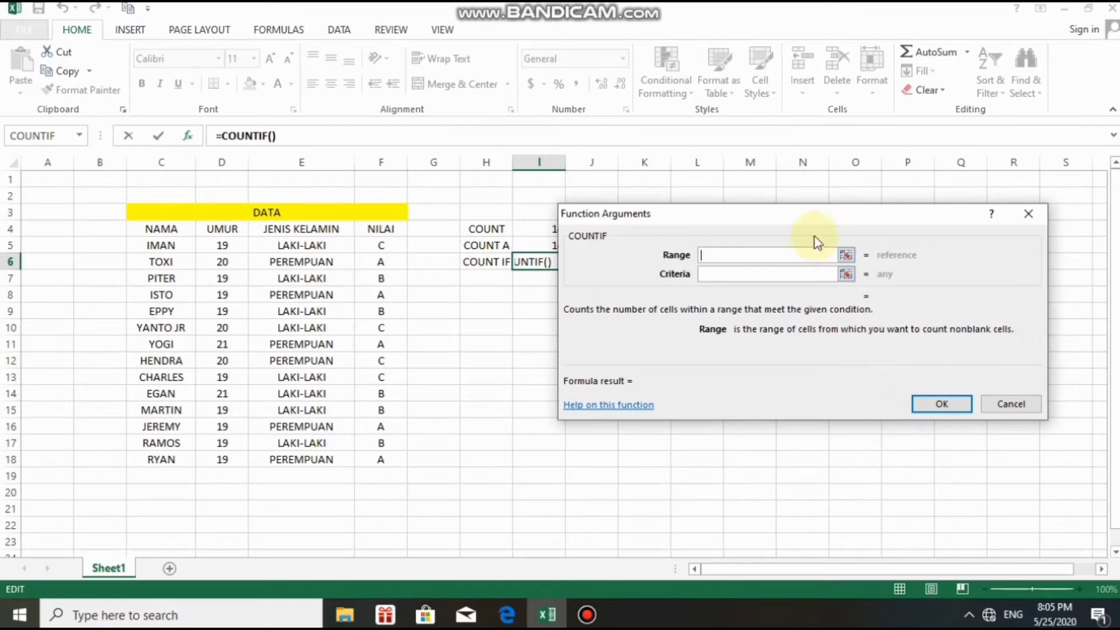
pyautogui.moveTo(820, 225); pyautogui.dragTo(872, 220)
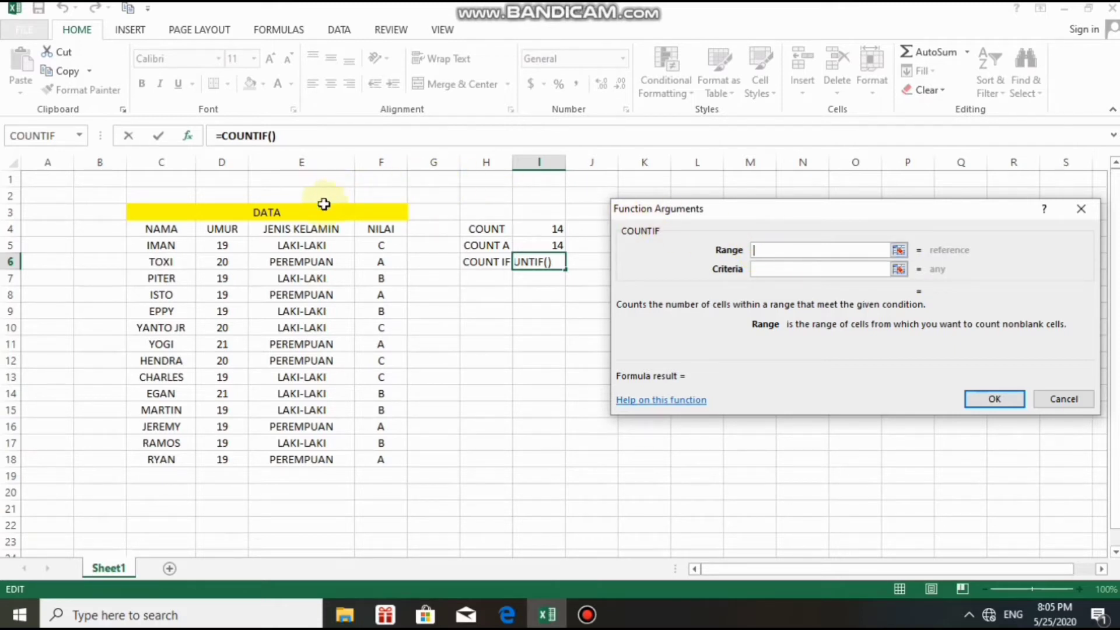
# Set the COUNTIF Range to E5:E18 and its Criteria to cell E6 (PEREMPUAN).
pyautogui.click(274, 245)
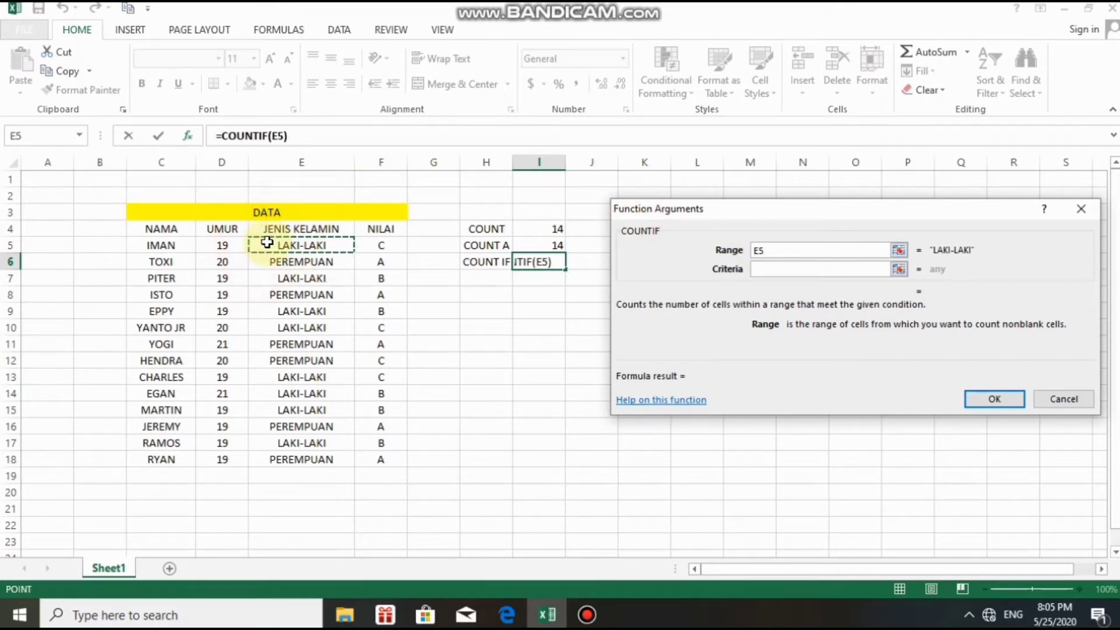
pyautogui.moveTo(267, 311); pyautogui.dragTo(264, 466)
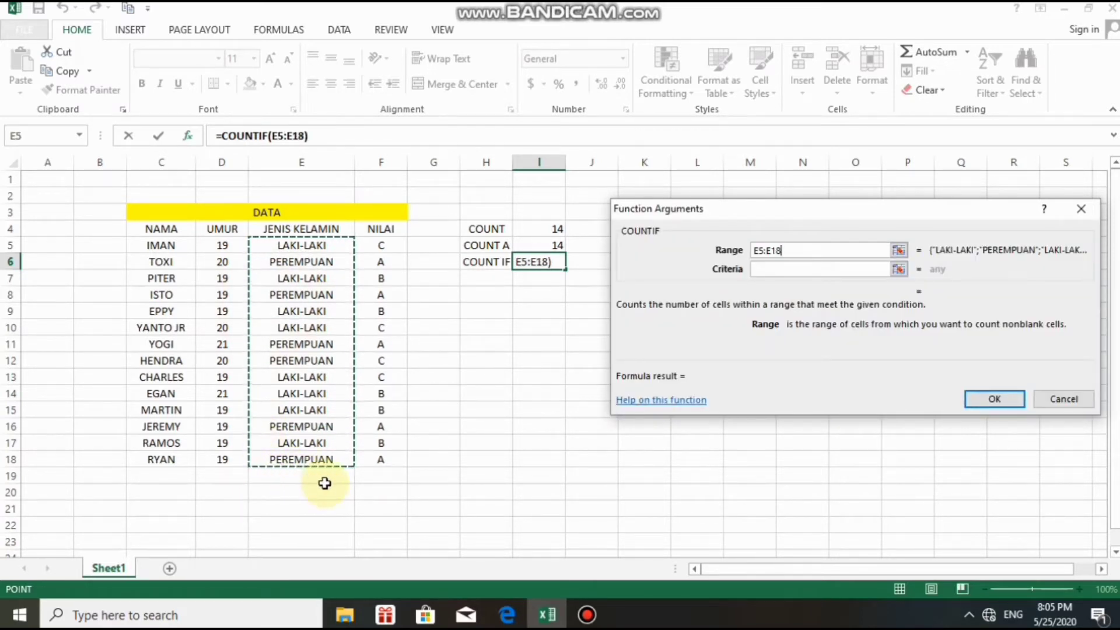
pyautogui.click(777, 268)
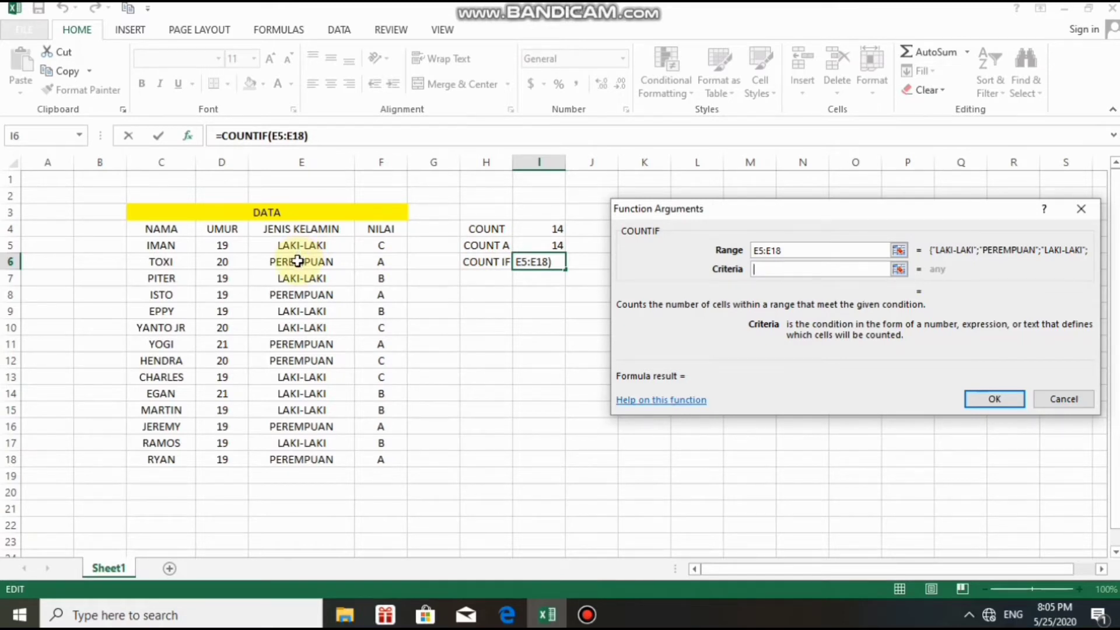
pyautogui.click(298, 261)
pyautogui.moveTo(297, 262)
pyautogui.mouseDown()
pyautogui.moveTo(366, 251)
pyautogui.moveTo(311, 260)
pyautogui.mouseUp()
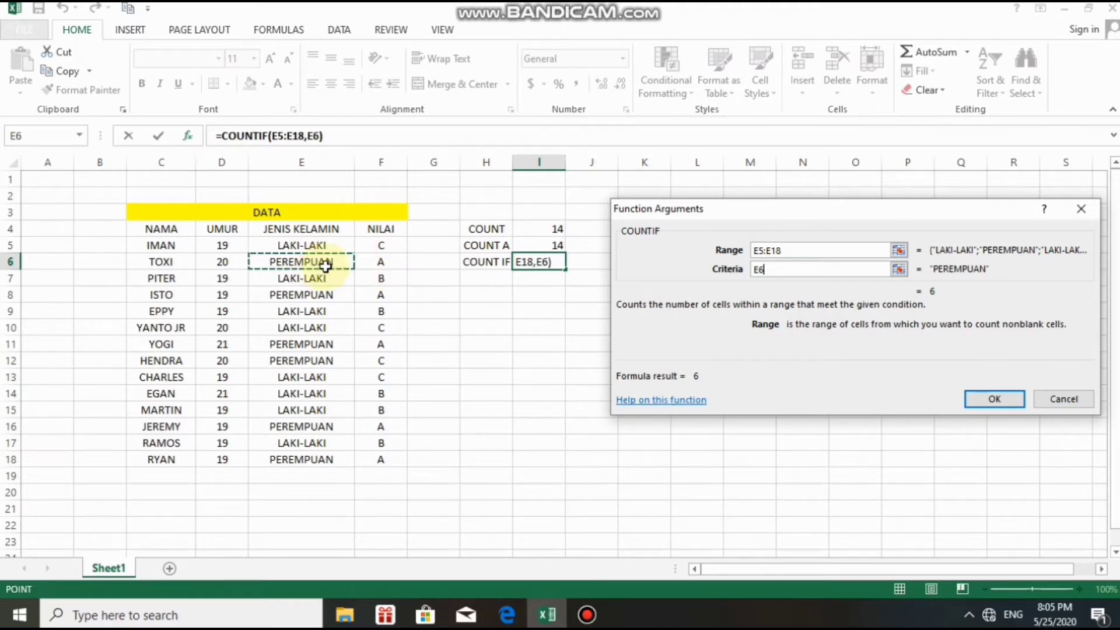
pyautogui.click(462, 322)
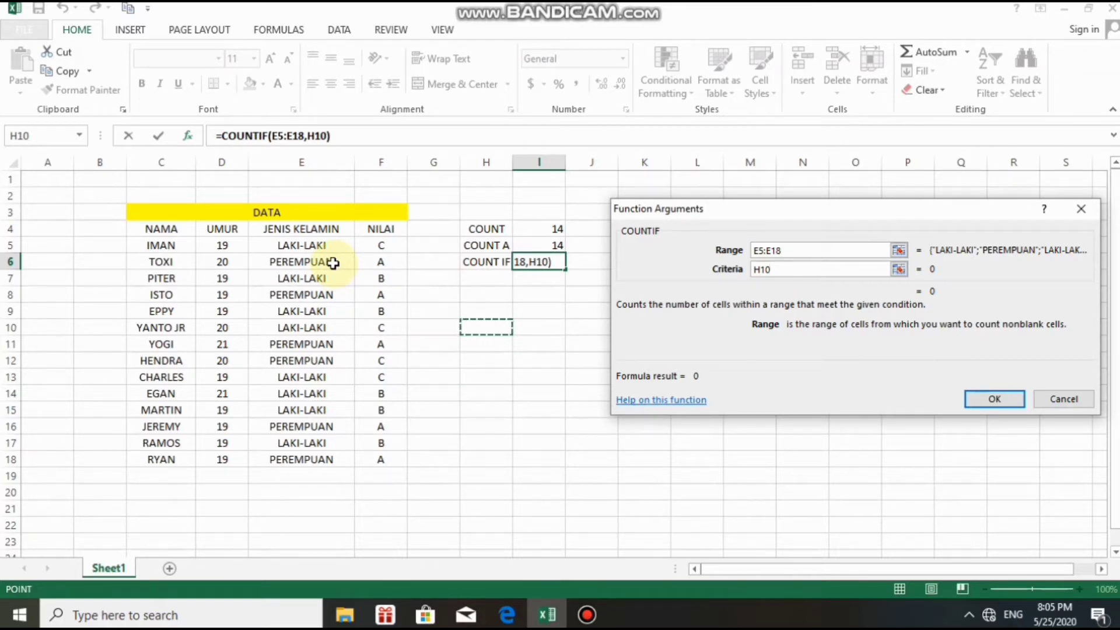
pyautogui.click(333, 263)
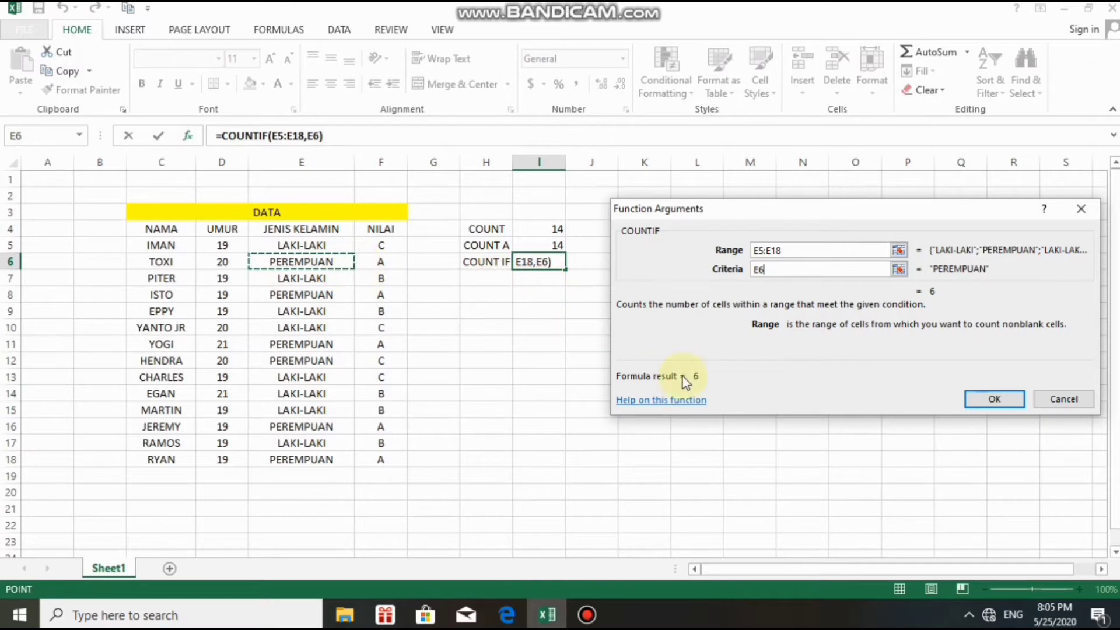
# Confirm =COUNTIF(E5:E18,E6) in I6, which shows 6.
pyautogui.click(991, 399)
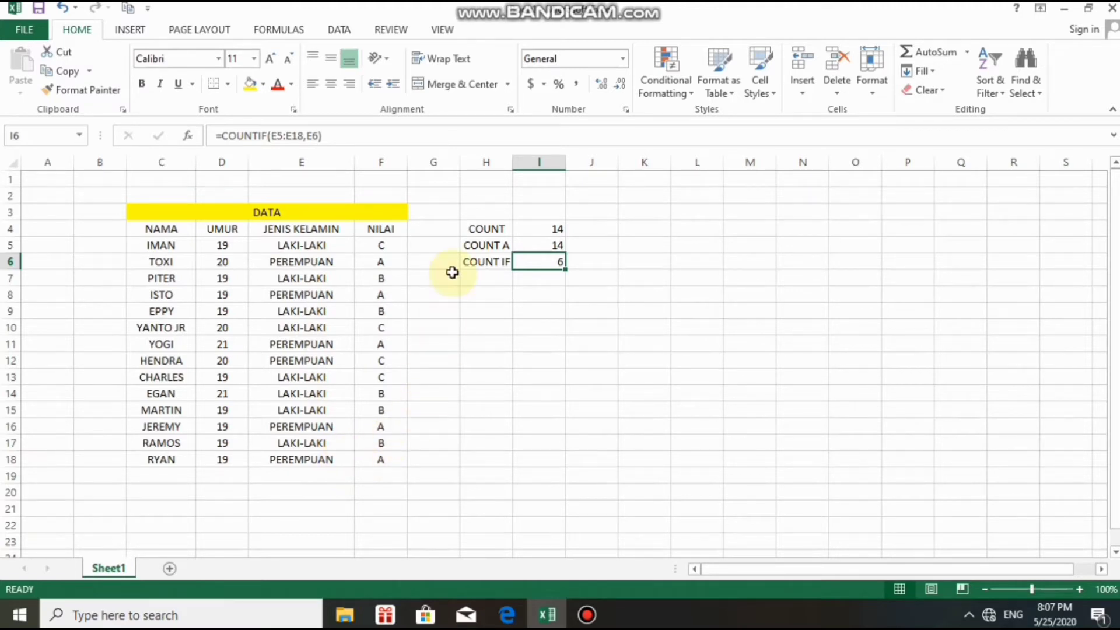
# Type the label COUNT BLANK into cell H7.
pyautogui.click(473, 280)
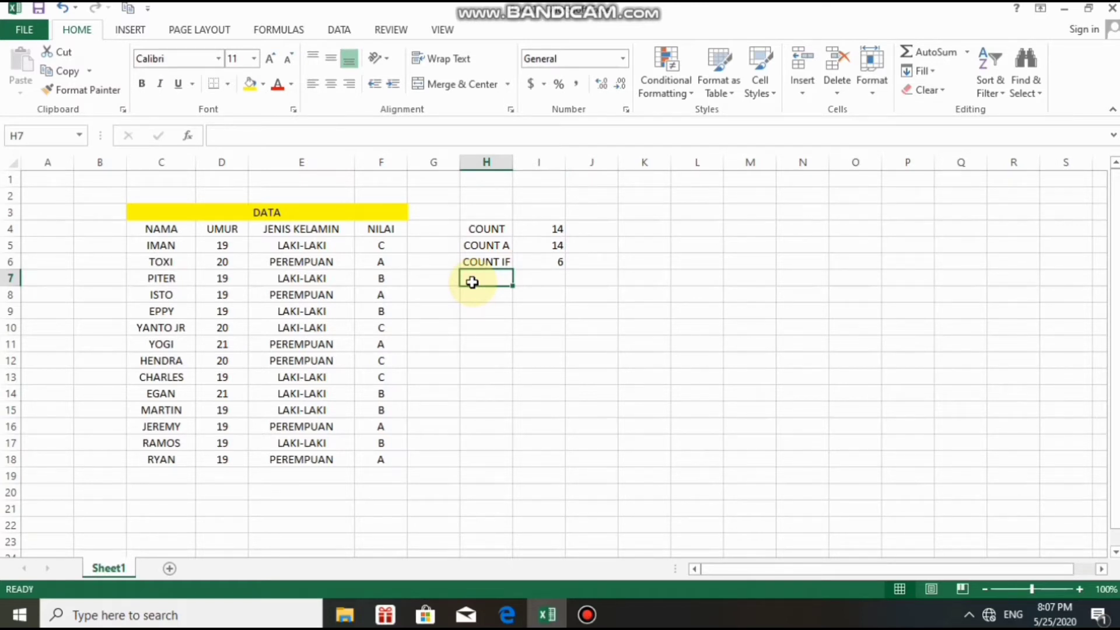
pyautogui.write('C')
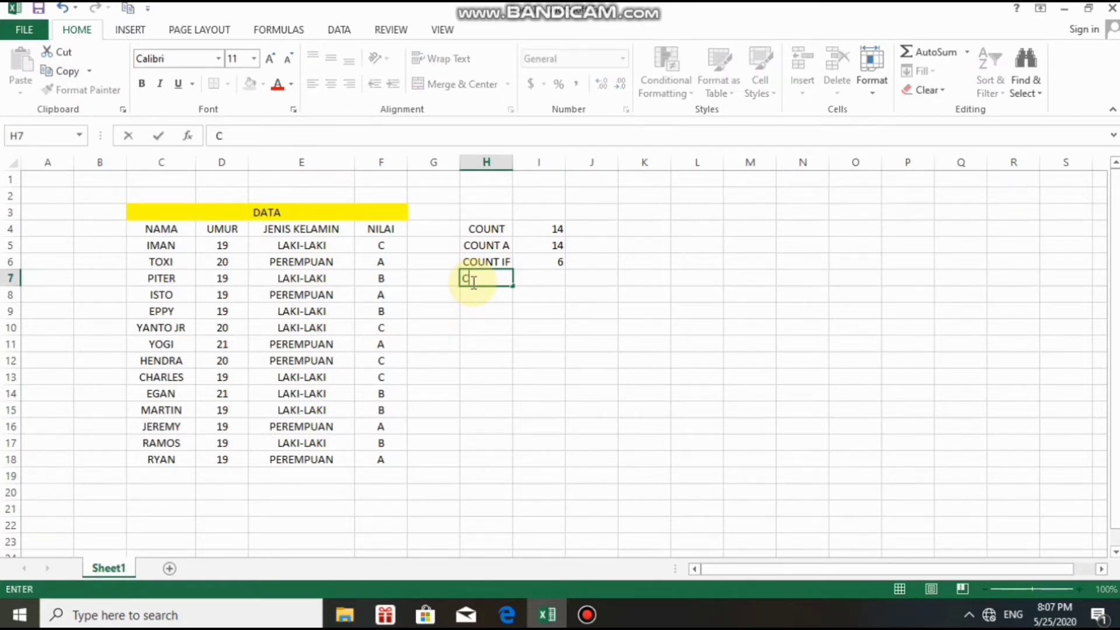
pyautogui.write('OUNT BLANK')
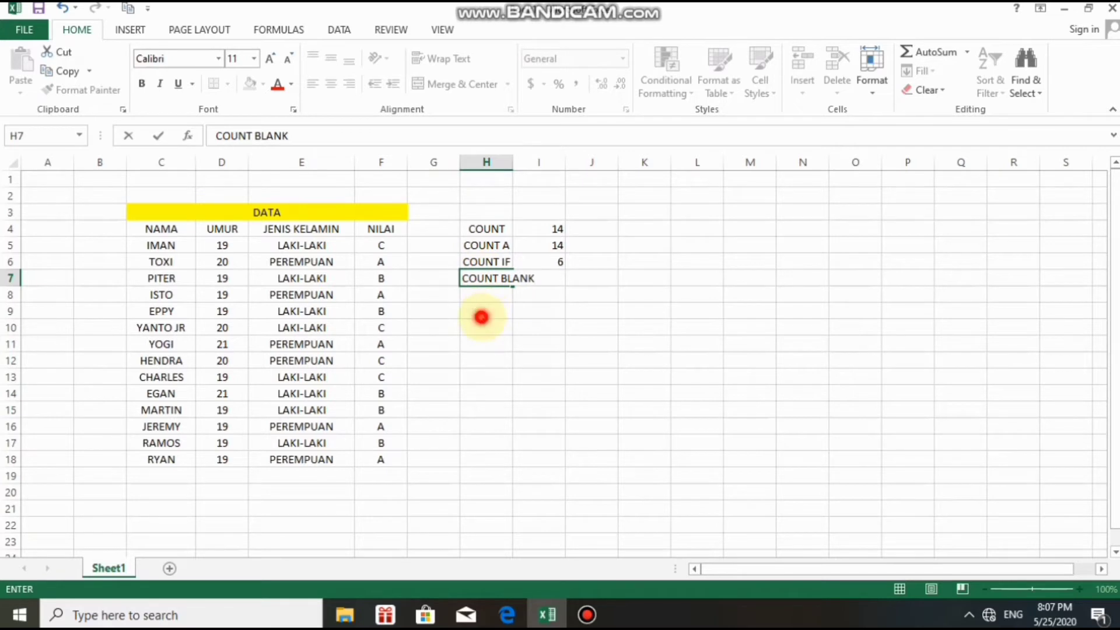
pyautogui.moveTo(482, 317)
pyautogui.mouseDown()
pyautogui.moveTo(475, 279)
pyautogui.moveTo(480, 297)
pyautogui.mouseUp()
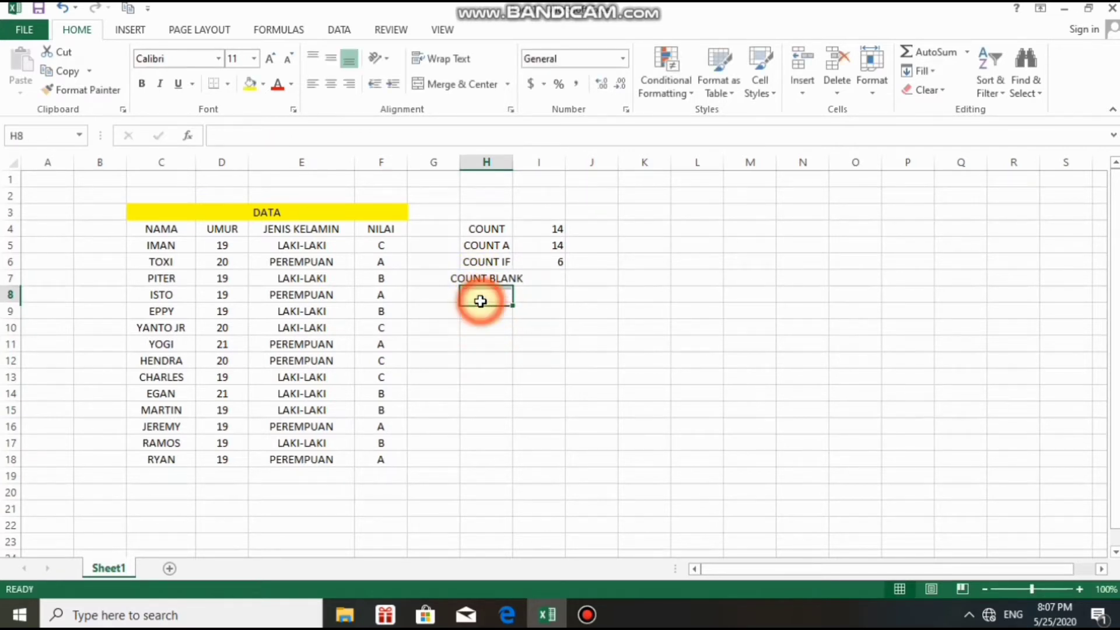
# Widen column H so the COUNT BLANK label fits.
pyautogui.click(464, 279)
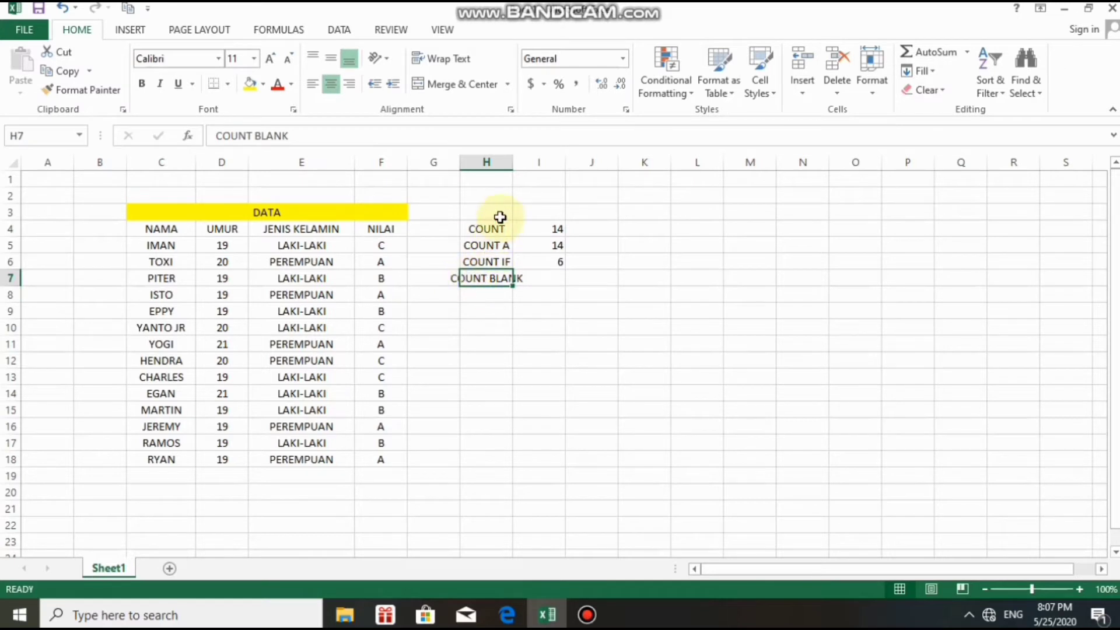
pyautogui.moveTo(509, 166); pyautogui.dragTo(533, 172)
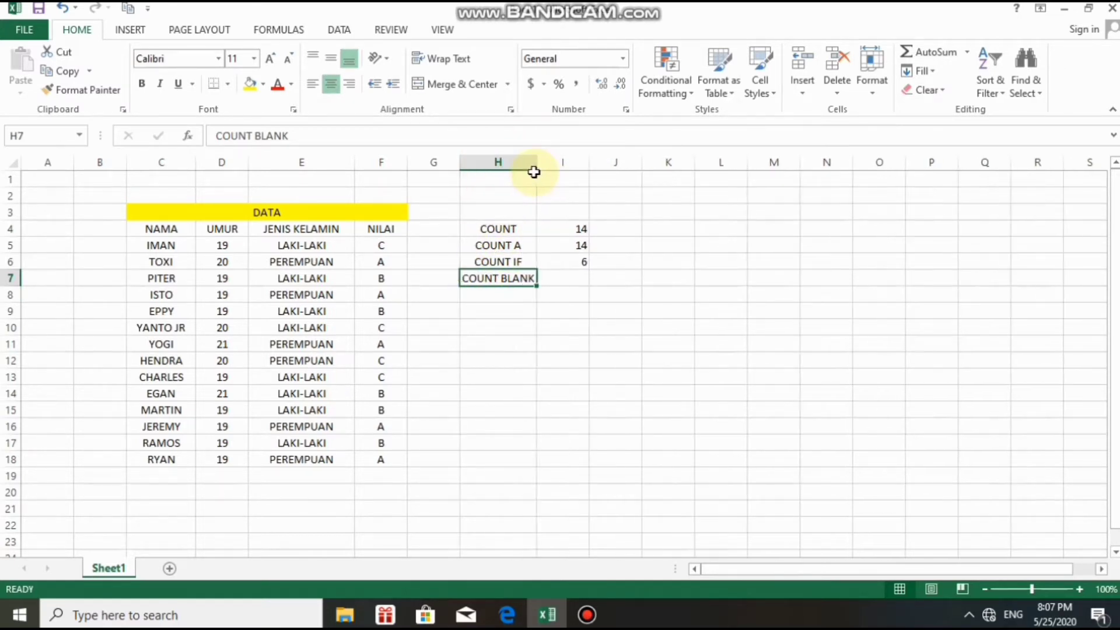
pyautogui.click(553, 278)
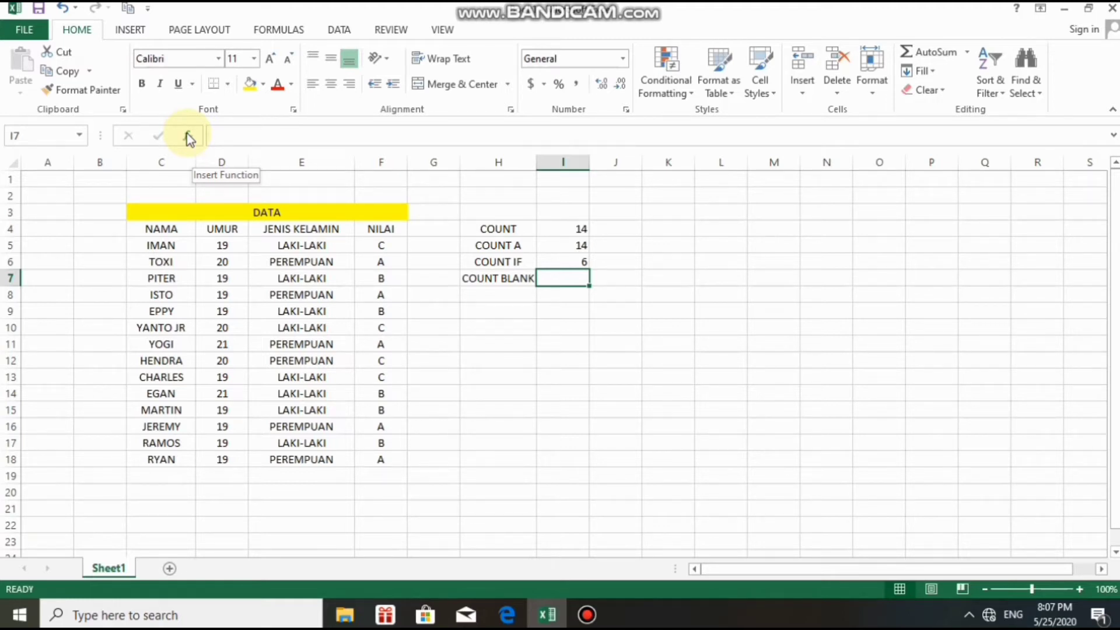
# Pick COUNTBLANK from the Statistical functions for cell I7.
pyautogui.click(188, 137)
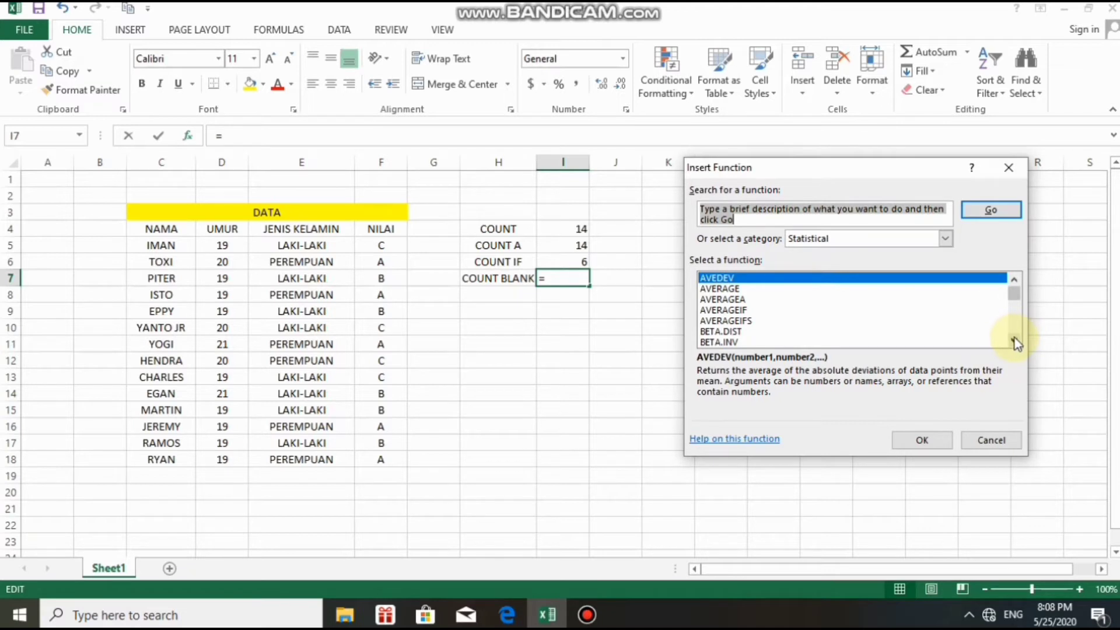
pyautogui.moveTo(1013, 339); pyautogui.dragTo(1014, 339)
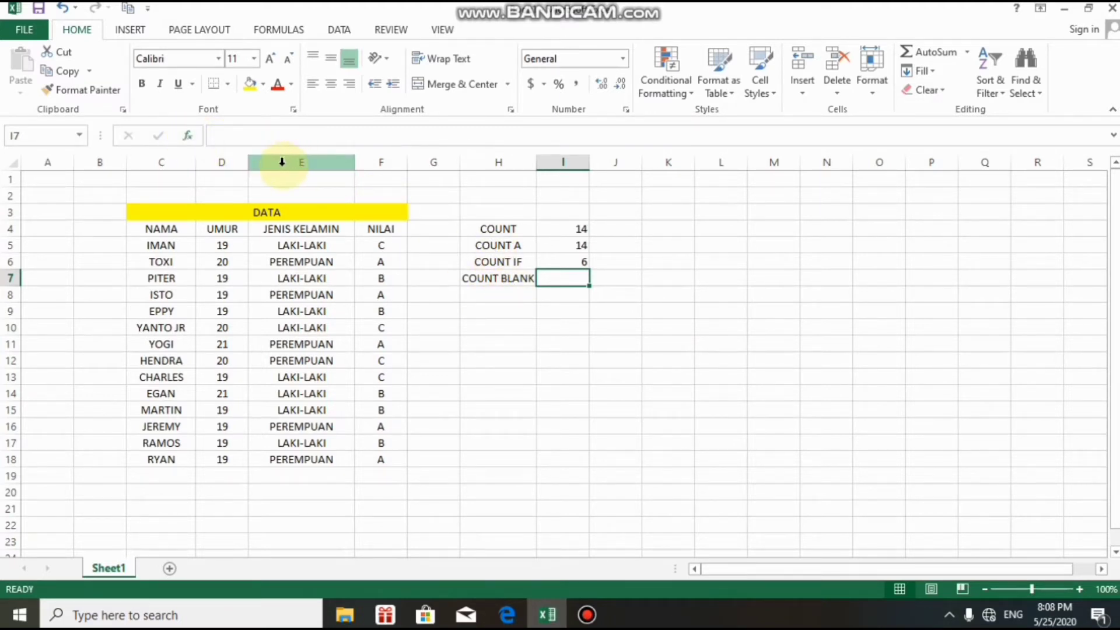
pyautogui.click(190, 137)
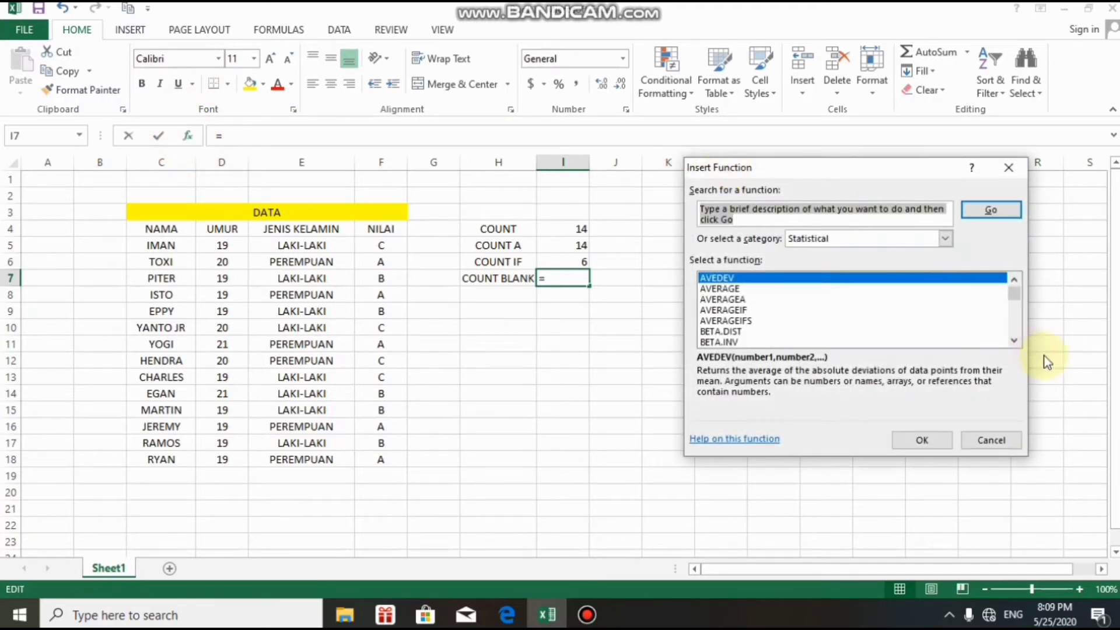
pyautogui.moveTo(1016, 341); pyautogui.dragTo(1016, 341)
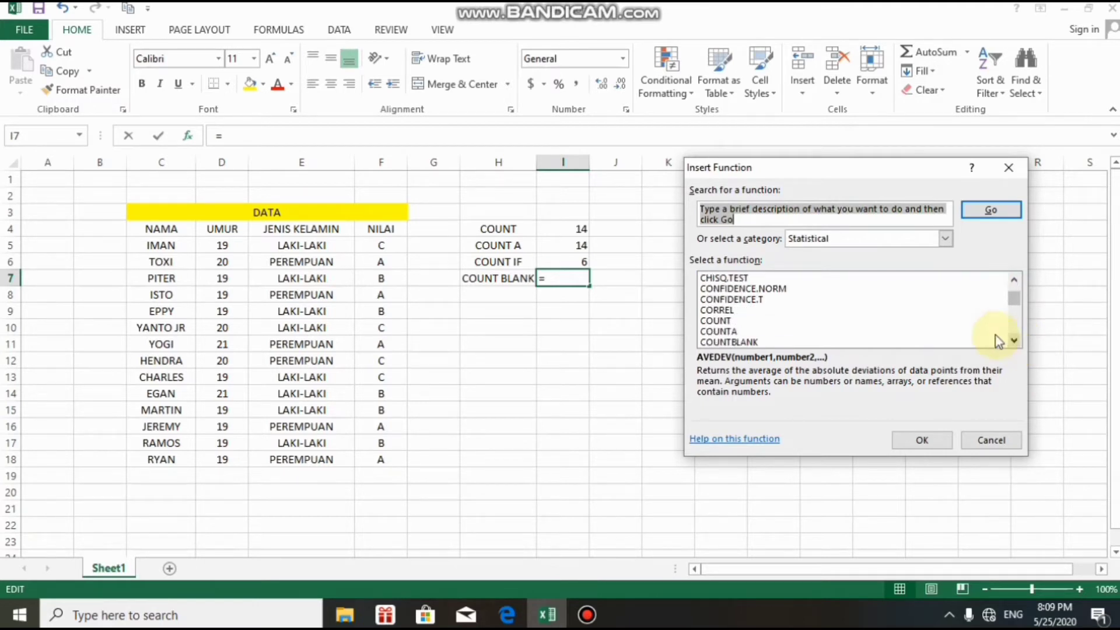
pyautogui.click(735, 342)
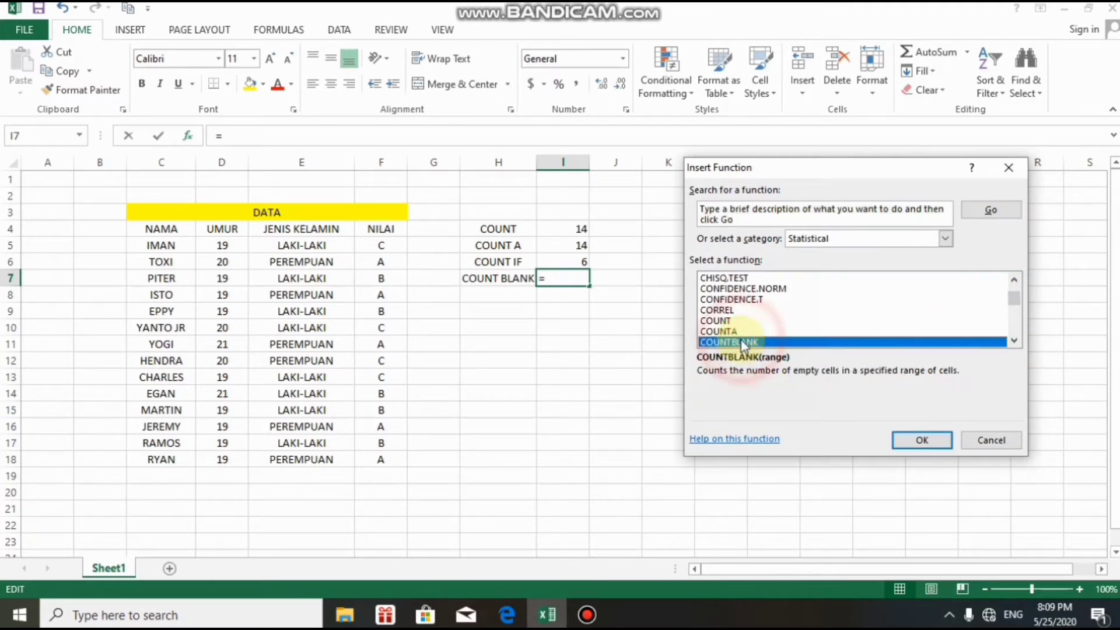
# Replace the suggested range with E5:E19 to enter =COUNTBLANK(E5:E19) in I7, returning 1.
pyautogui.click(916, 437)
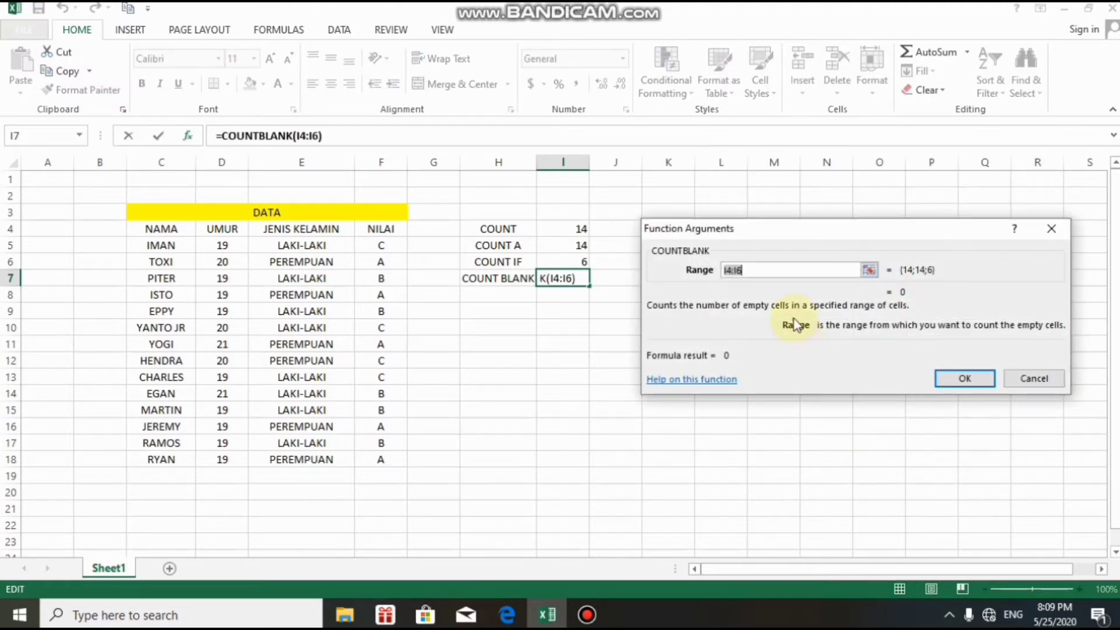
pyautogui.press('BackSpace')
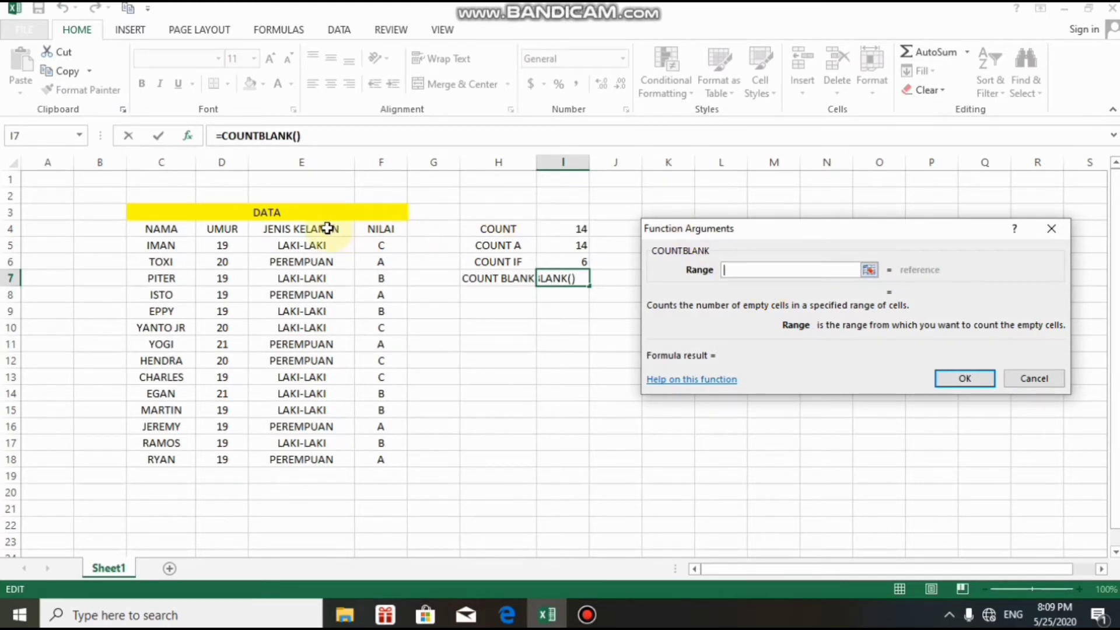
pyautogui.moveTo(262, 245); pyautogui.dragTo(280, 471)
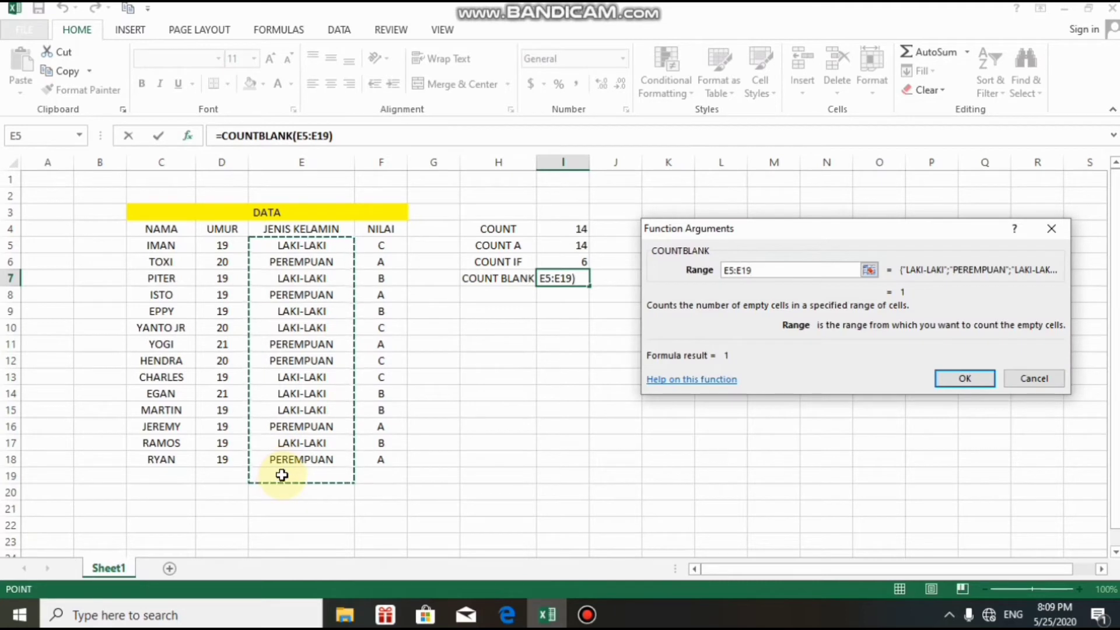
pyautogui.click(973, 374)
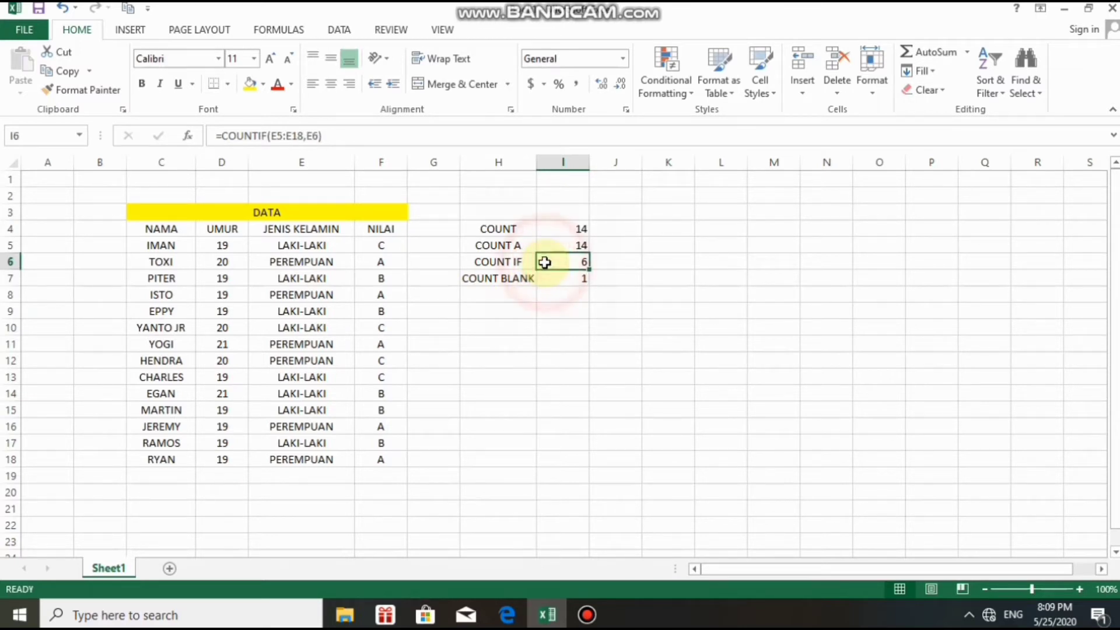
pyautogui.click(557, 283)
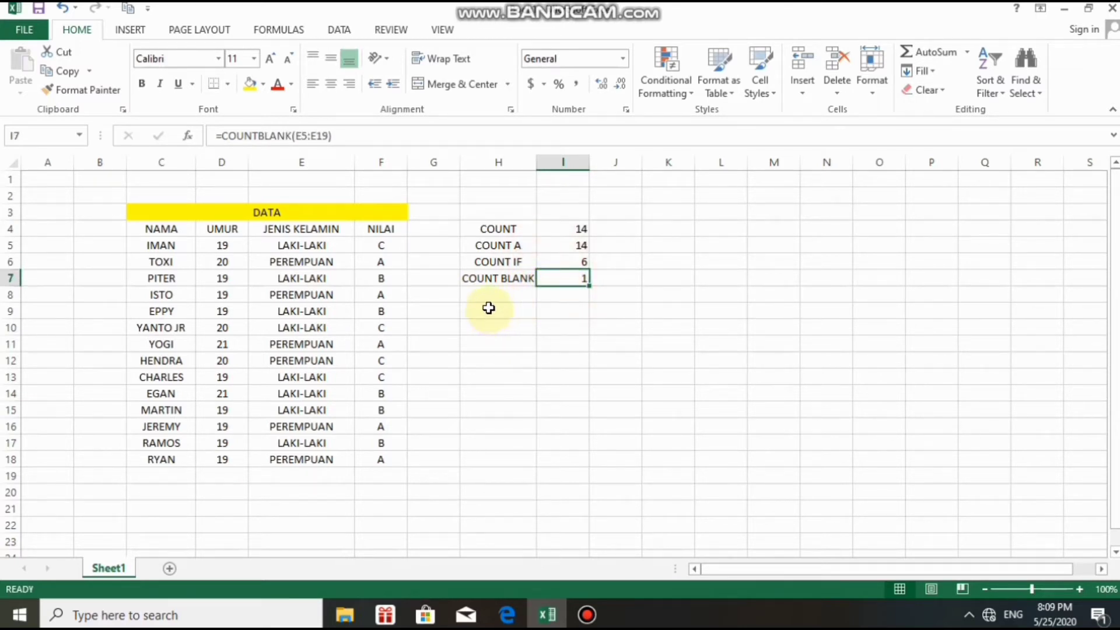
pyautogui.click(542, 228)
pyautogui.click(566, 278)
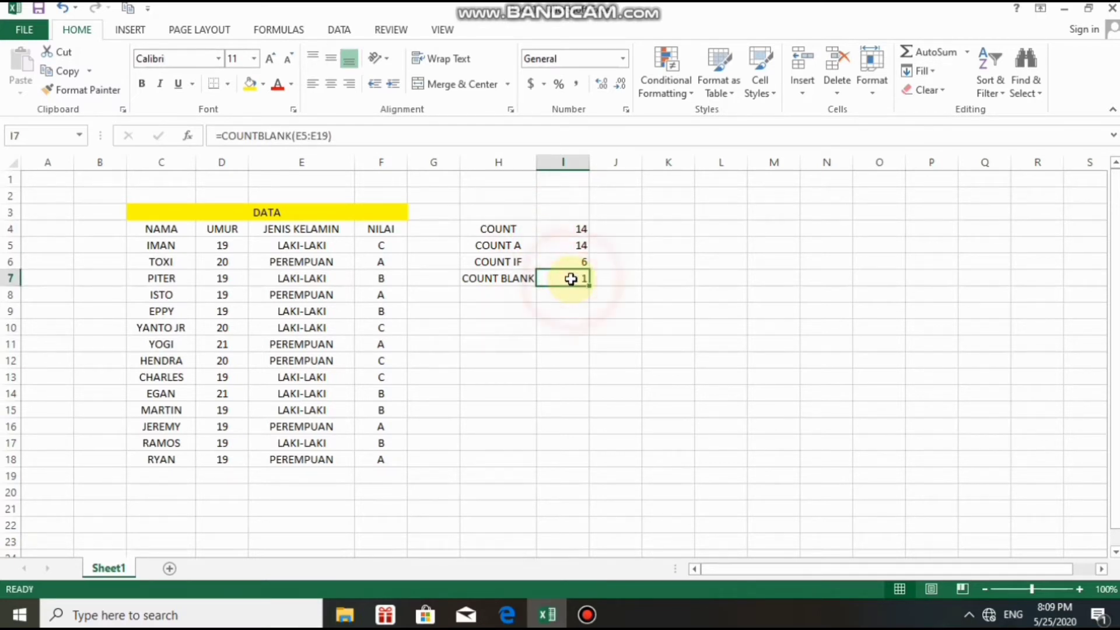
pyautogui.click(511, 278)
pyautogui.click(495, 229)
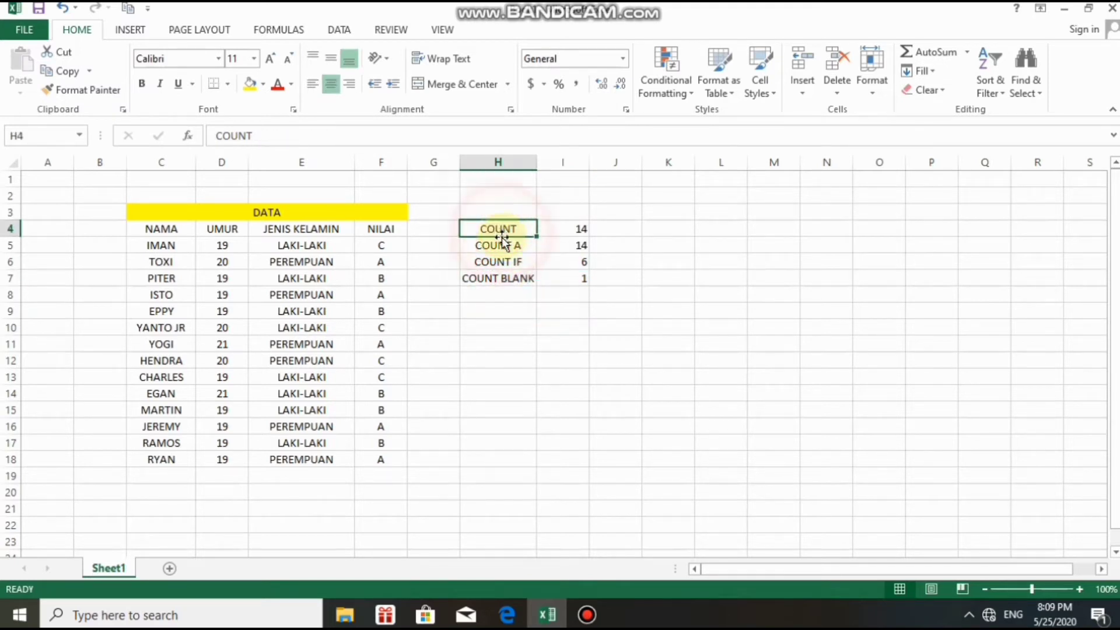
pyautogui.click(530, 281)
pyautogui.click(568, 290)
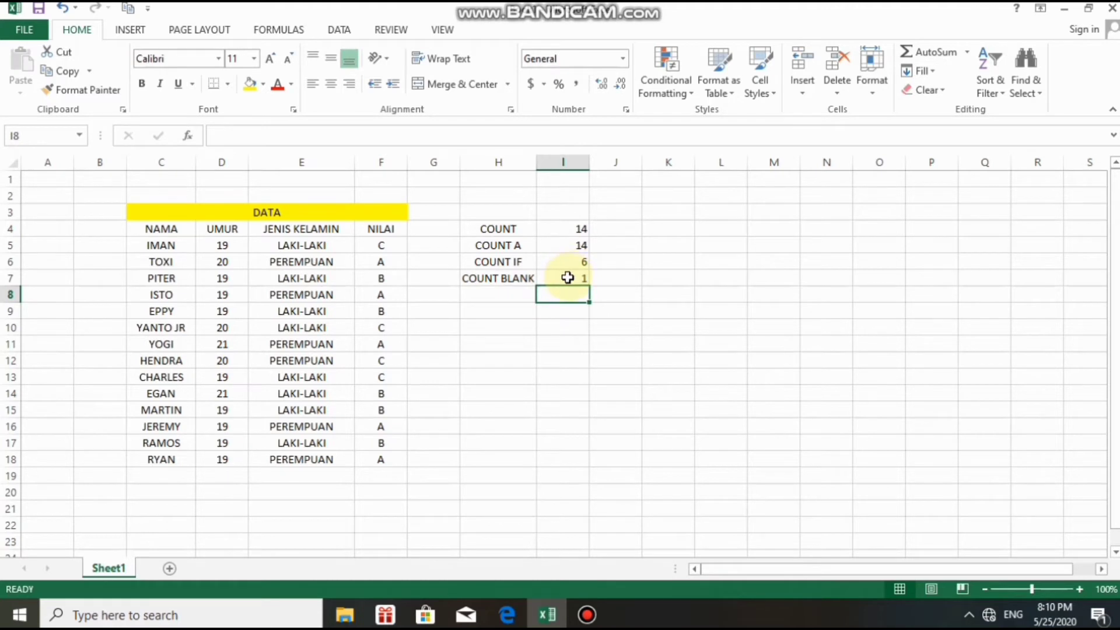
pyautogui.click(568, 278)
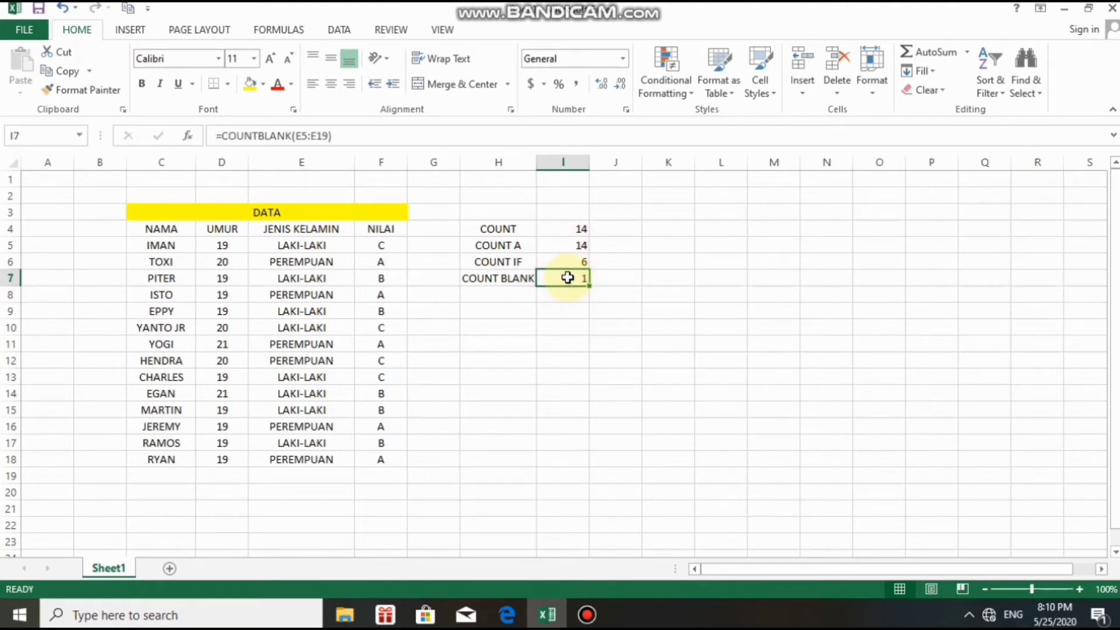
pyautogui.click(476, 294)
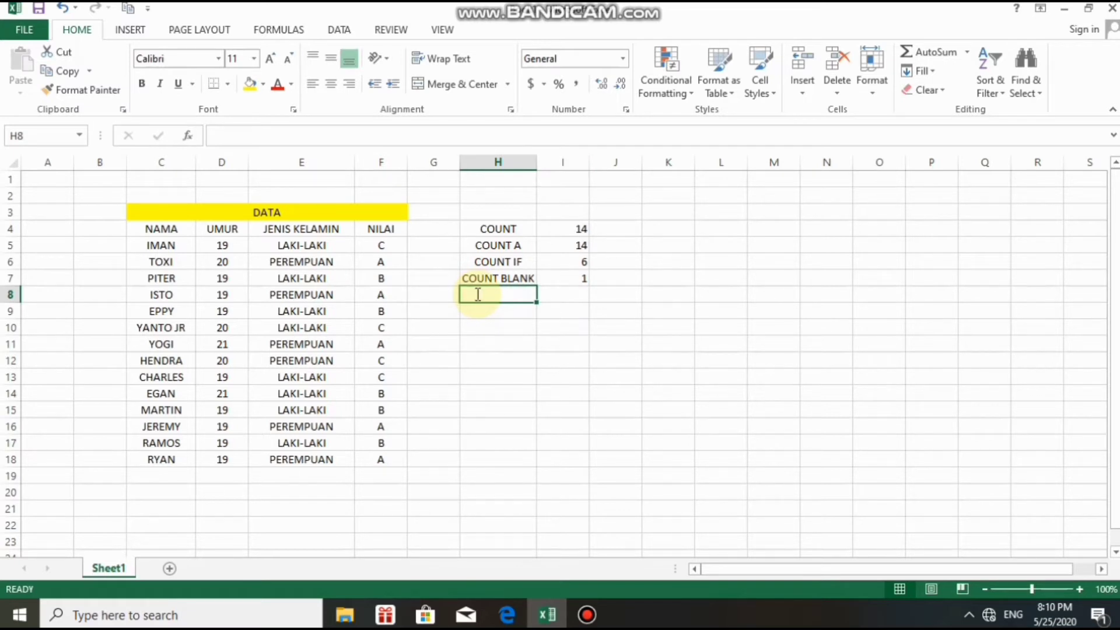
# Enter the label COUNT IFS in cell H8.
pyautogui.write('COU')
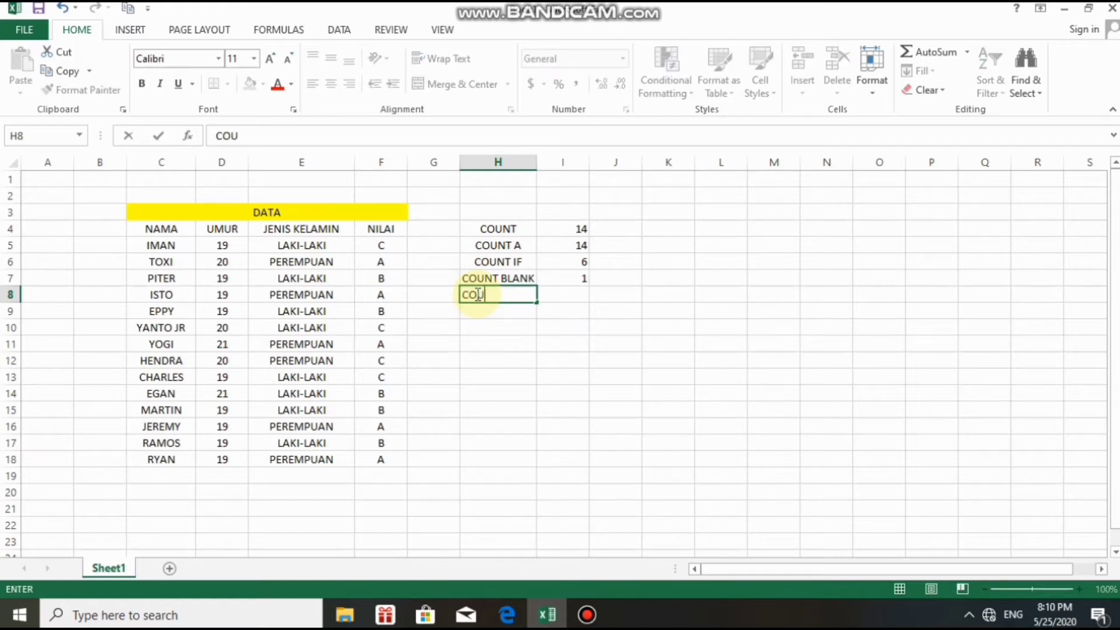
pyautogui.write('NT IFS')
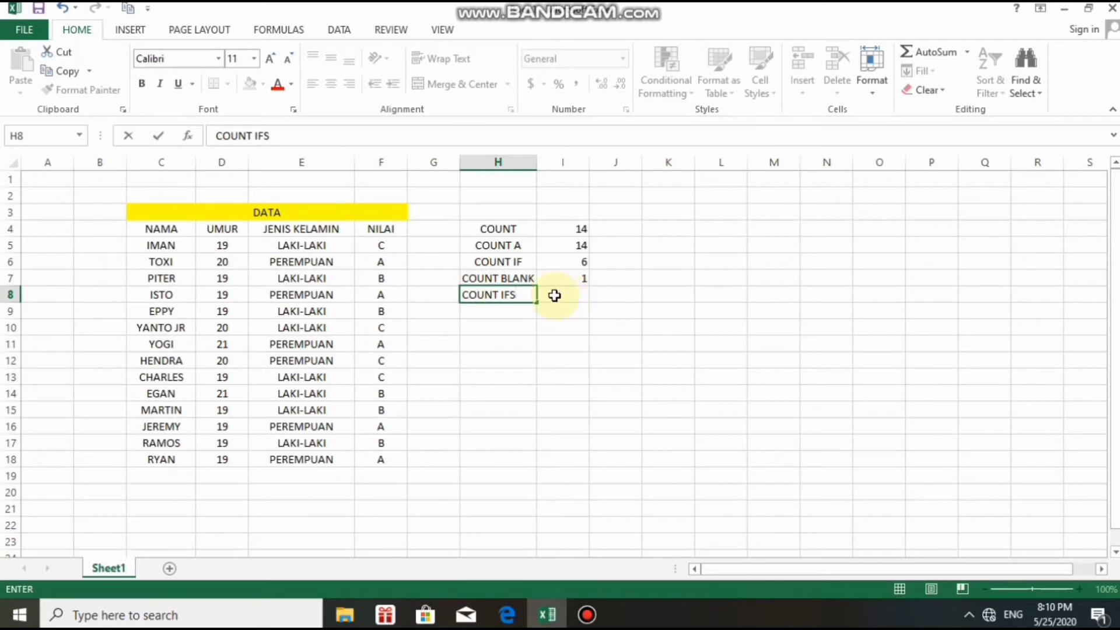
pyautogui.click(554, 296)
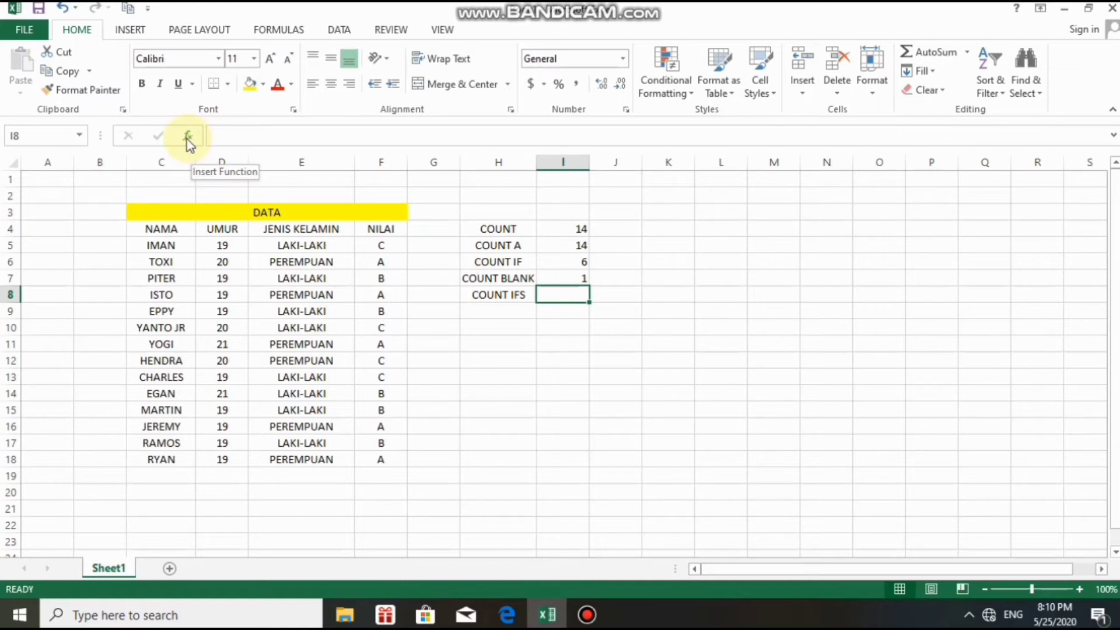
# Insert COUNTIFS from the Statistical functions for cell I8.
pyautogui.click(186, 139)
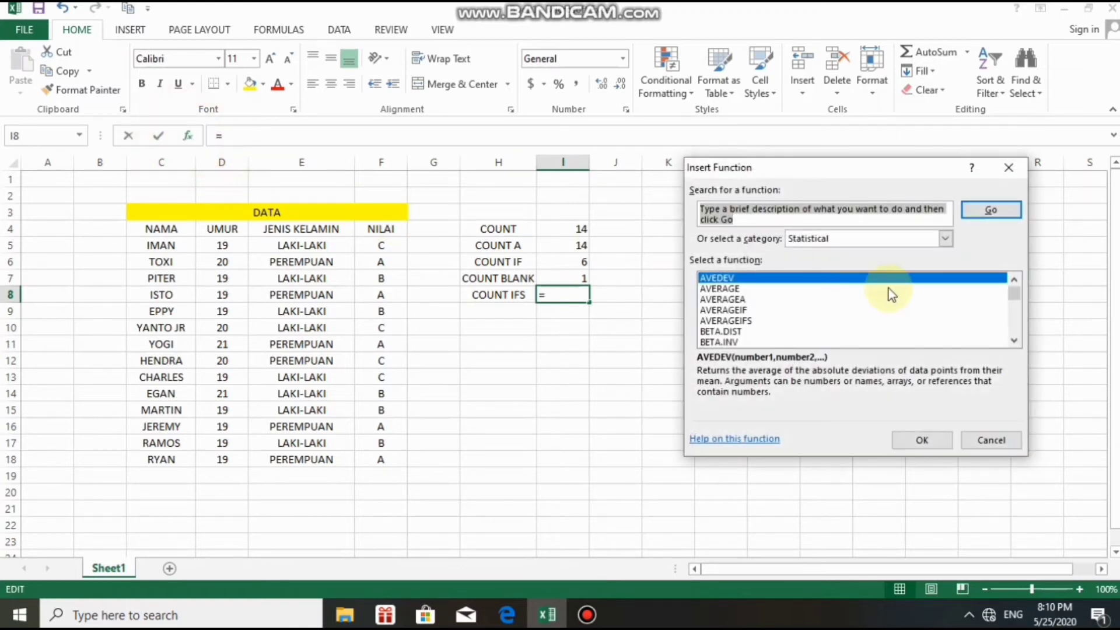
pyautogui.click(1014, 341)
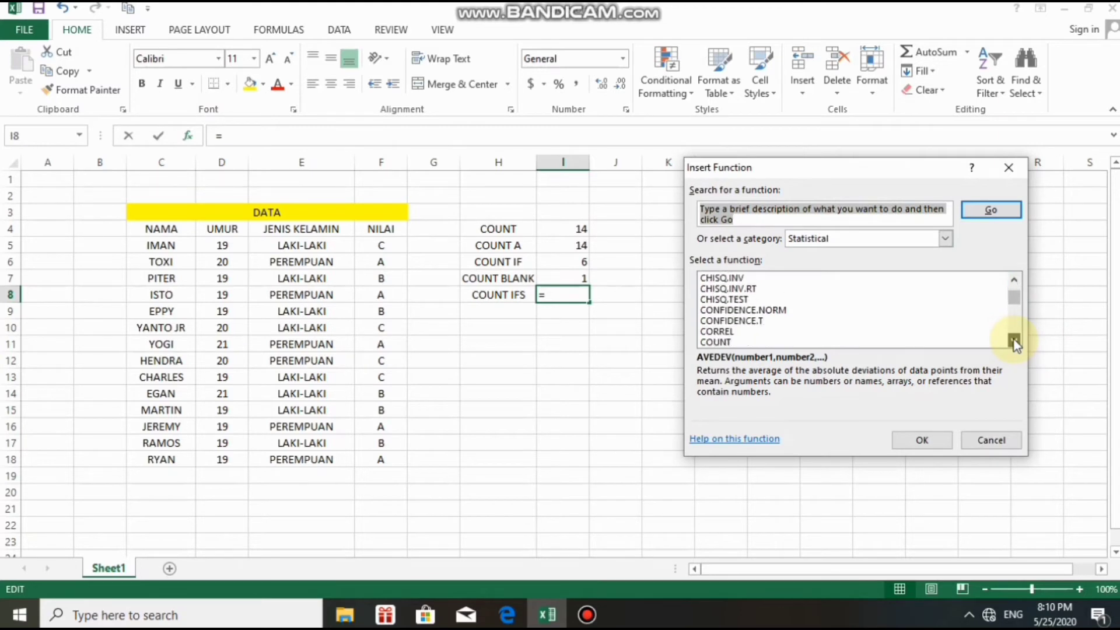
pyautogui.click(1014, 340)
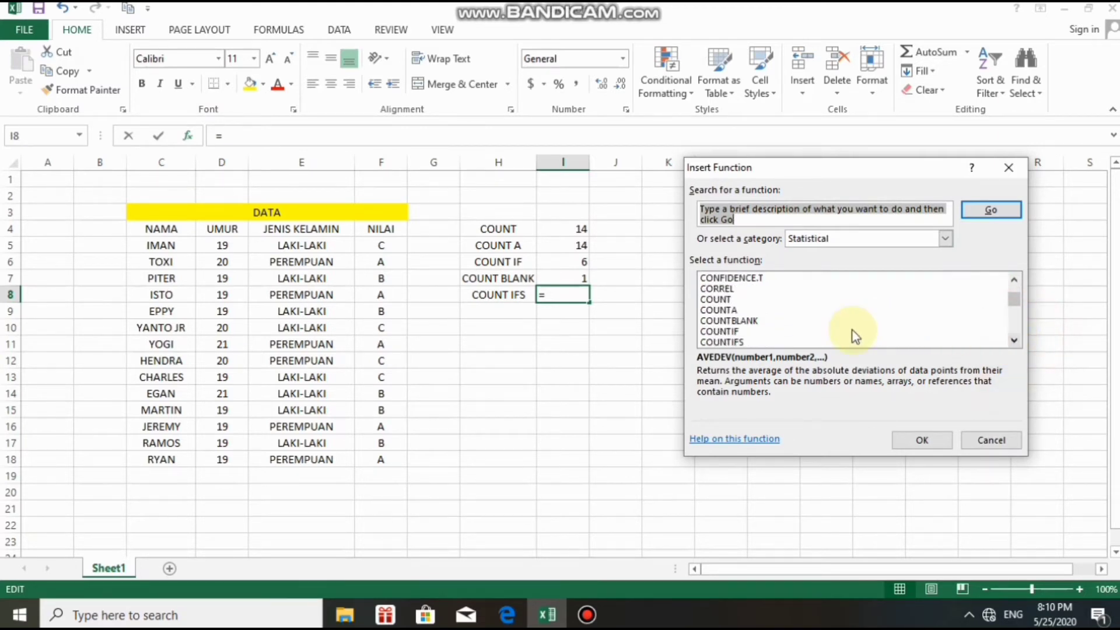
pyautogui.click(744, 341)
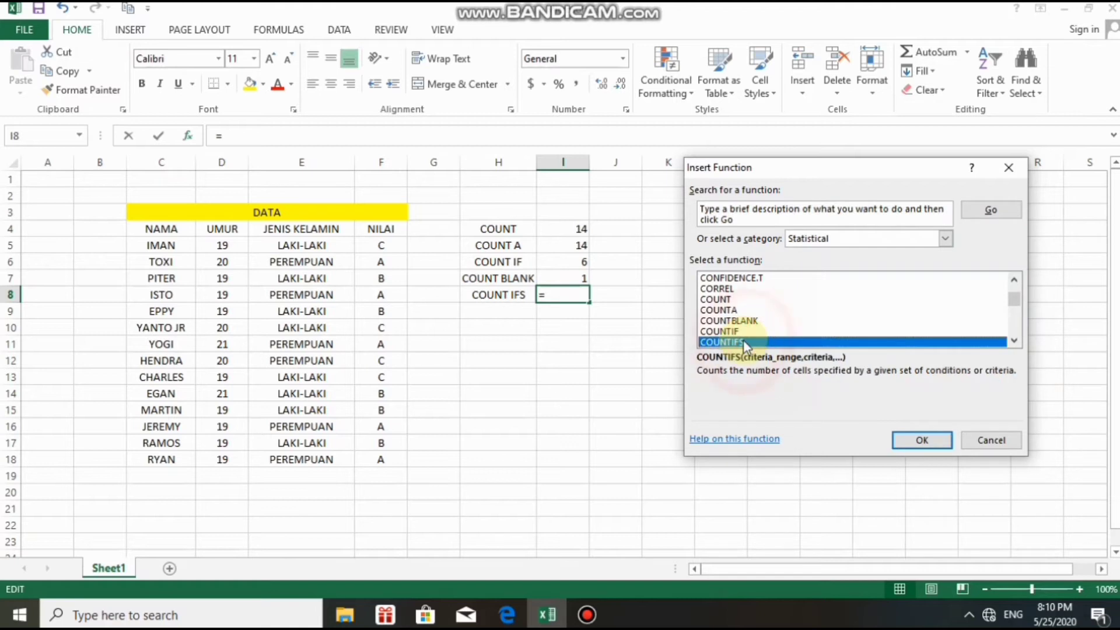
pyautogui.click(933, 445)
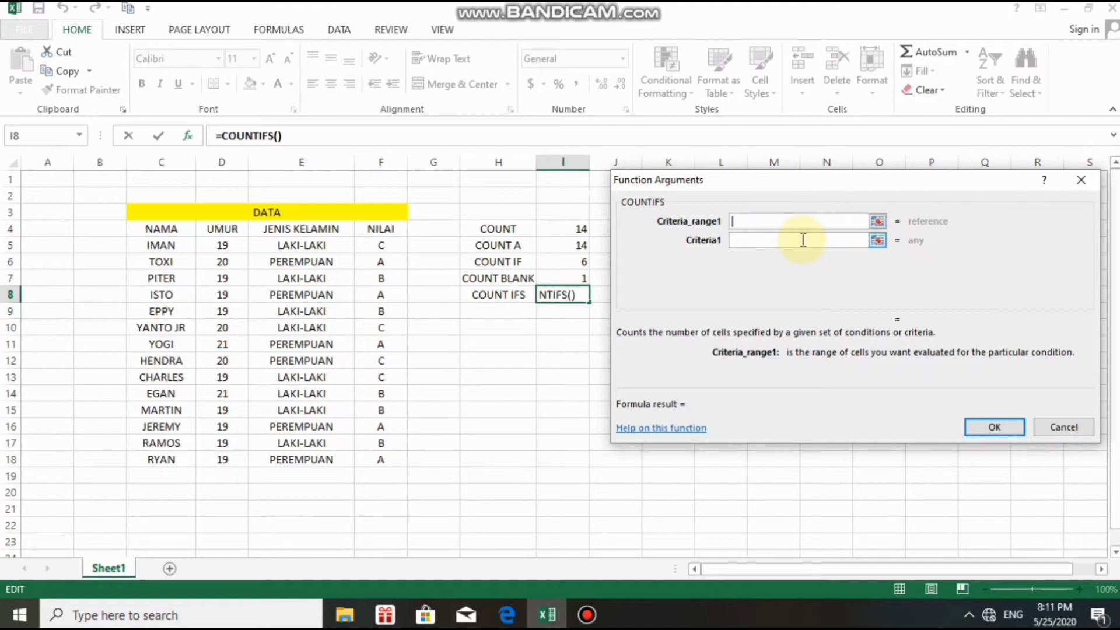
# Set COUNTIFS Criteria_range1 to E5:E18 and Criteria1 to E6 (PEREMPUAN).
pyautogui.click(741, 238)
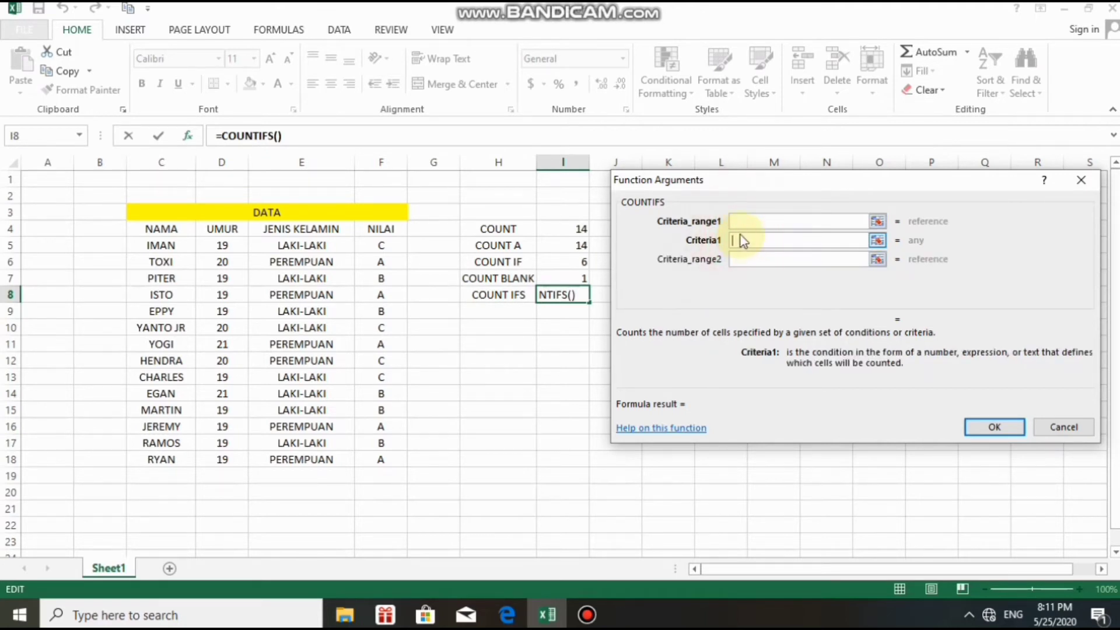
pyautogui.click(736, 221)
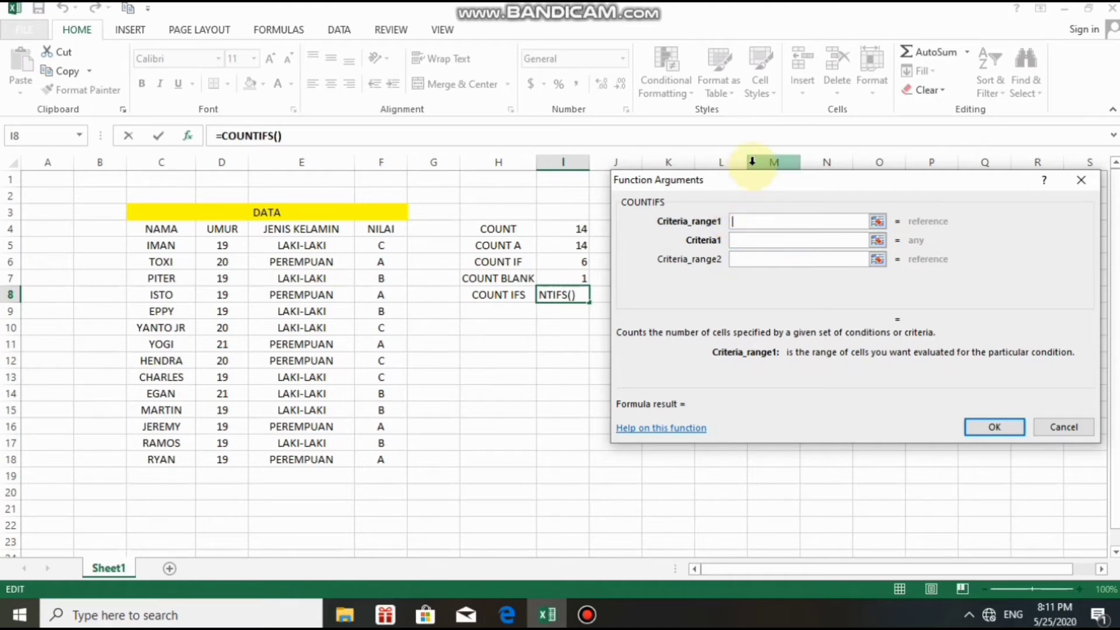
pyautogui.click(756, 222)
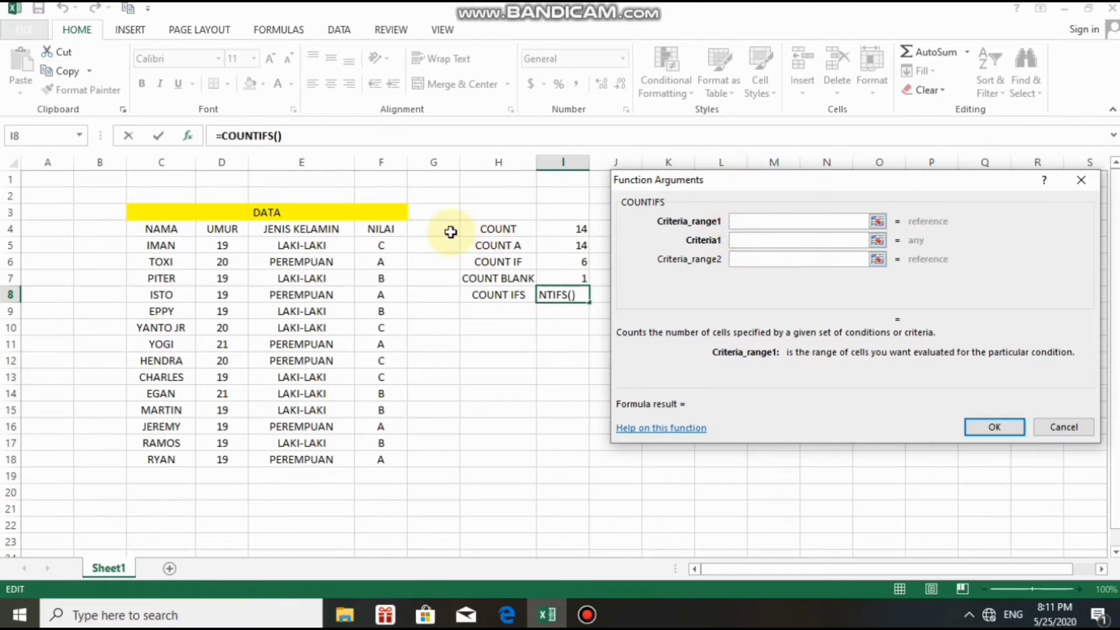
pyautogui.moveTo(265, 246); pyautogui.dragTo(257, 457)
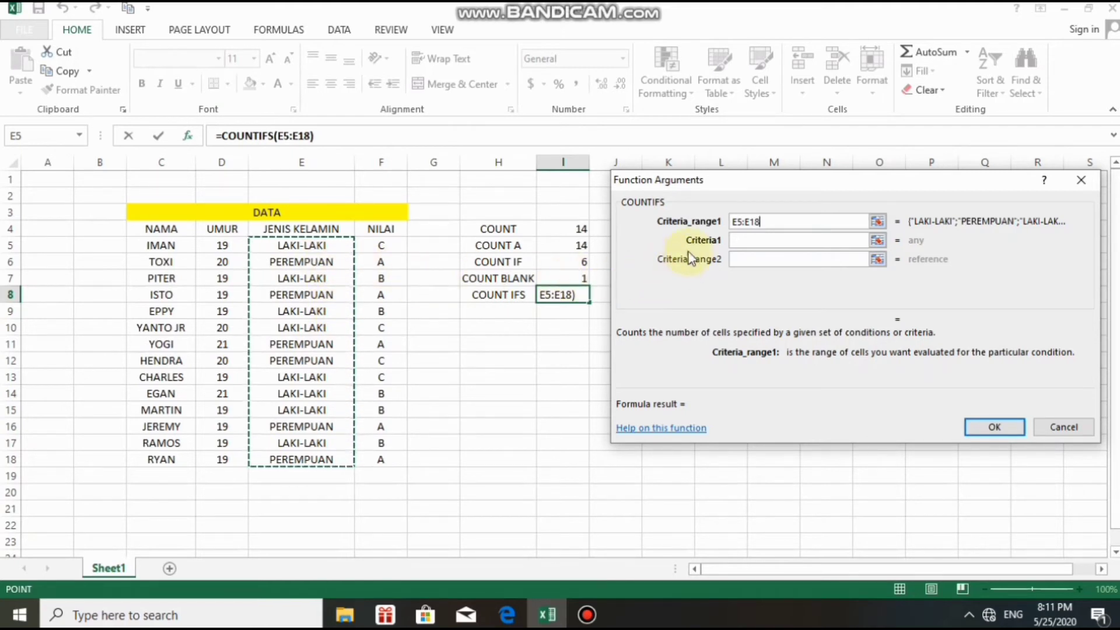
pyautogui.click(734, 239)
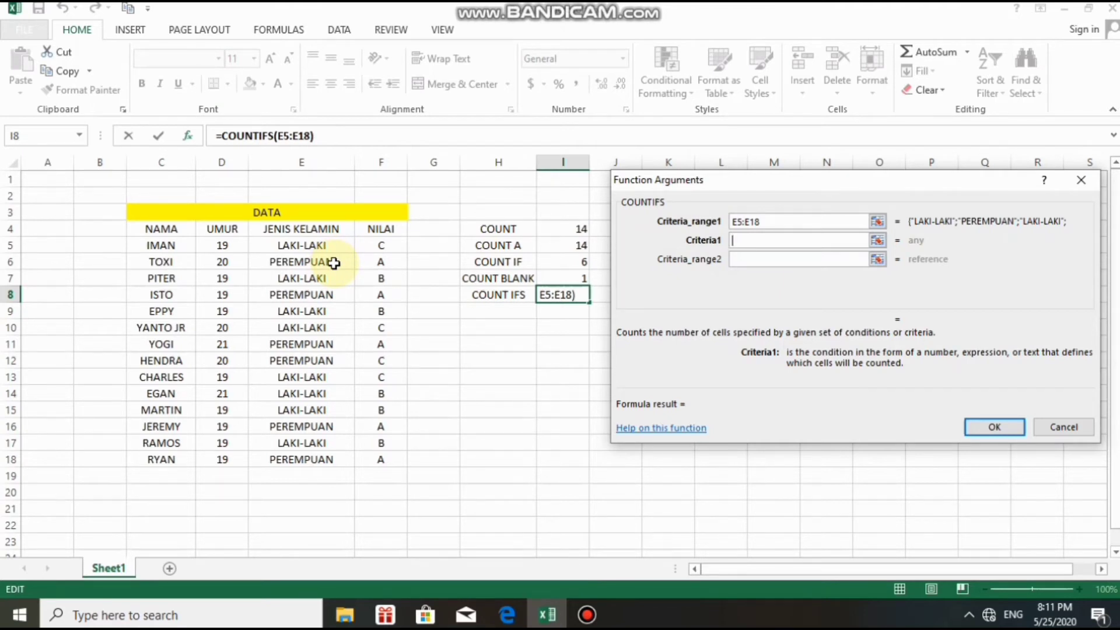
pyautogui.click(333, 263)
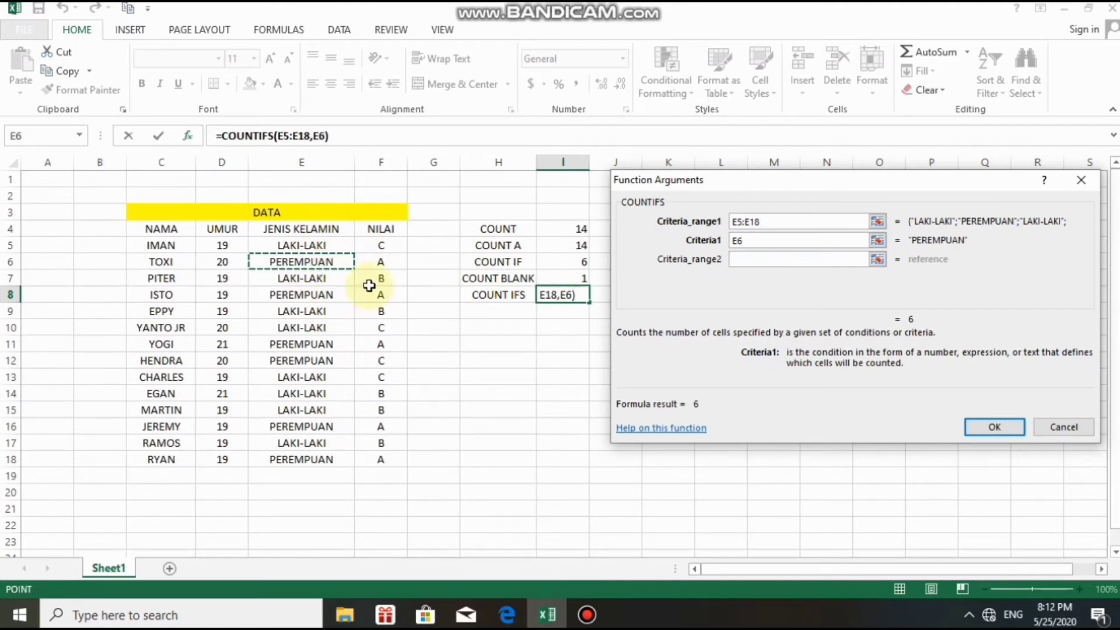
pyautogui.click(751, 260)
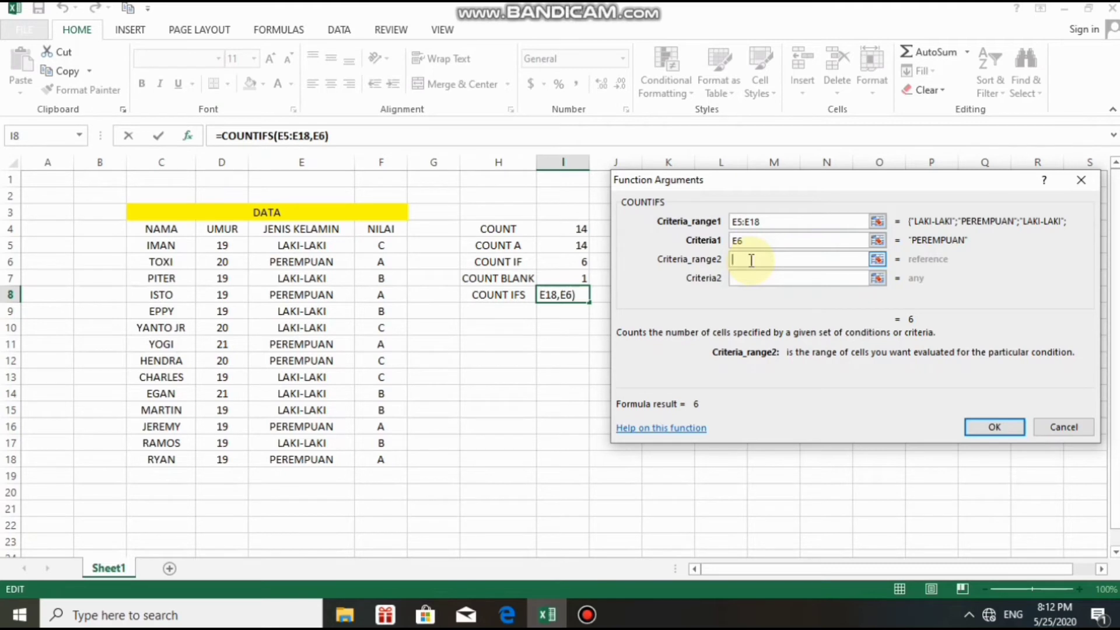
# Add Criteria_range2 F5:F18 with Criteria2 F6 and confirm the COUNTIFS, returning 5.
pyautogui.click(382, 245)
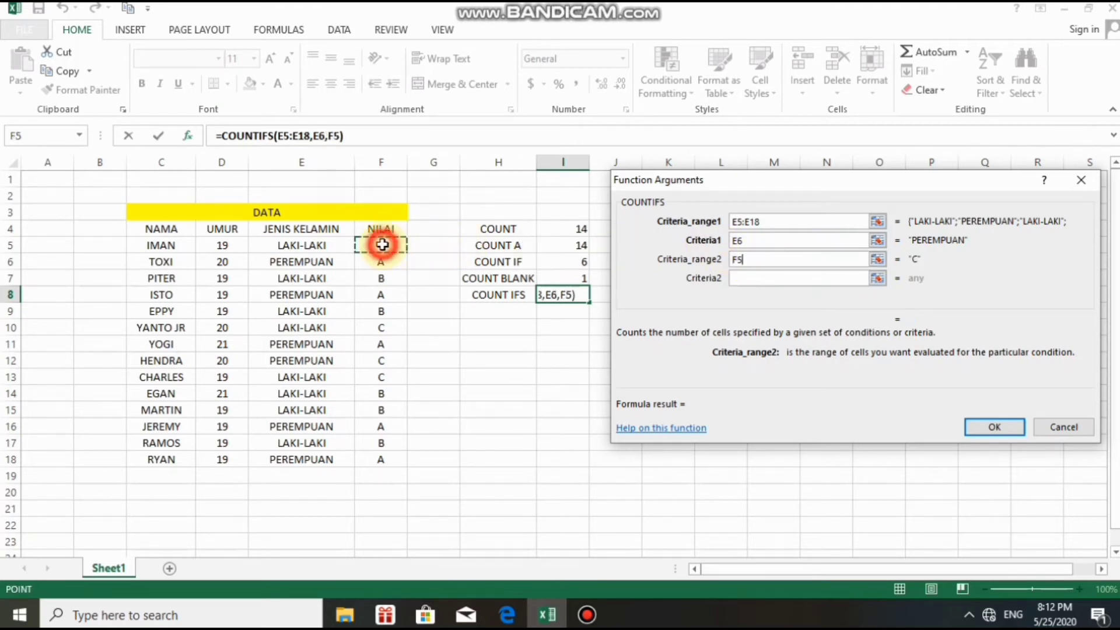
pyautogui.moveTo(382, 245); pyautogui.dragTo(374, 458)
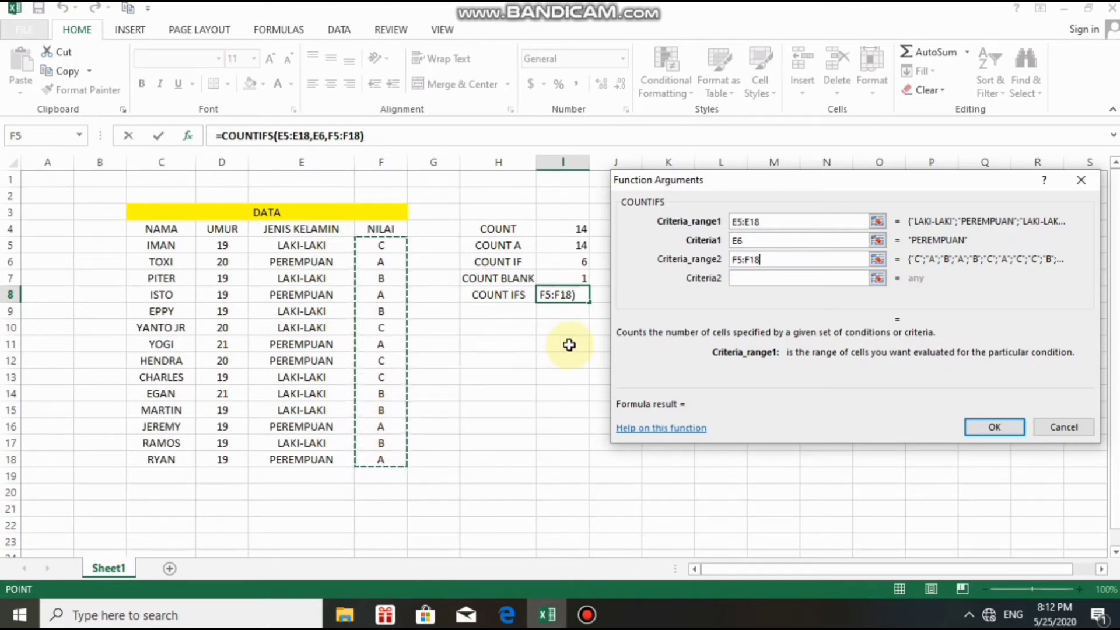
pyautogui.click(736, 278)
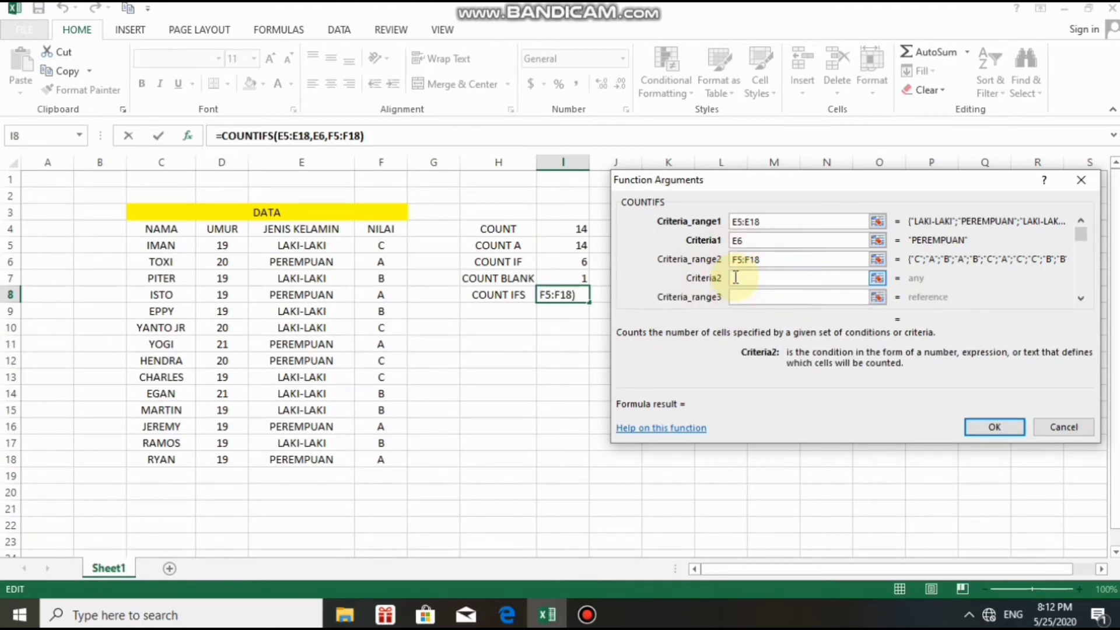
pyautogui.click(386, 264)
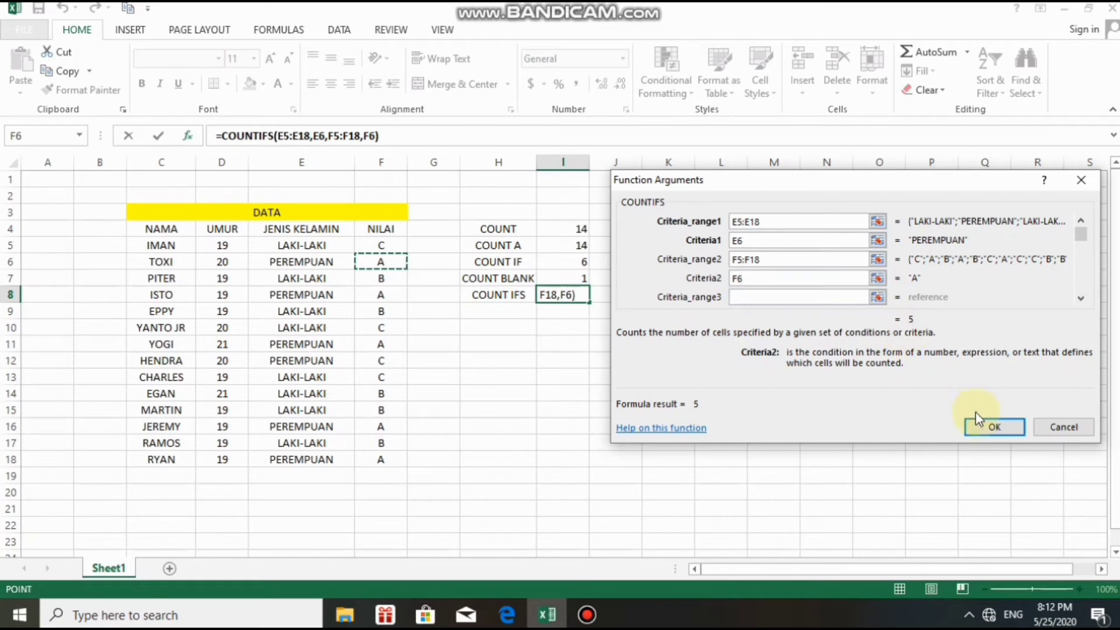
pyautogui.click(991, 427)
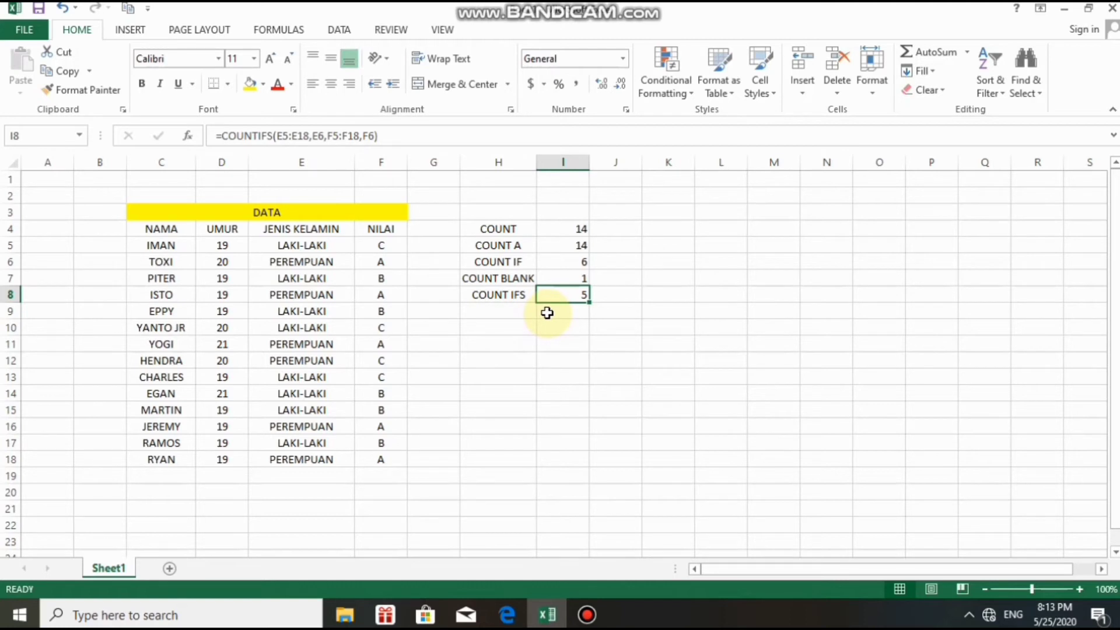
# Add a third COUNTIFS condition, range D5:D18 with criterion D5, so I8 returns 3.
pyautogui.click(189, 135)
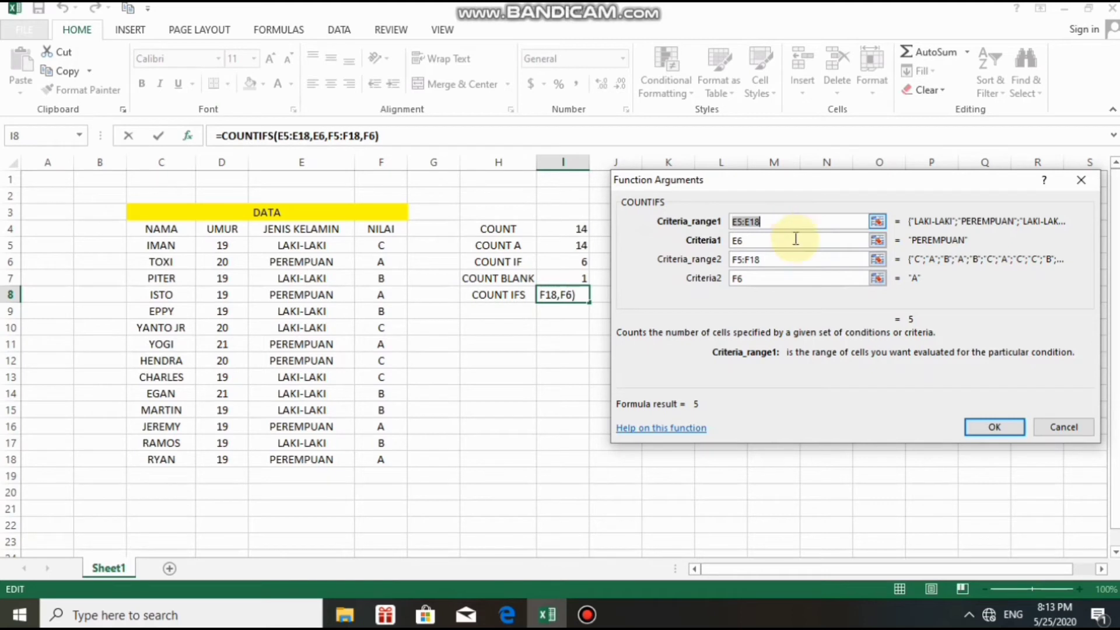
pyautogui.click(830, 276)
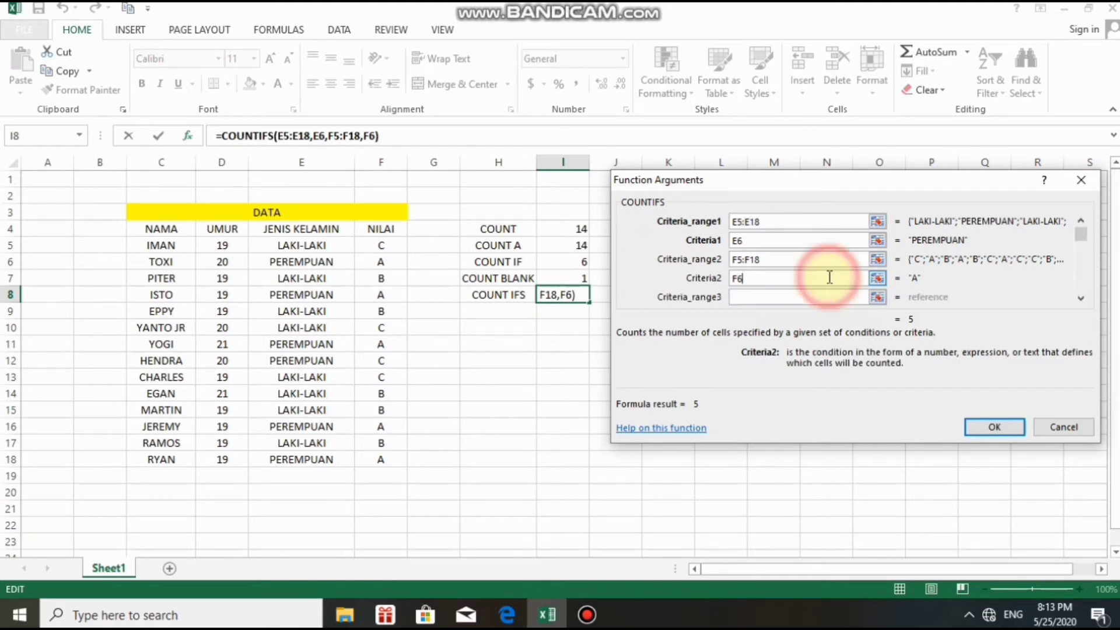
pyautogui.click(736, 298)
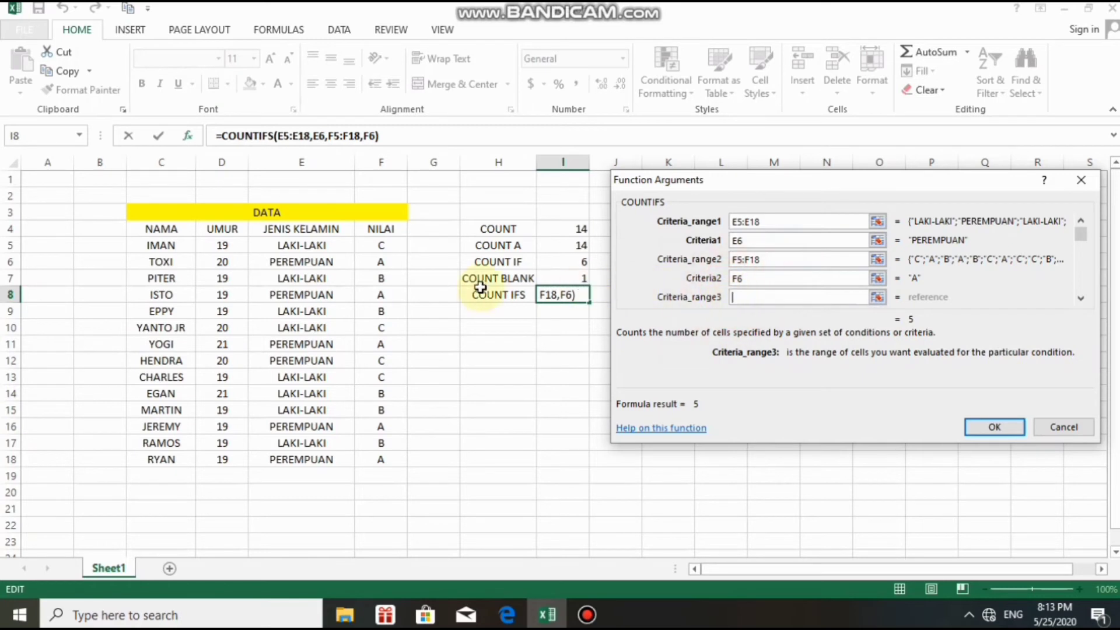
pyautogui.click(211, 247)
pyautogui.moveTo(211, 247); pyautogui.dragTo(216, 456)
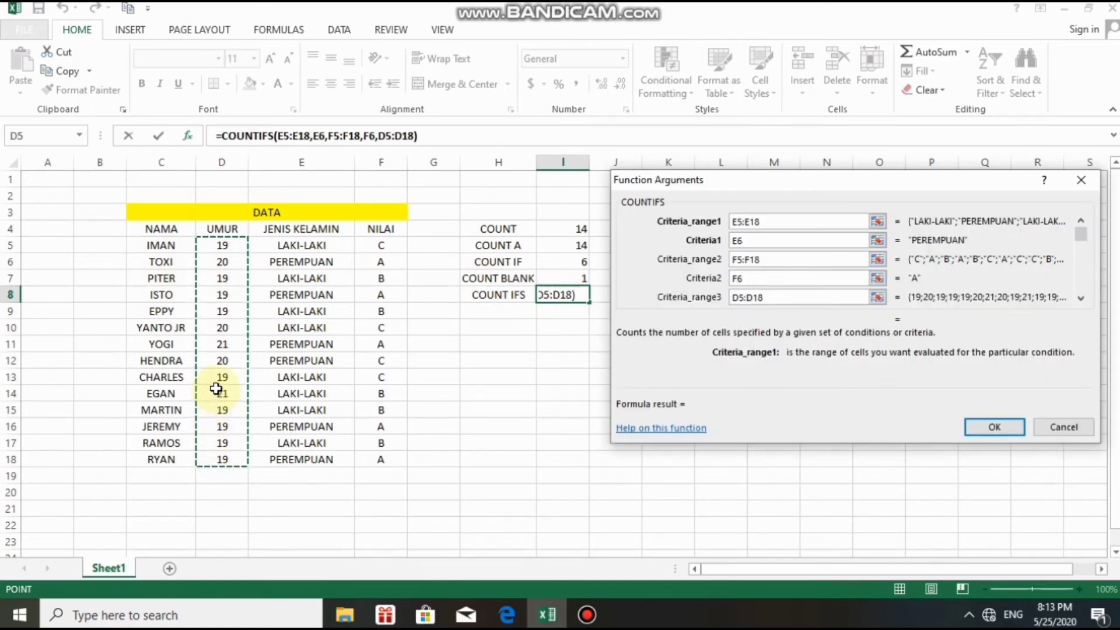
pyautogui.click(778, 298)
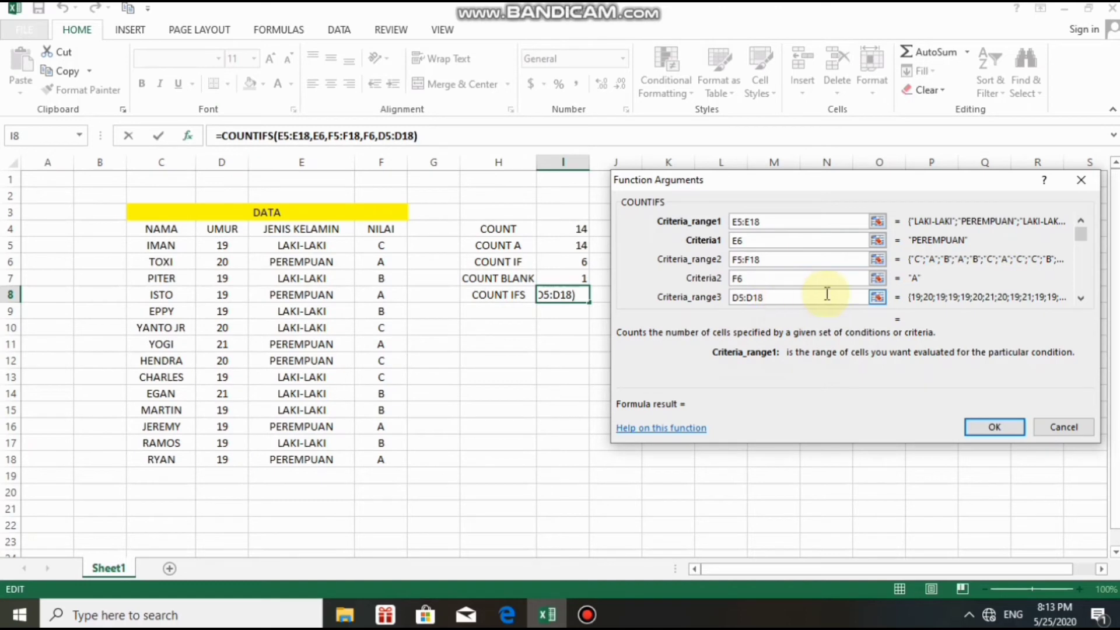
pyautogui.click(1081, 300)
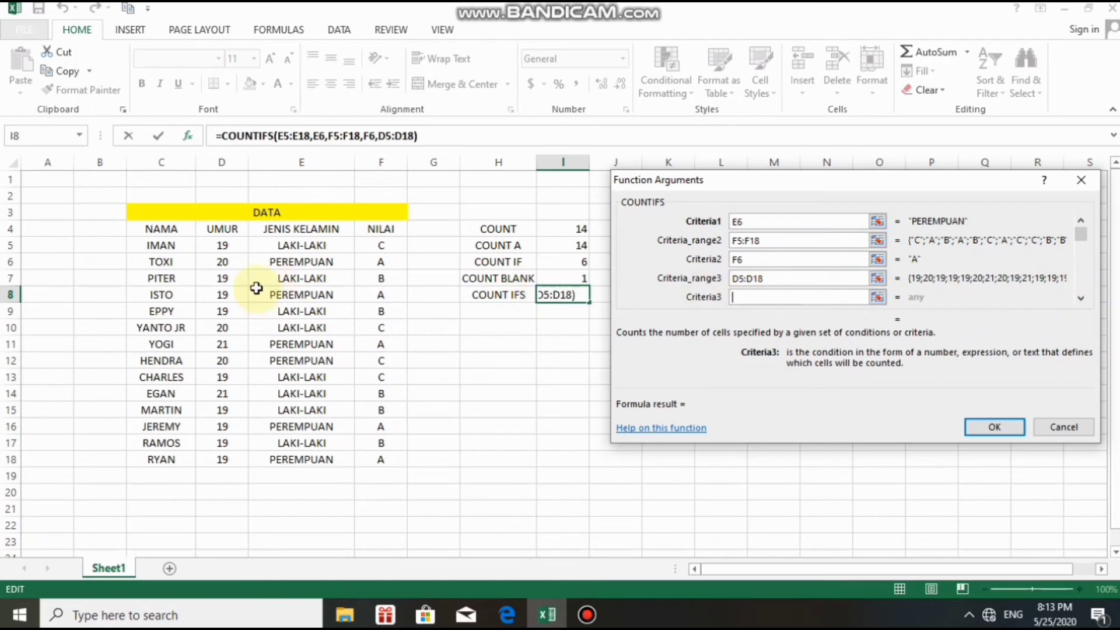
pyautogui.click(224, 246)
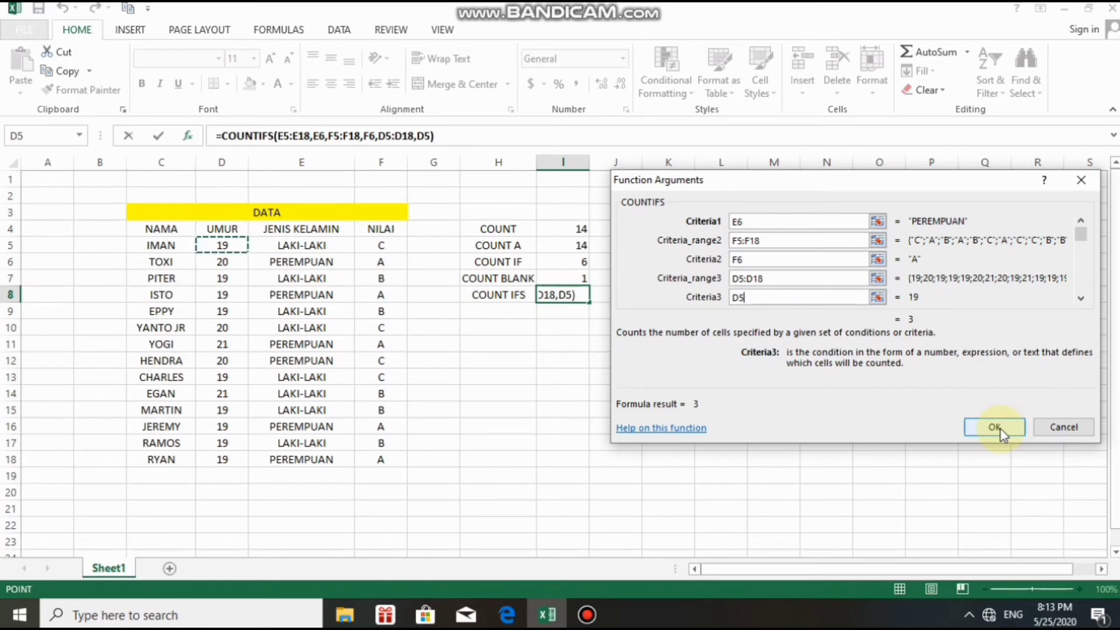
pyautogui.click(994, 428)
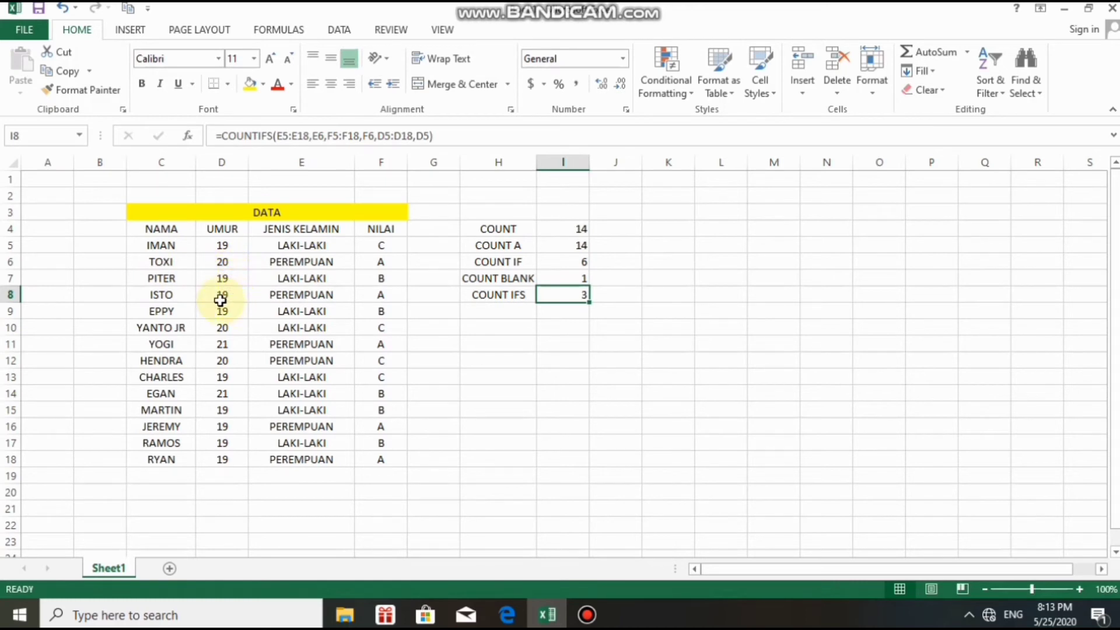
# Fill the ISTO, JEREMY and RYAN records (rows 8, 16, 18, columns C–F) green.
pyautogui.click(150, 295)
pyautogui.moveTo(150, 295); pyautogui.dragTo(386, 293)
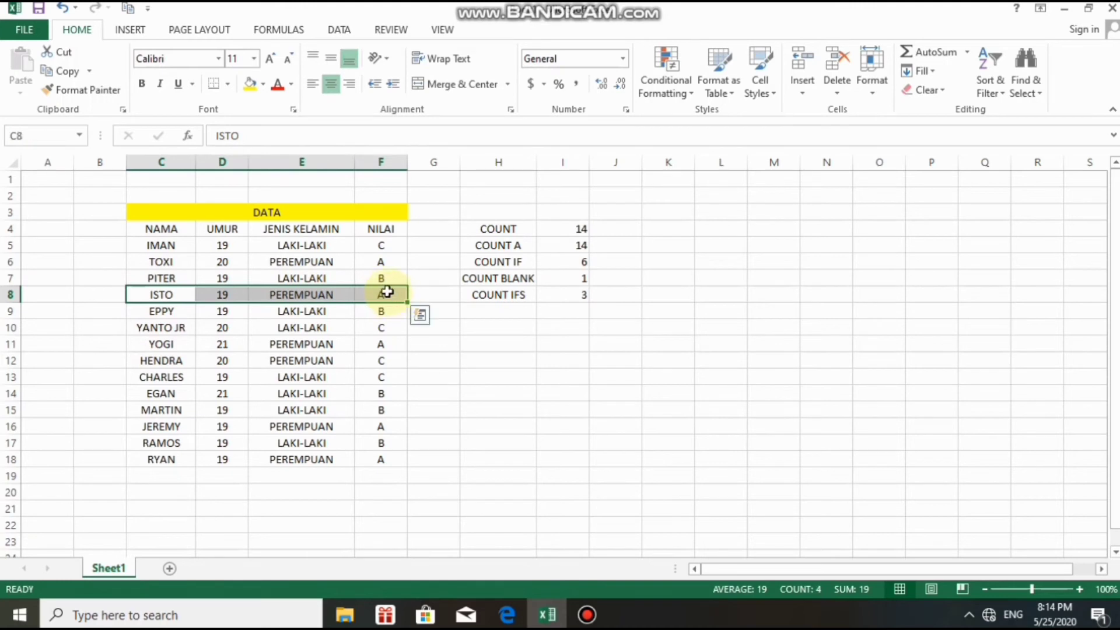
pyautogui.click(263, 85)
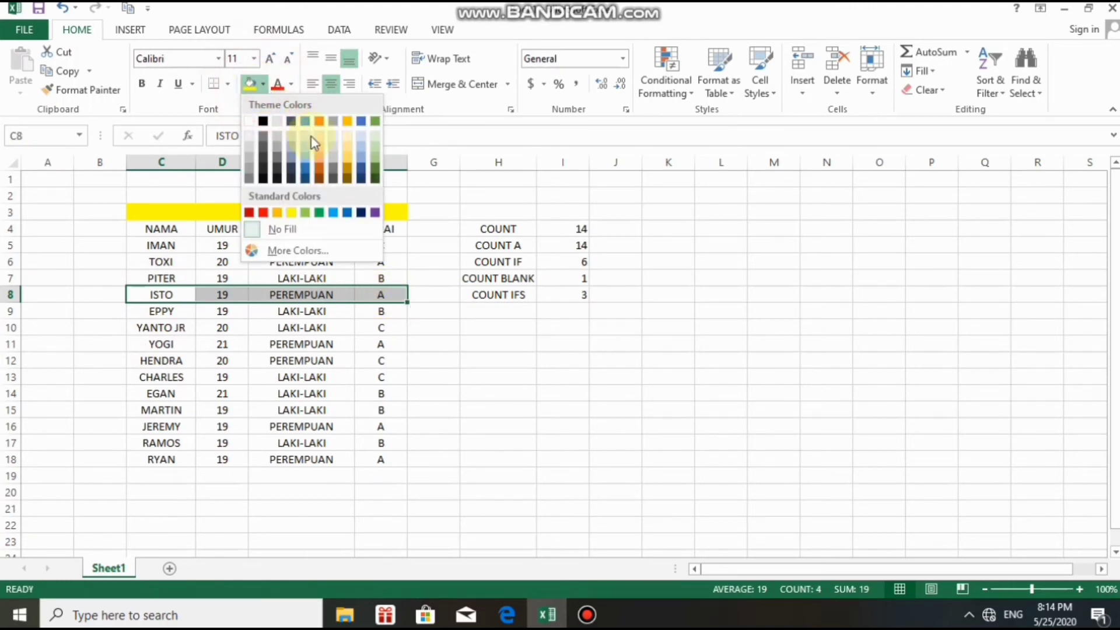
pyautogui.click(318, 212)
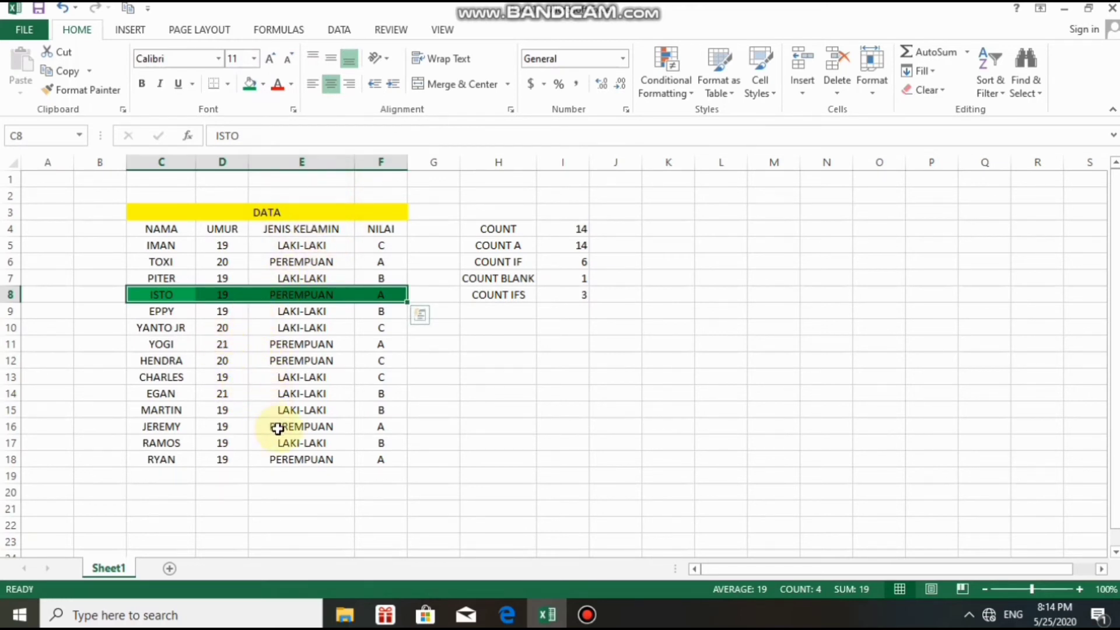
pyautogui.click(135, 424)
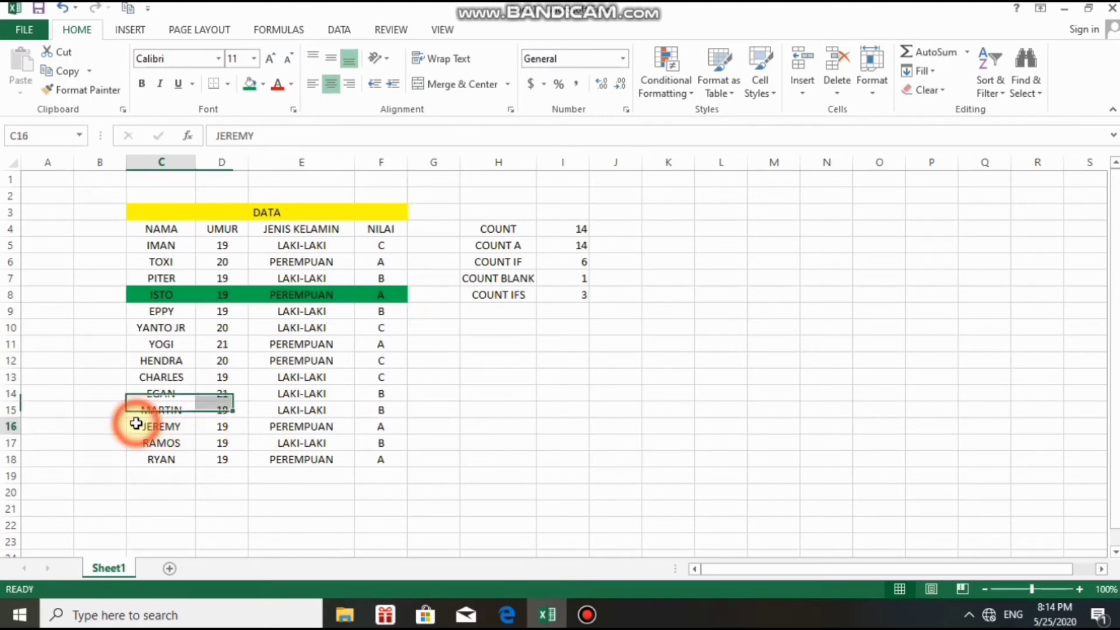
pyautogui.moveTo(144, 424); pyautogui.dragTo(378, 430)
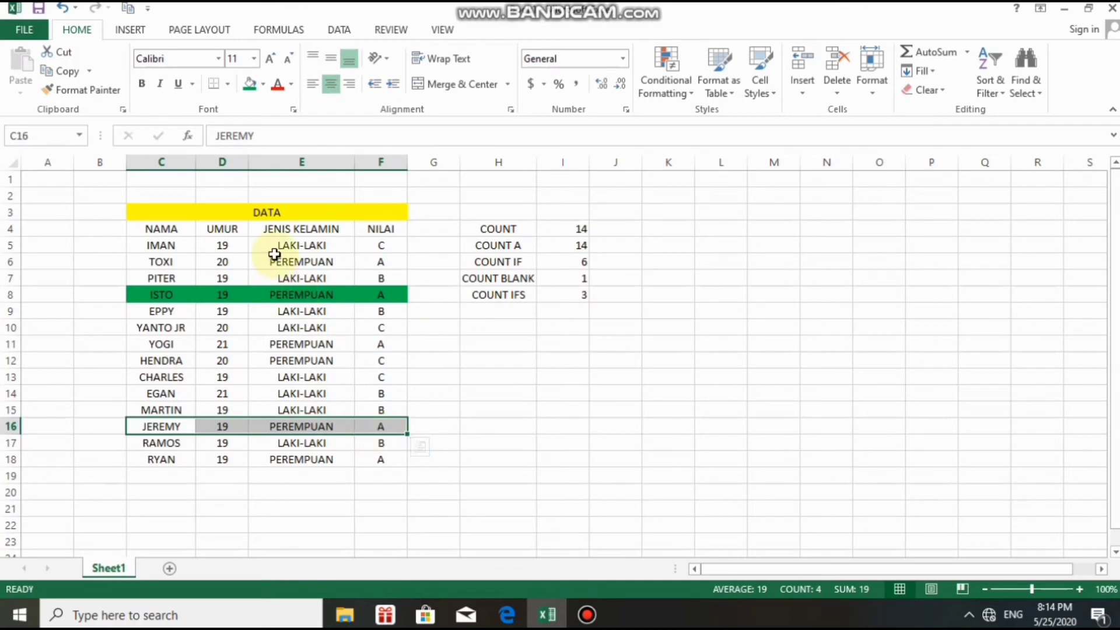
pyautogui.click(249, 85)
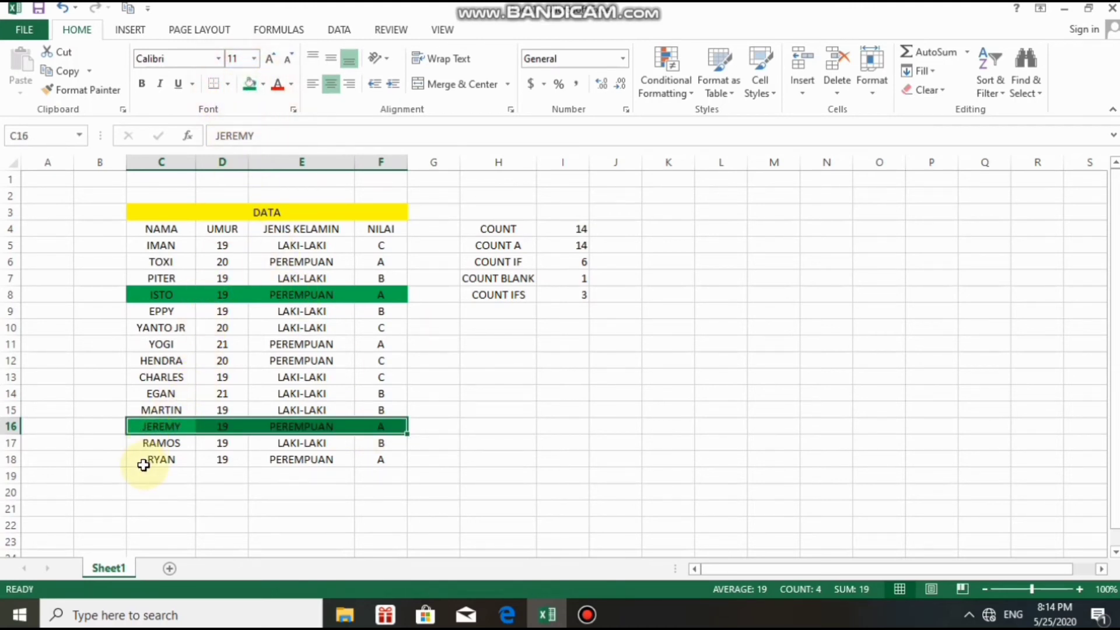
pyautogui.moveTo(144, 460); pyautogui.dragTo(380, 459)
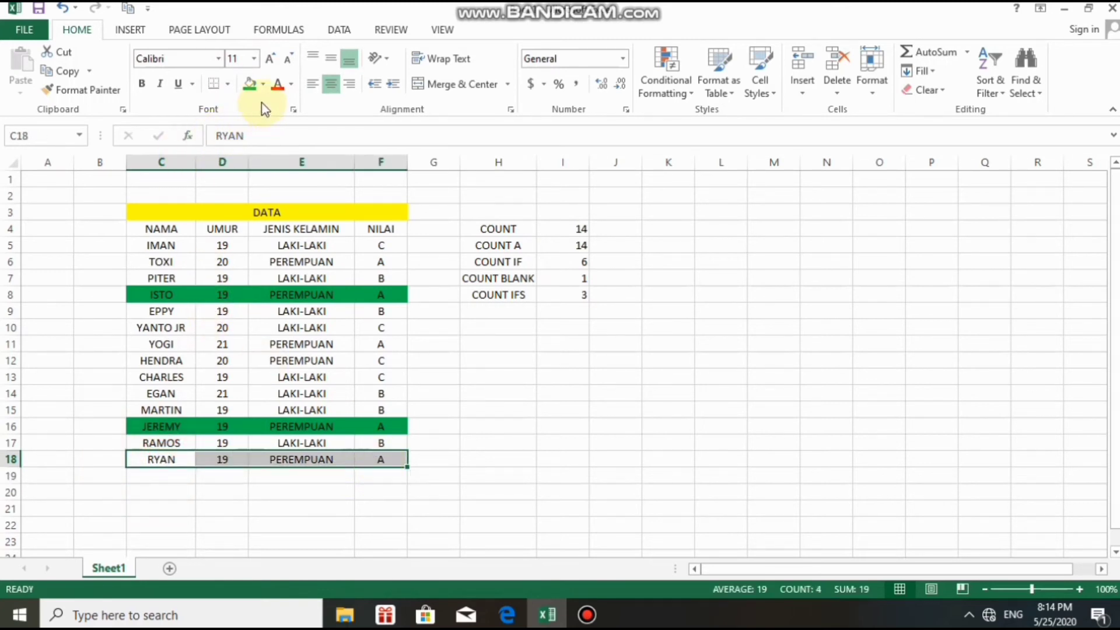
pyautogui.click(249, 85)
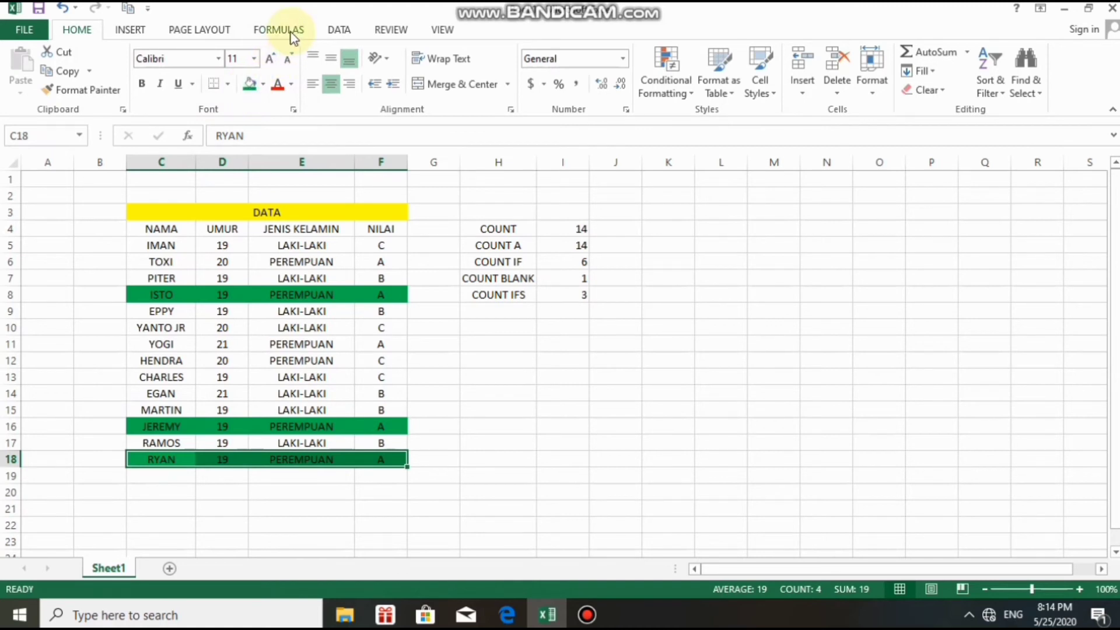
pyautogui.click(456, 230)
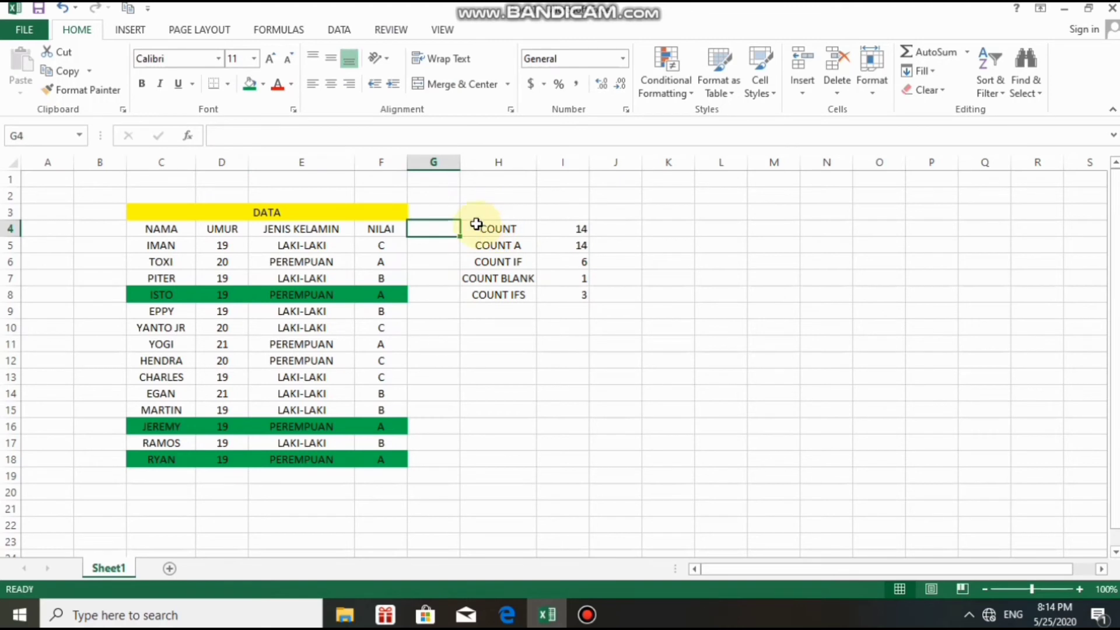
# Fill the COUNT results block H4:I8 green.
pyautogui.click(477, 226)
pyautogui.moveTo(490, 227); pyautogui.dragTo(580, 295)
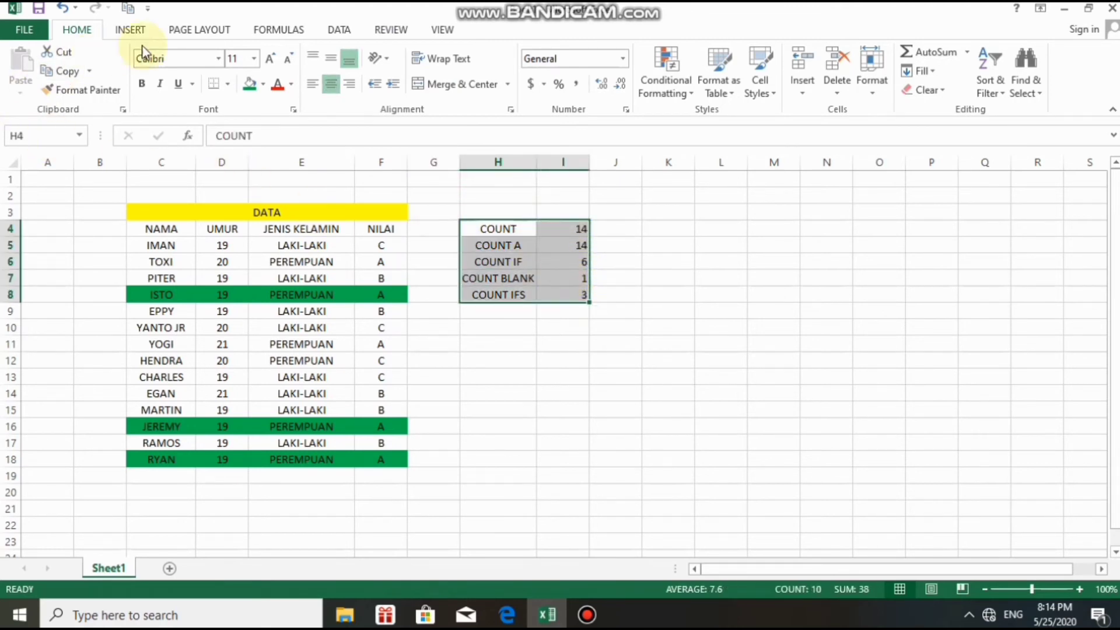
pyautogui.click(255, 88)
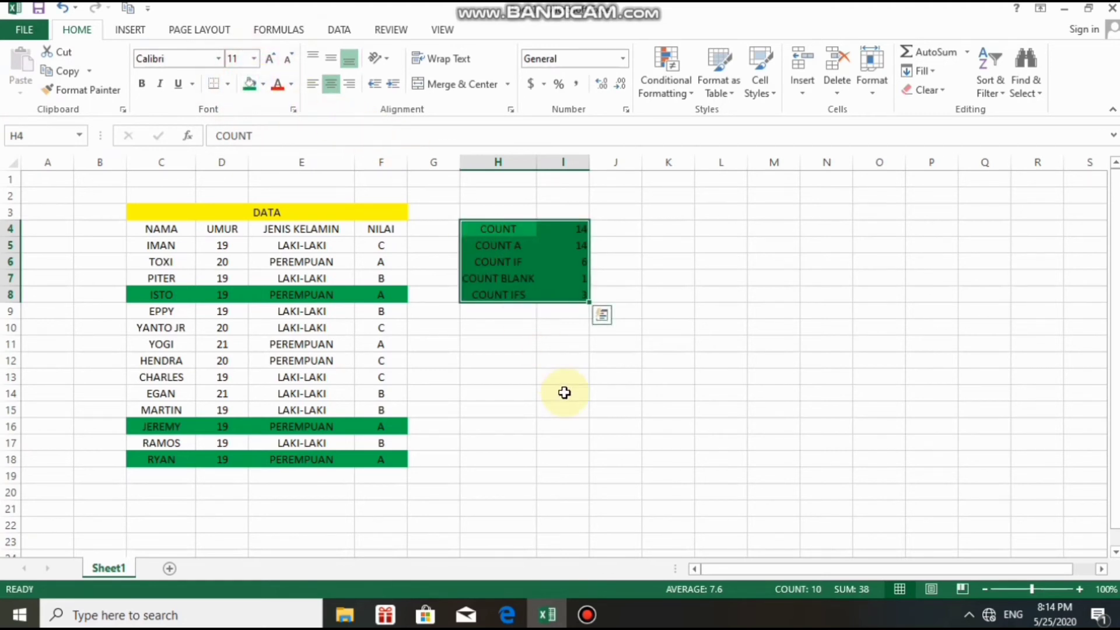
# Rename Sheet1 to COUNT and add a new blank sheet.
pyautogui.rightClick(113, 571)
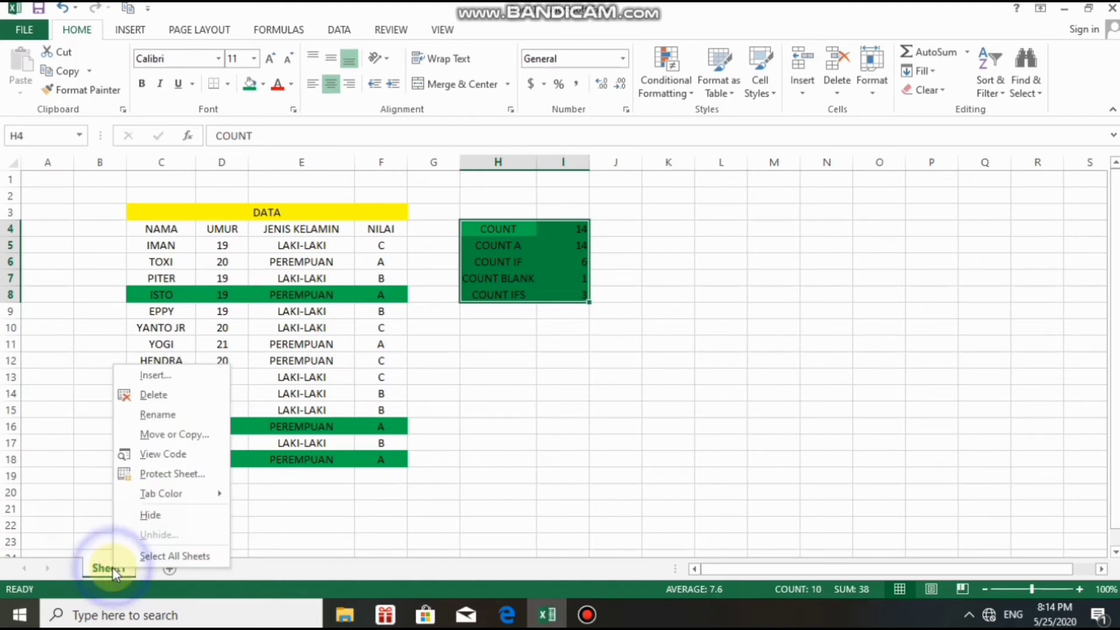
pyautogui.click(156, 415)
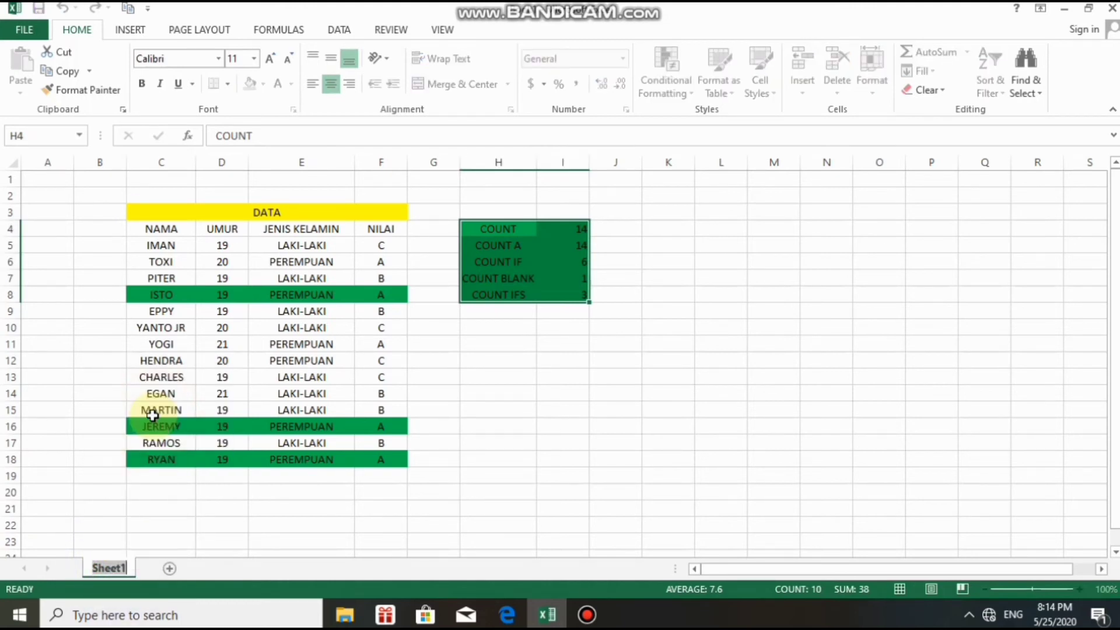
pyautogui.write('co')
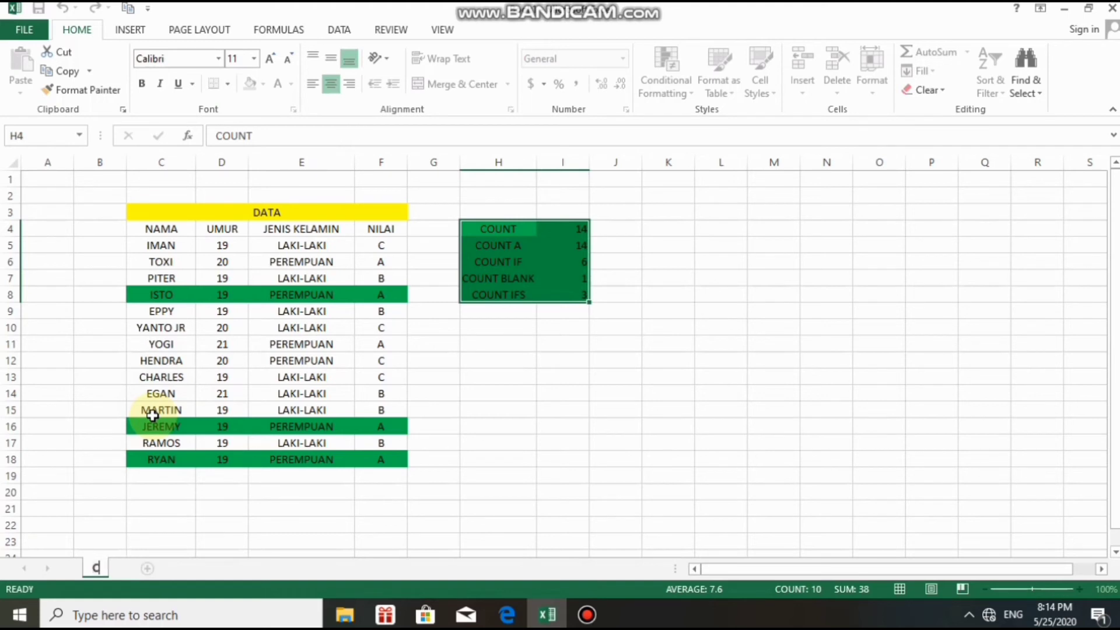
pyautogui.write('UNT')
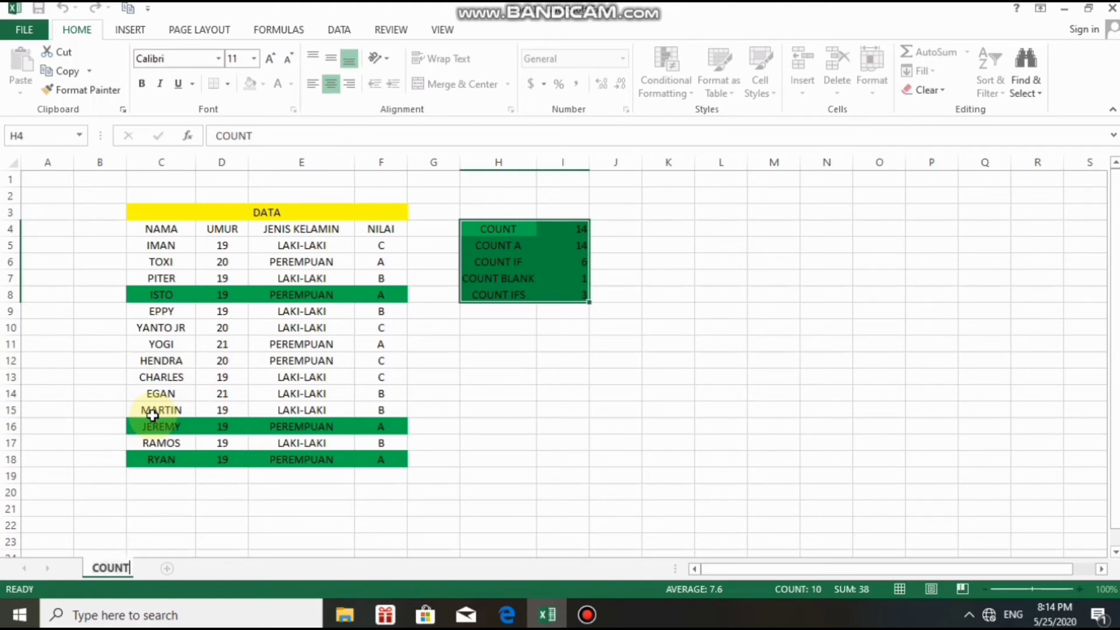
pyautogui.click(174, 568)
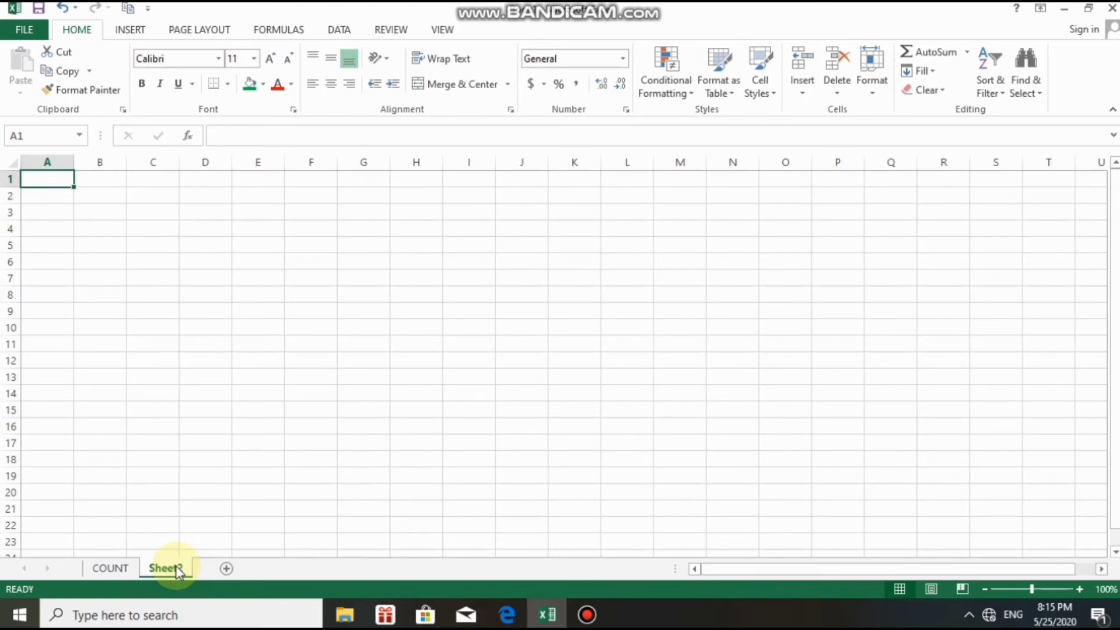
# Pause the Bandicam screen recording from its taskbar window.
pyautogui.click(163, 616)
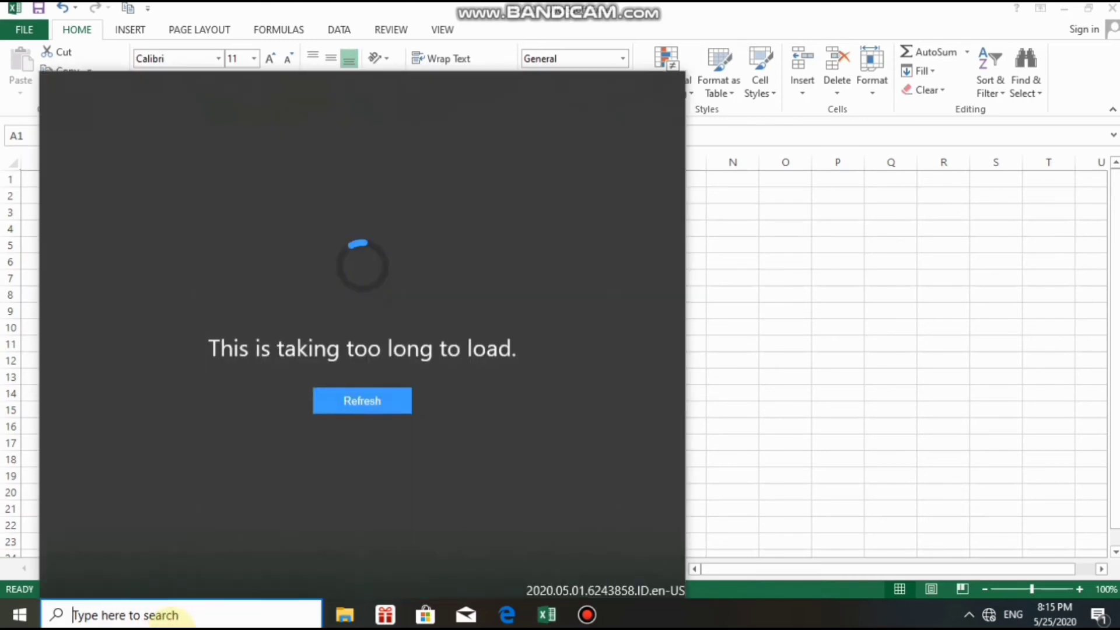
pyautogui.click(585, 614)
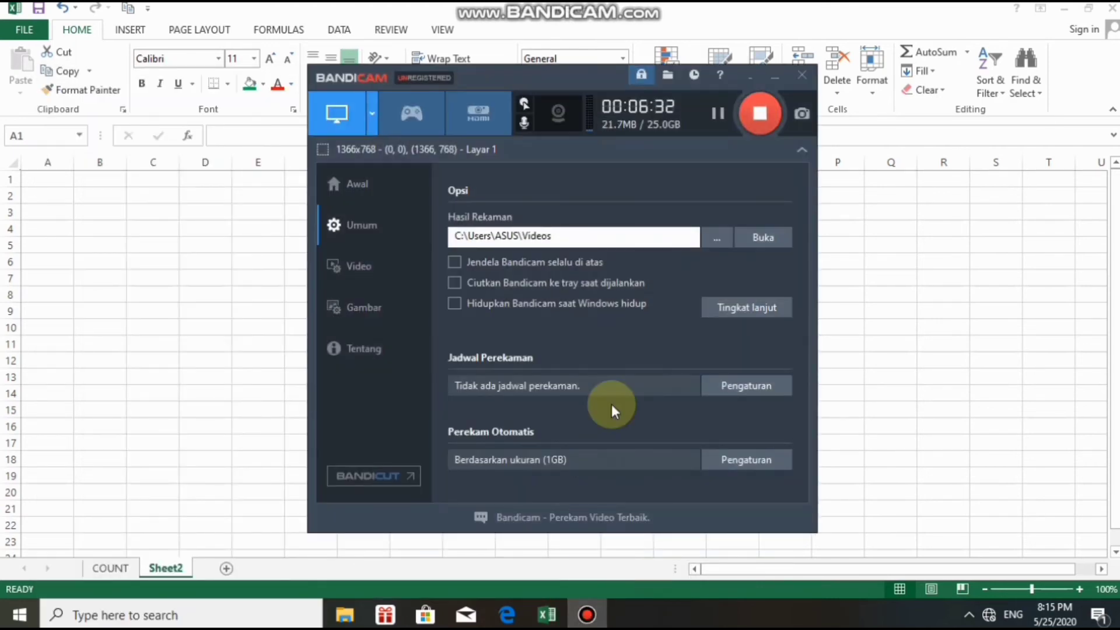
pyautogui.click(716, 114)
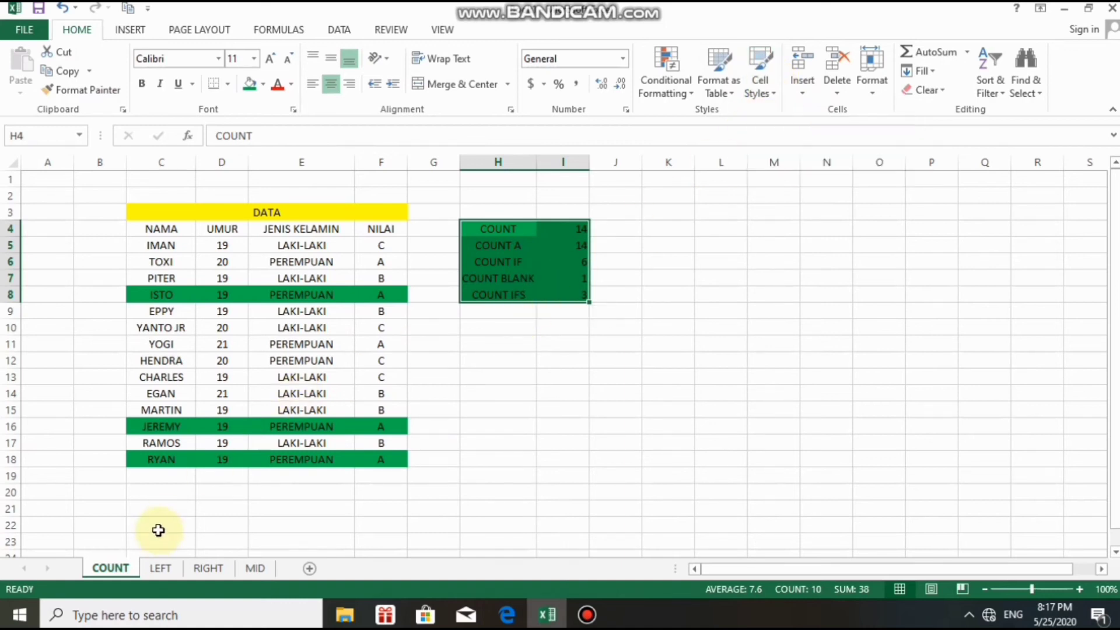
# On the LEFT sheet, enter a person's full name in cell B4.
pyautogui.click(161, 568)
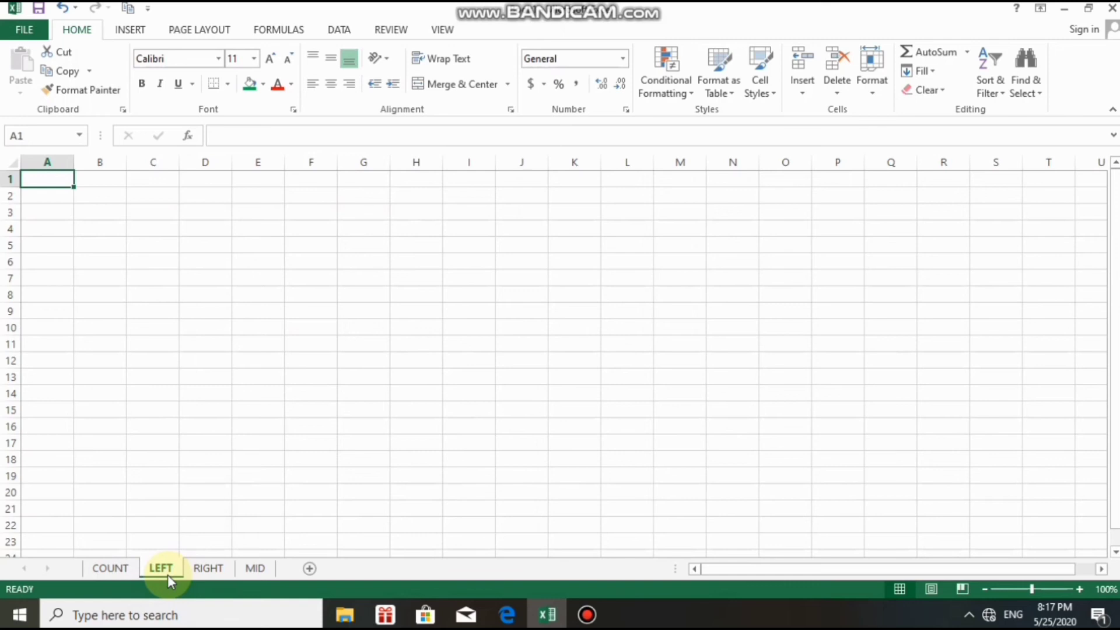
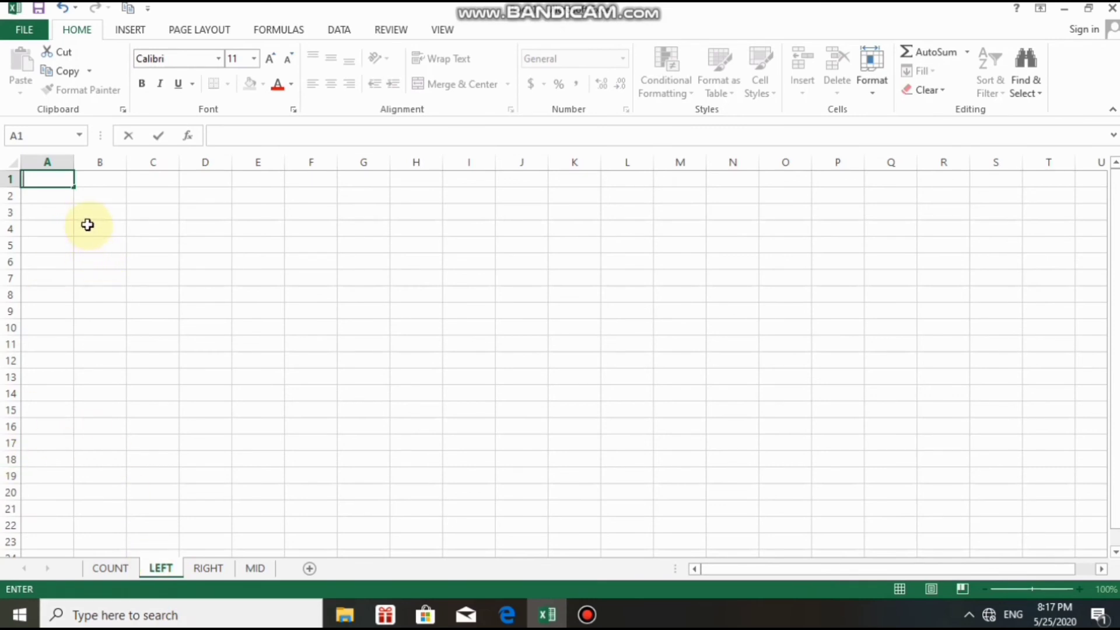
pyautogui.click(92, 233)
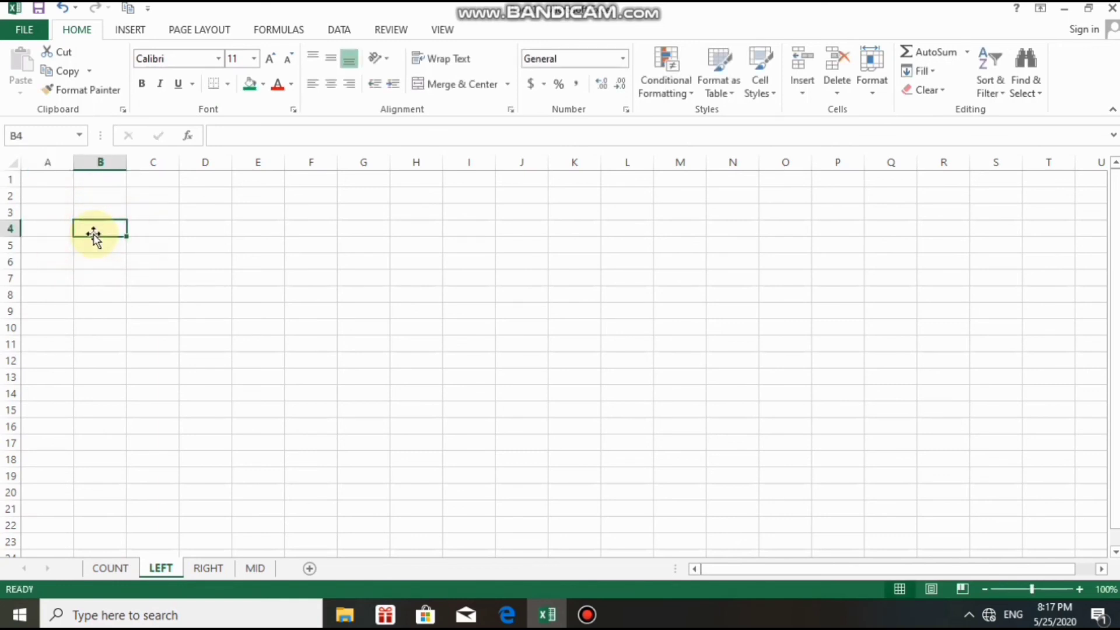
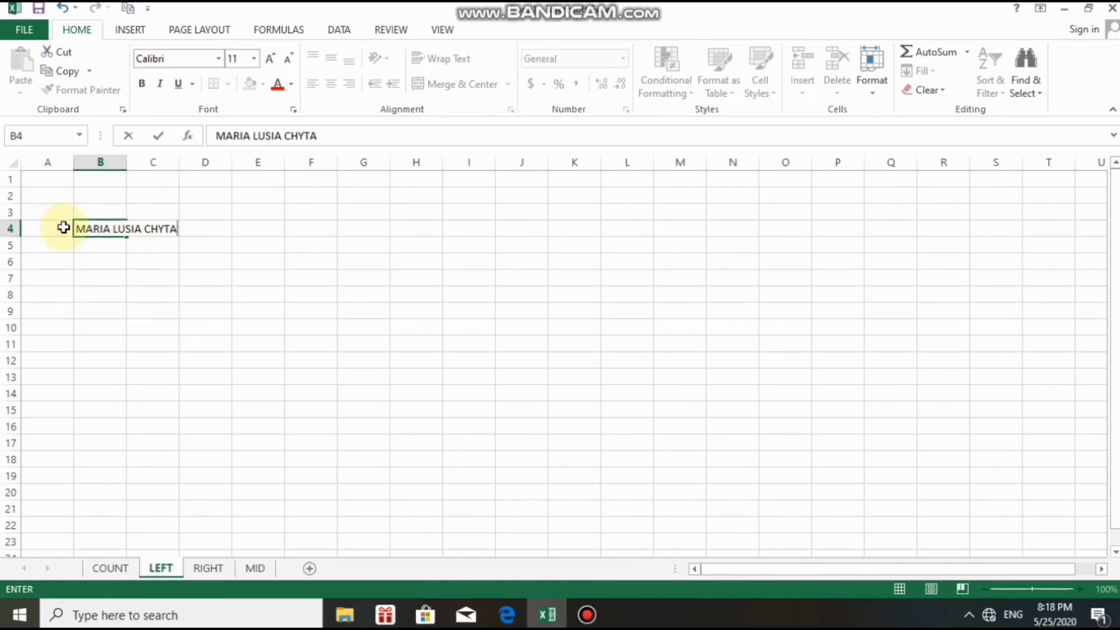
pyautogui.moveTo(100, 250); pyautogui.dragTo(111, 230)
pyautogui.click(89, 228)
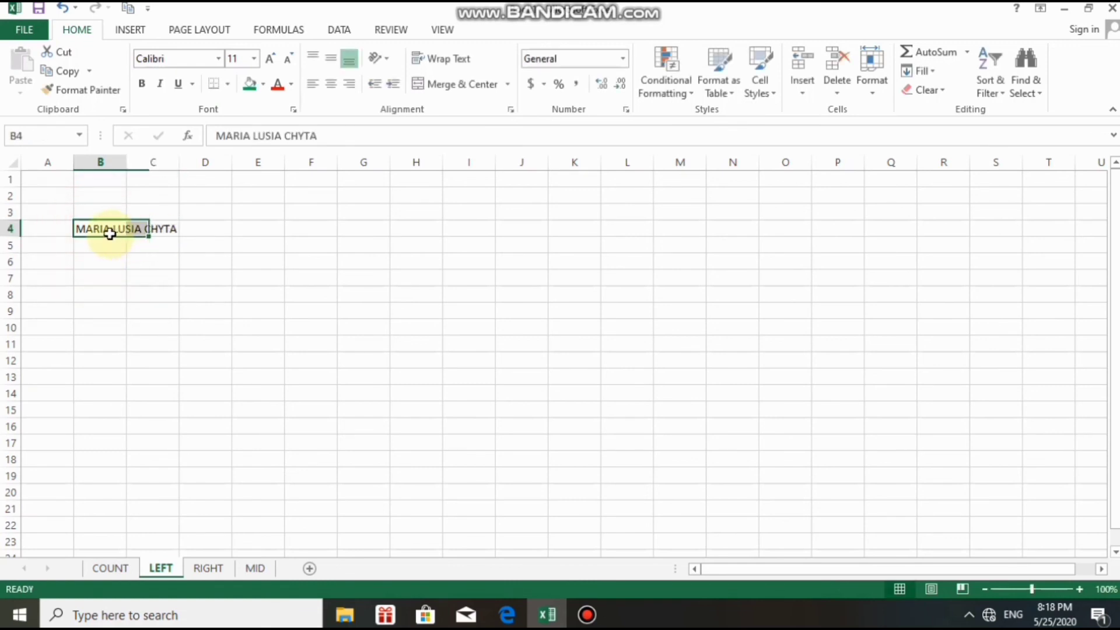
# Widen column B to fit the name and type the heading LEFT in C3.
pyautogui.moveTo(124, 169); pyautogui.dragTo(230, 170)
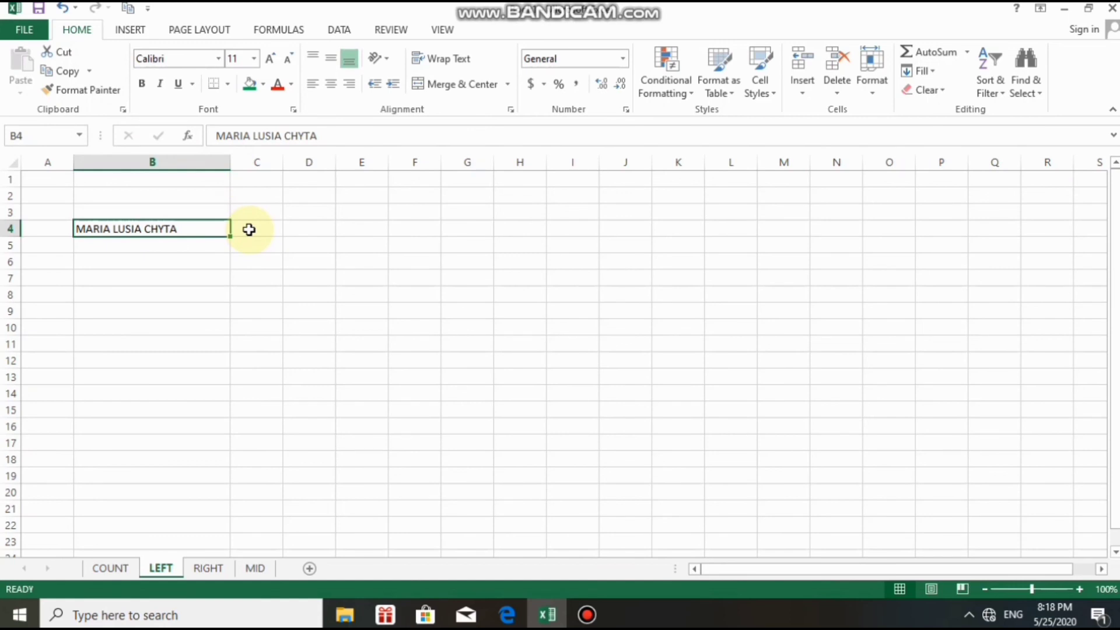
pyautogui.click(257, 209)
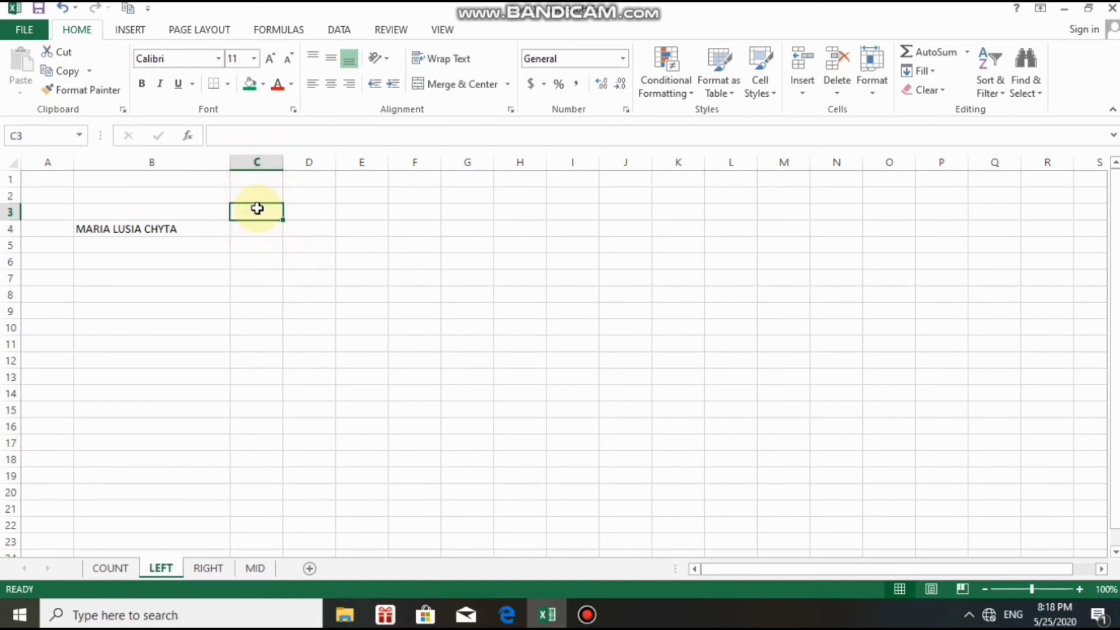
pyautogui.write('LEFT')
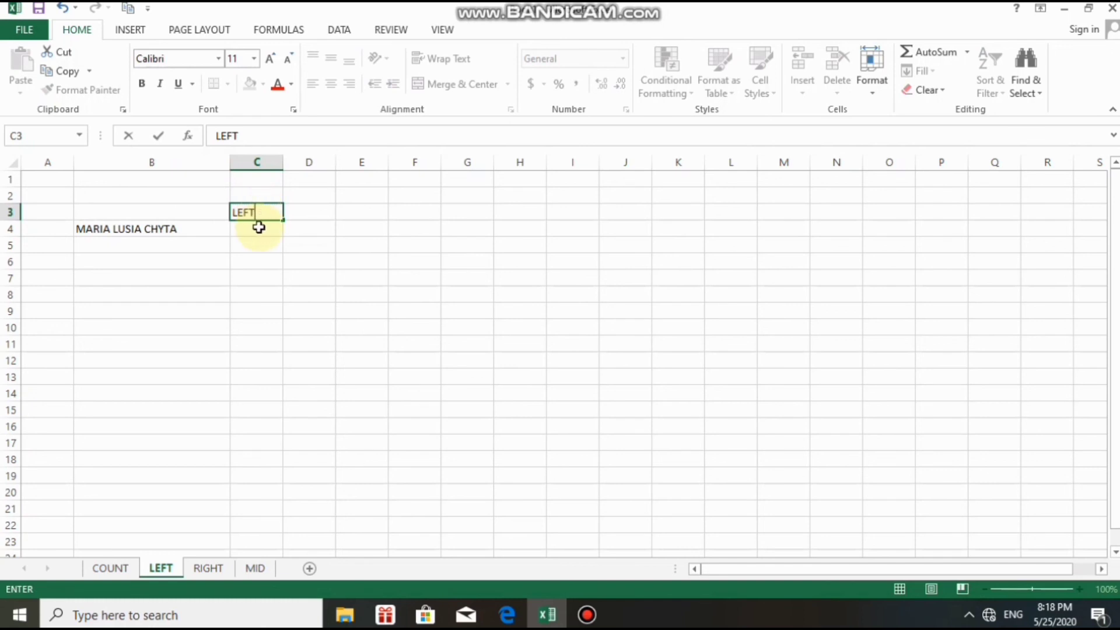
pyautogui.click(257, 228)
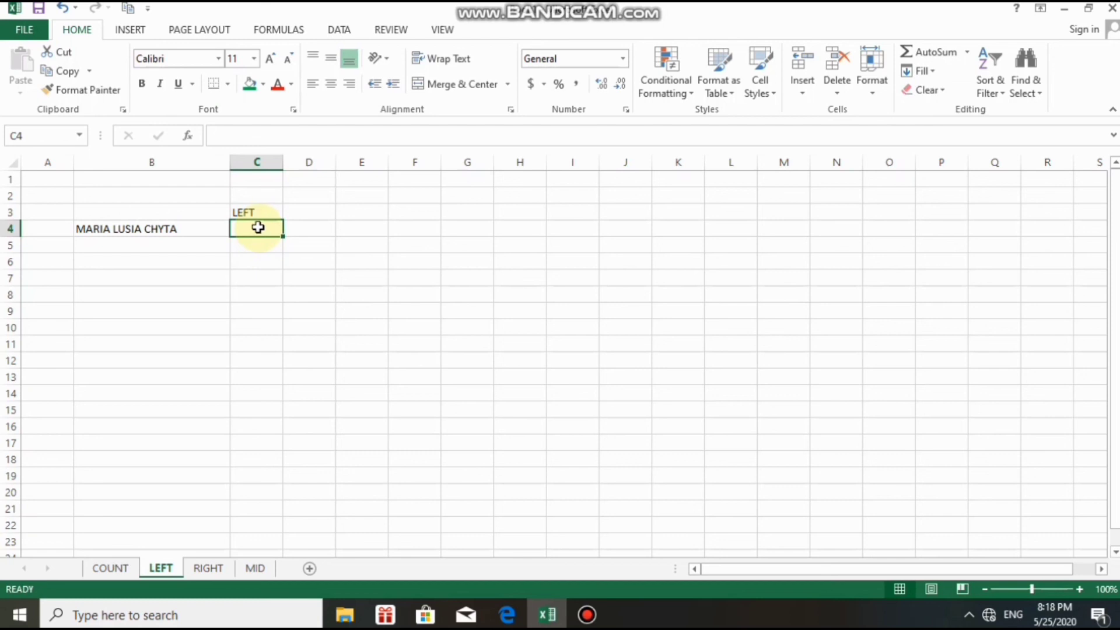
# Open the Insert Function dialog for C4, then close it without inserting anything.
pyautogui.click(188, 138)
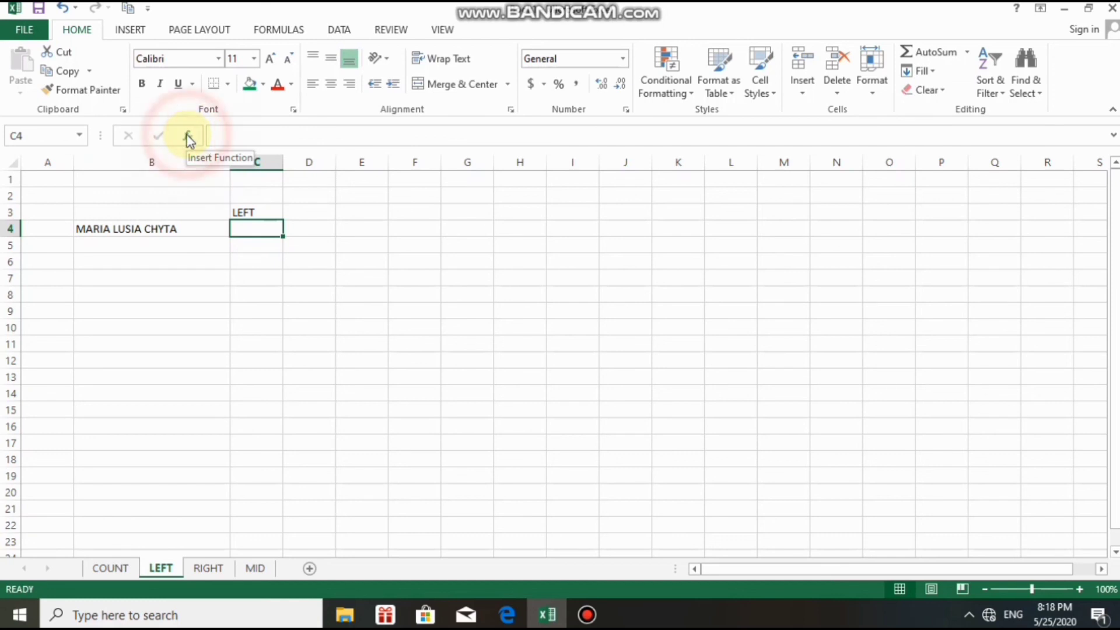
pyautogui.click(187, 135)
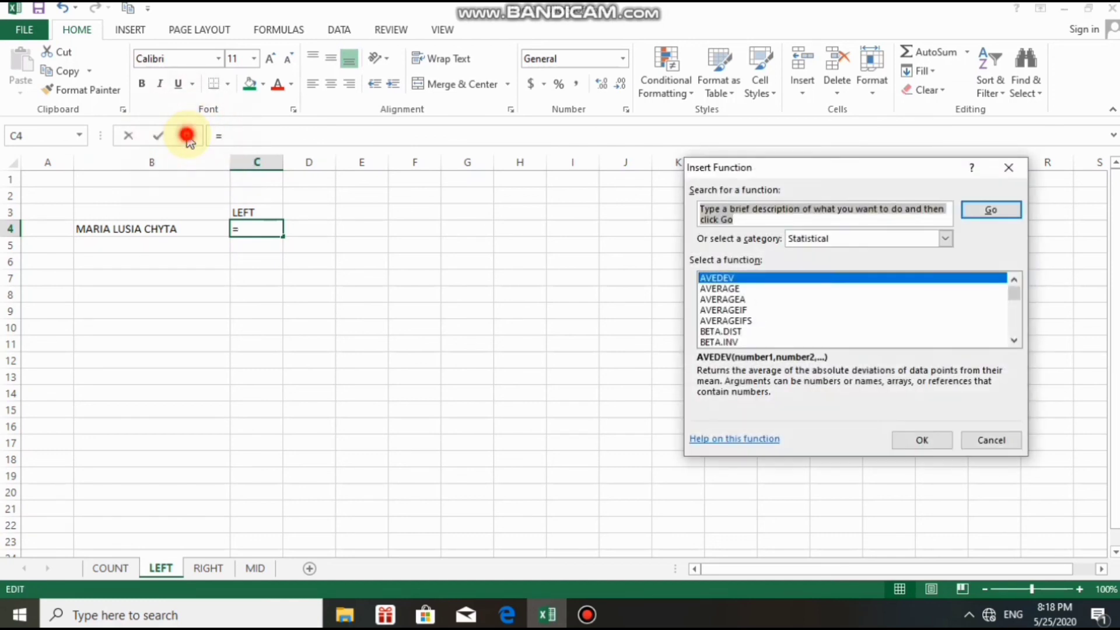
pyautogui.click(264, 261)
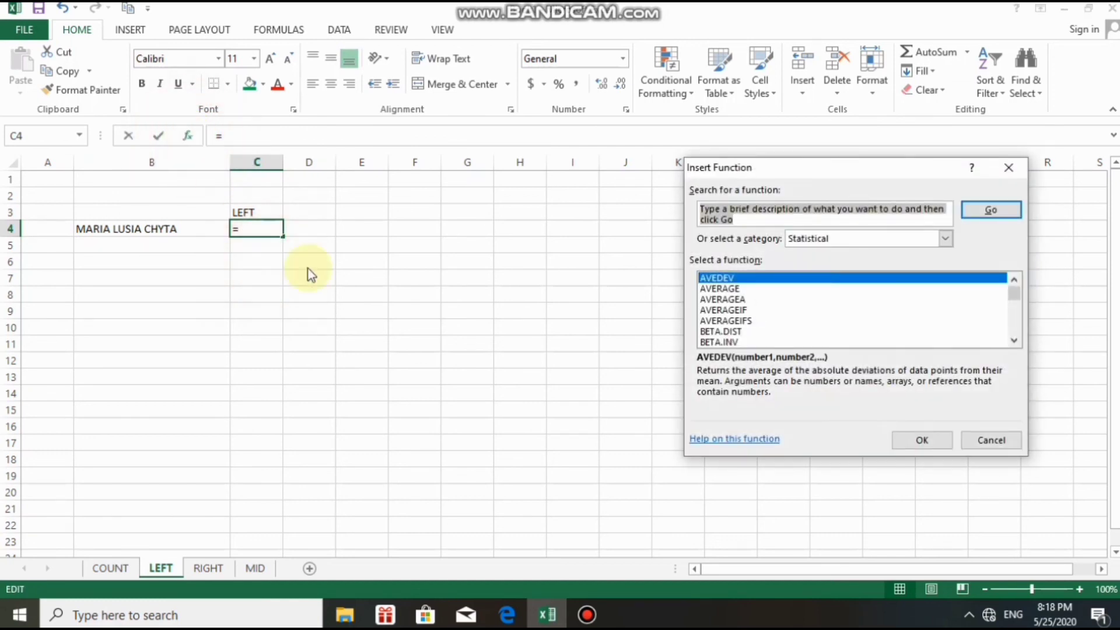
pyautogui.click(1008, 167)
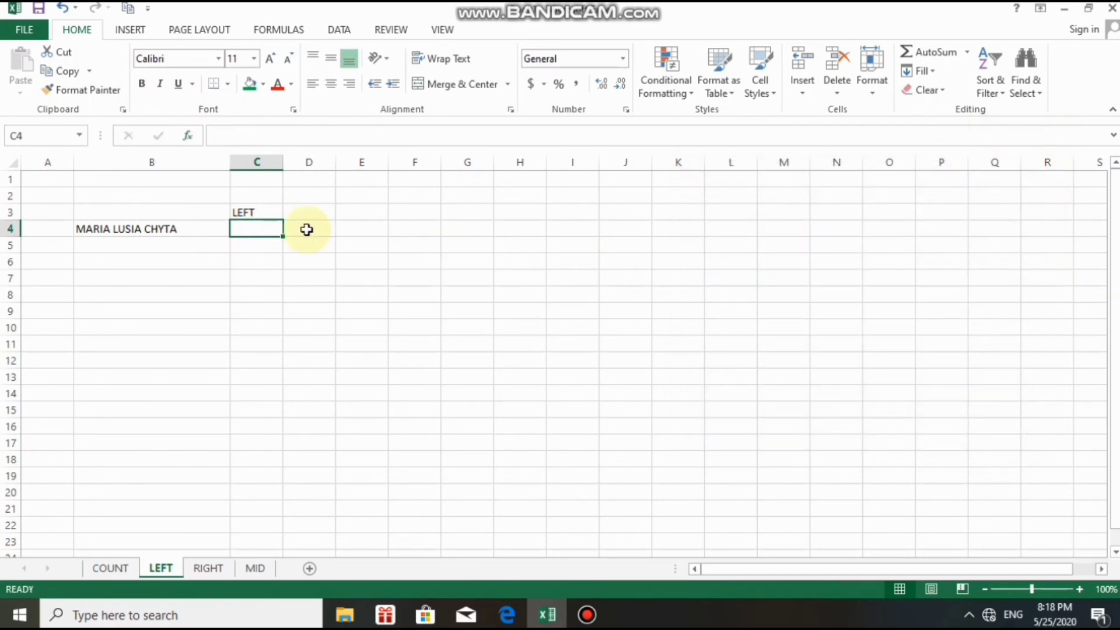
pyautogui.rightClick(270, 229)
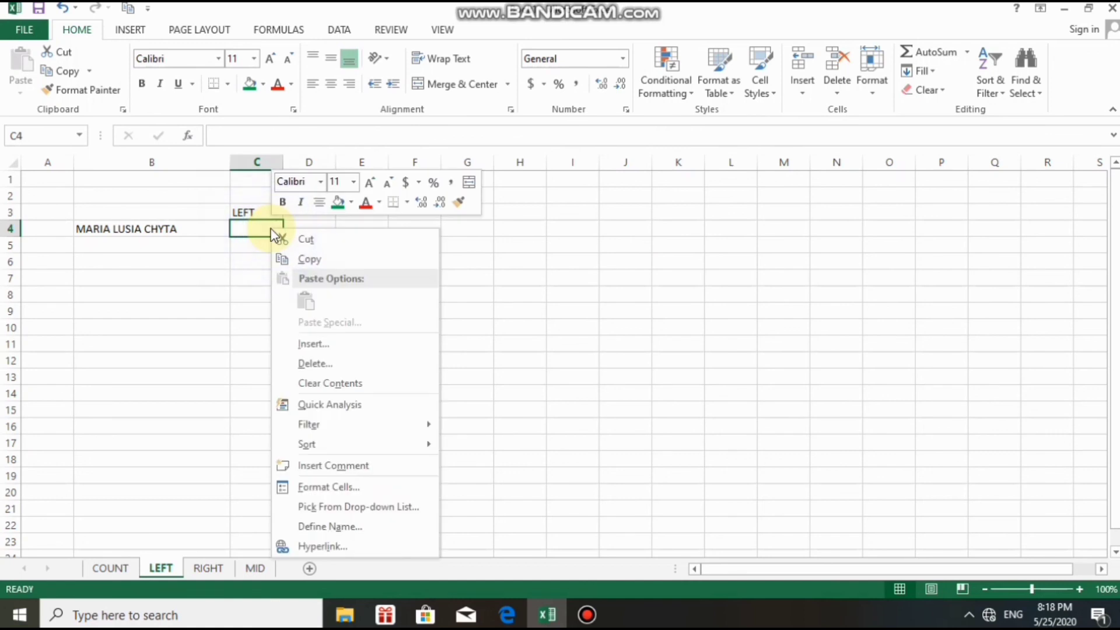
pyautogui.click(213, 273)
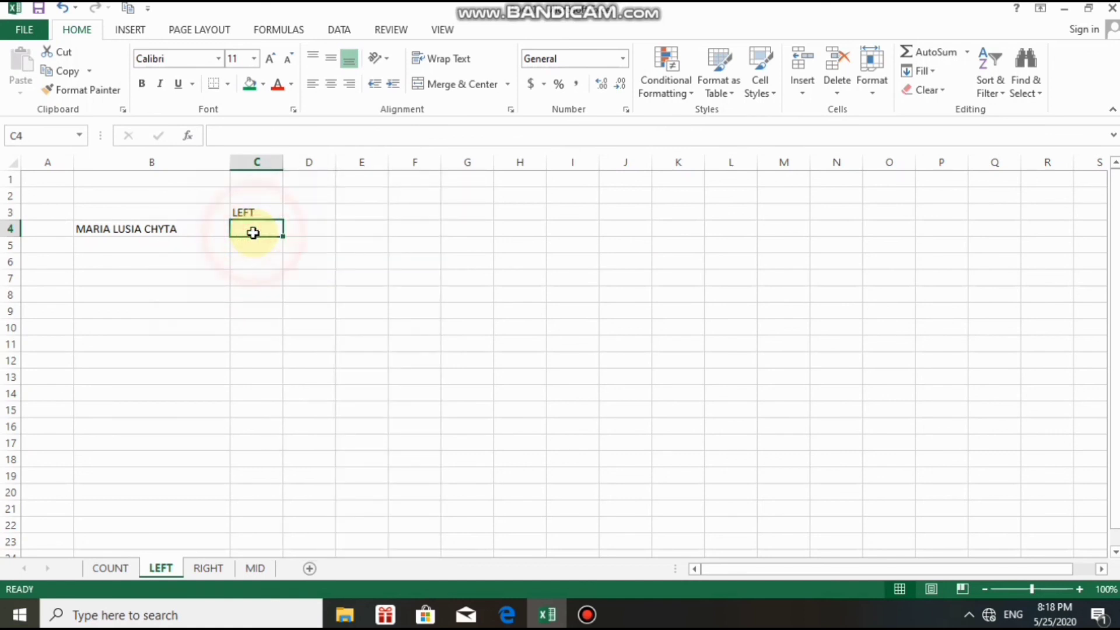
# Insert the LEFT function from the Text category into C4.
pyautogui.click(185, 138)
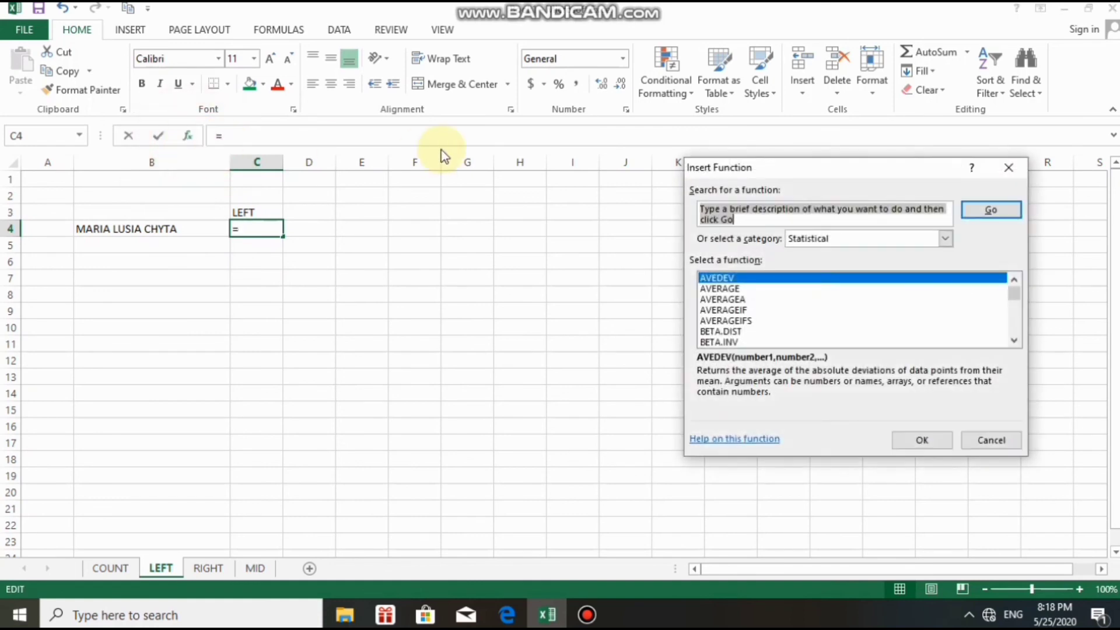
pyautogui.click(945, 239)
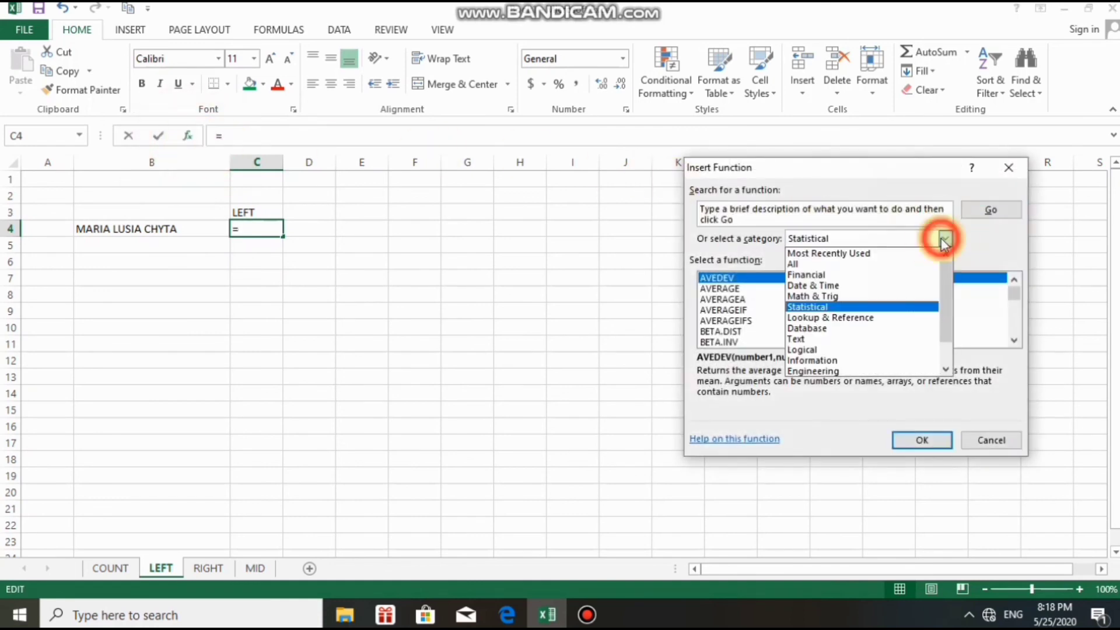
pyautogui.click(827, 340)
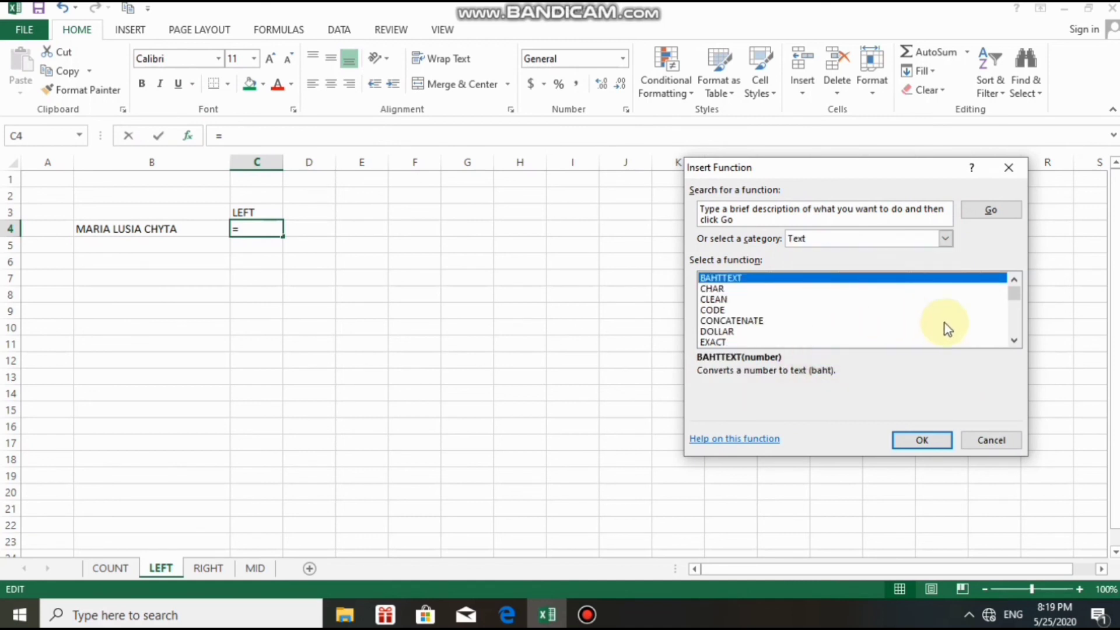
pyautogui.click(1016, 341)
pyautogui.click(1016, 341)
pyautogui.click(1017, 341)
pyautogui.click(1017, 342)
pyautogui.click(1017, 341)
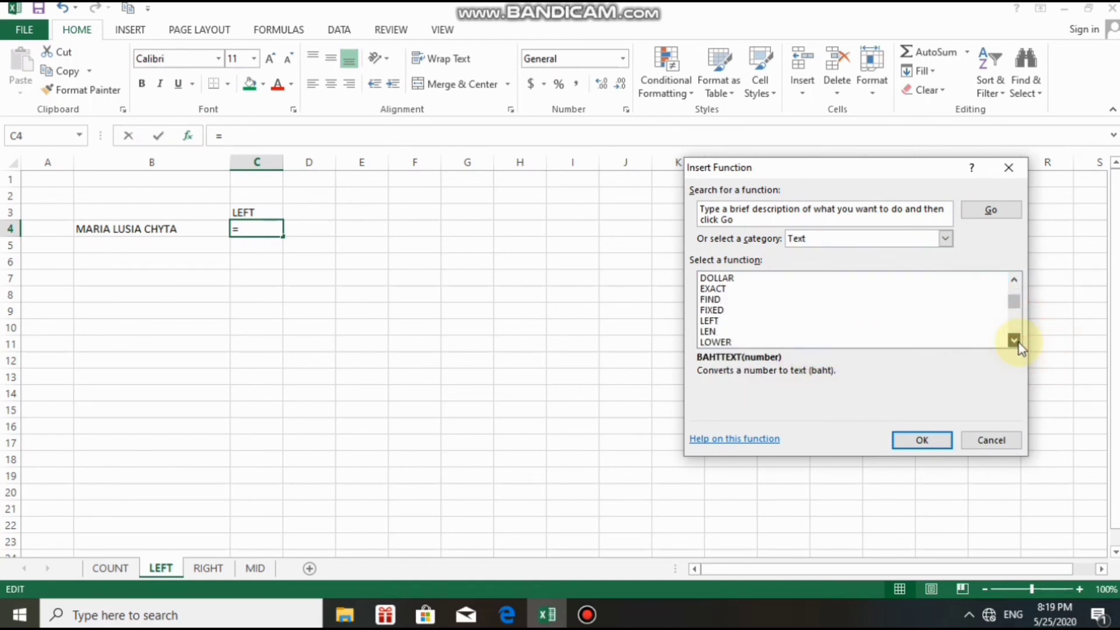
pyautogui.click(1017, 342)
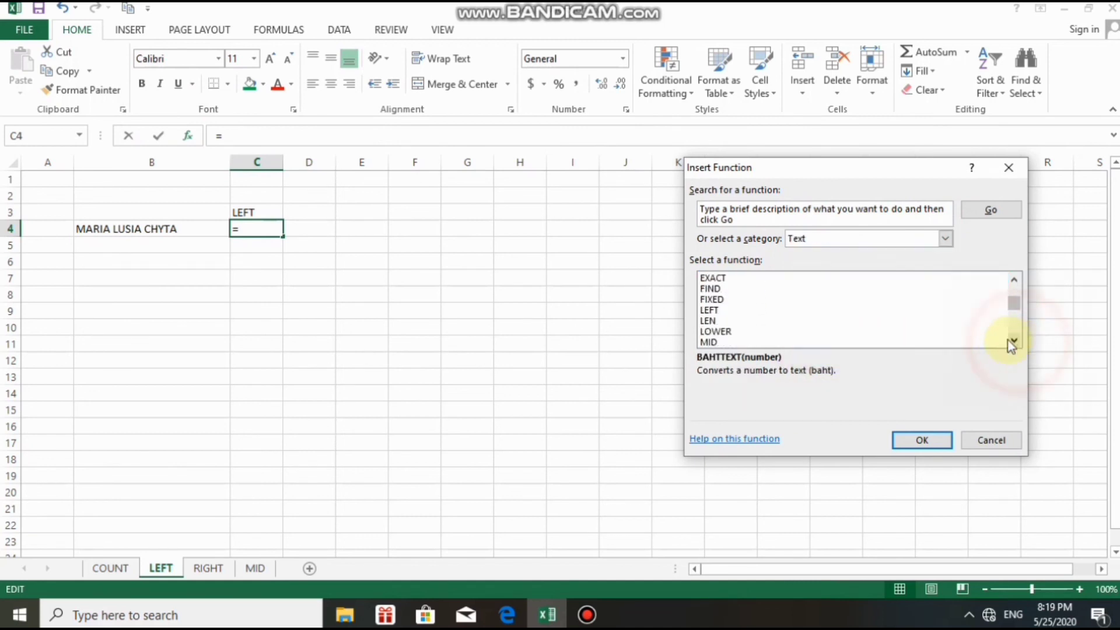
pyautogui.click(723, 311)
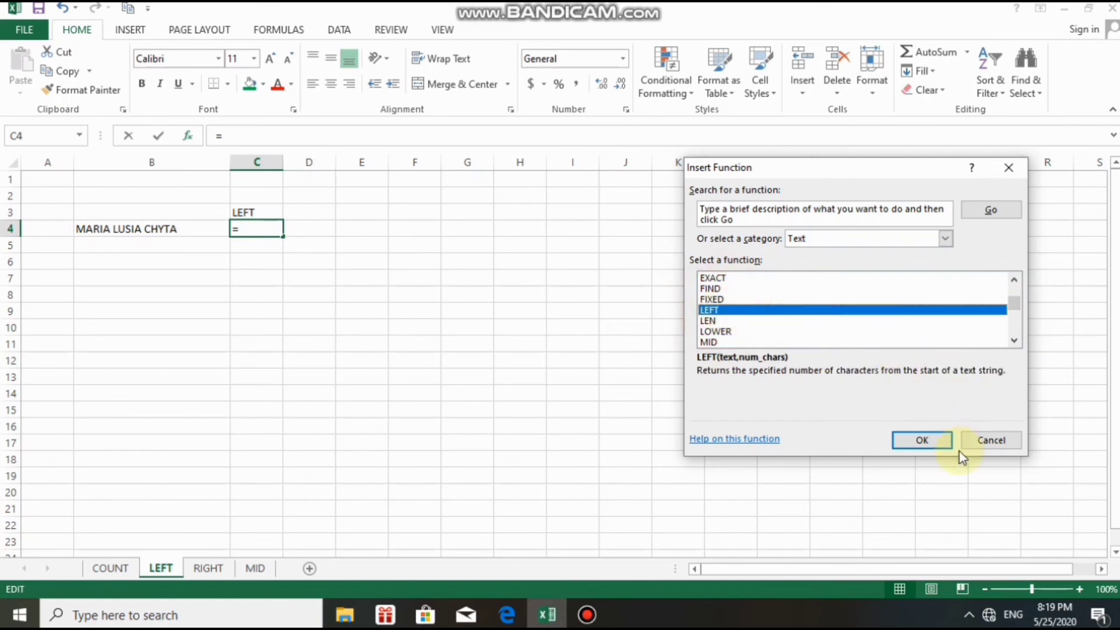
pyautogui.click(917, 441)
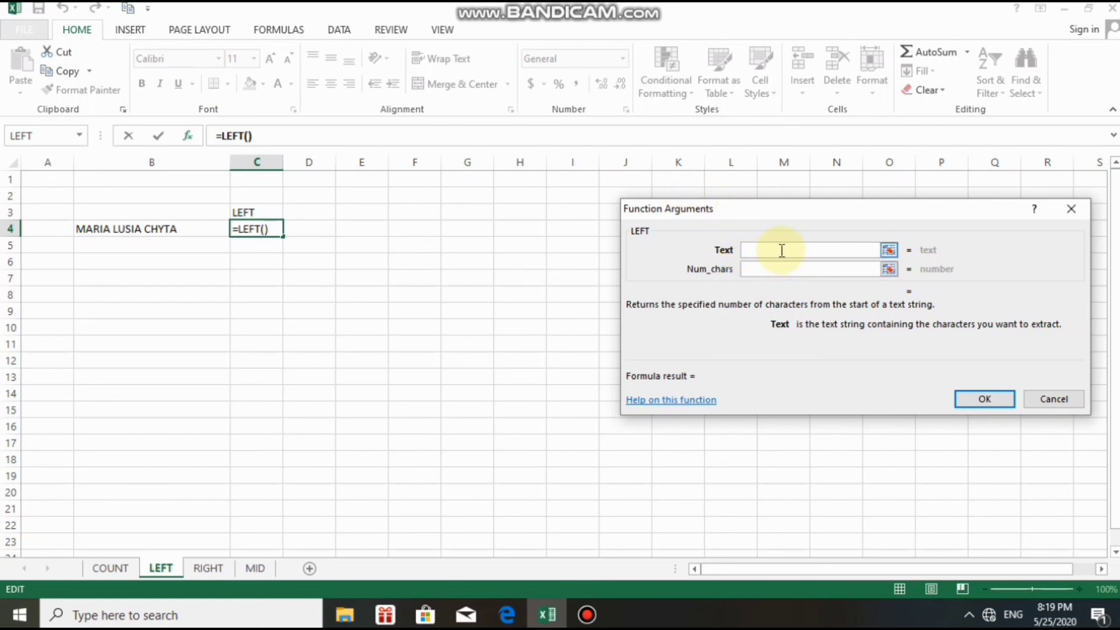
# Set the LEFT Text argument to cell B4, making the formula =LEFT(B4).
pyautogui.click(779, 269)
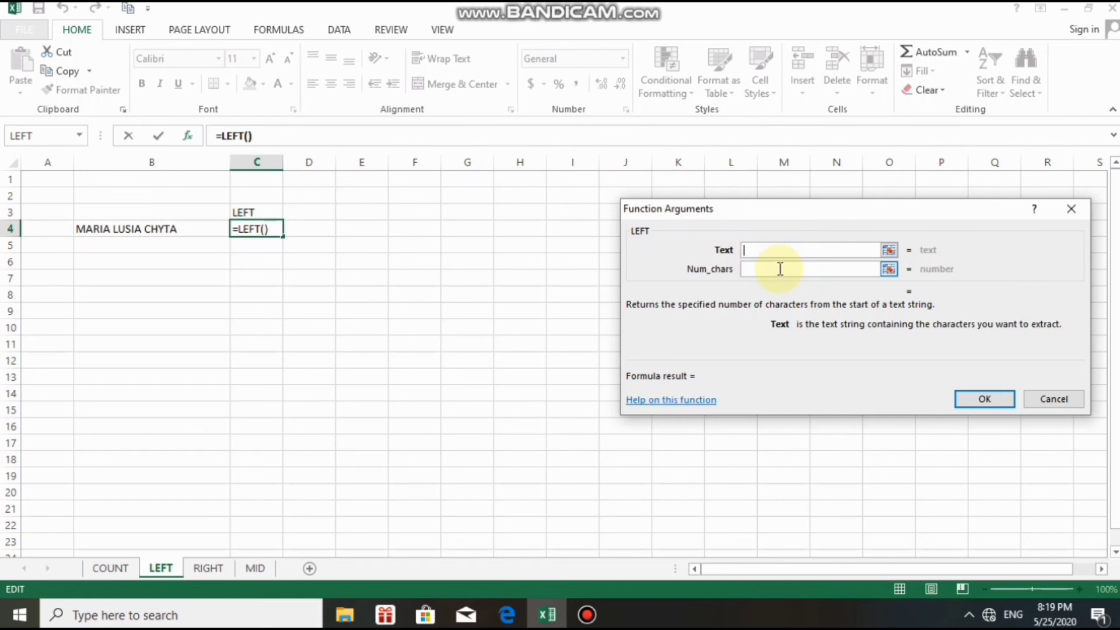
pyautogui.click(789, 249)
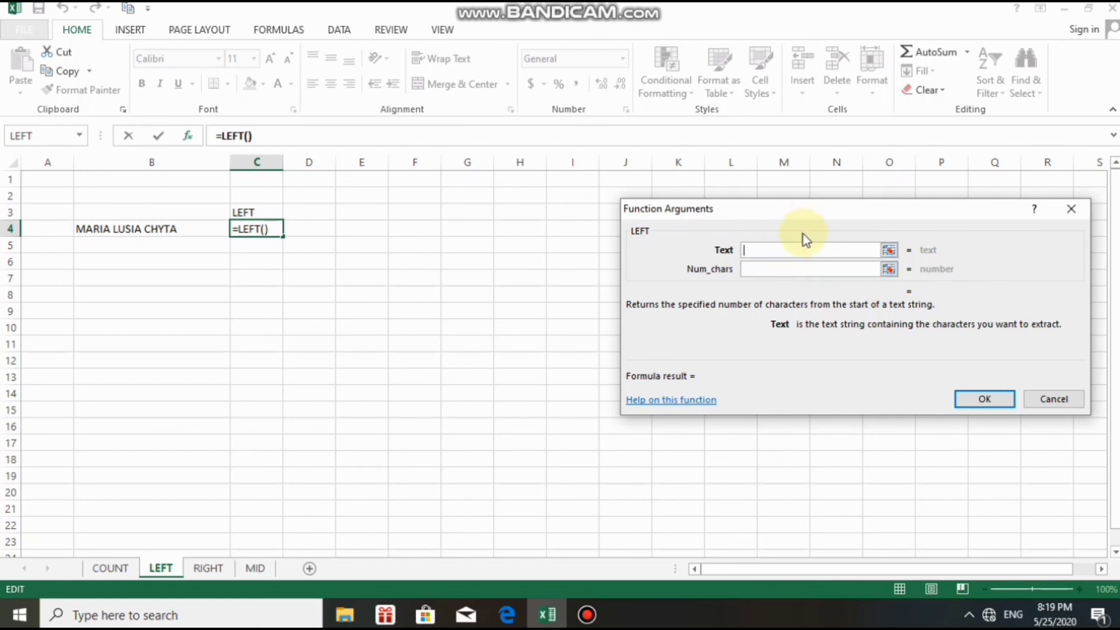
pyautogui.click(759, 250)
pyautogui.click(770, 269)
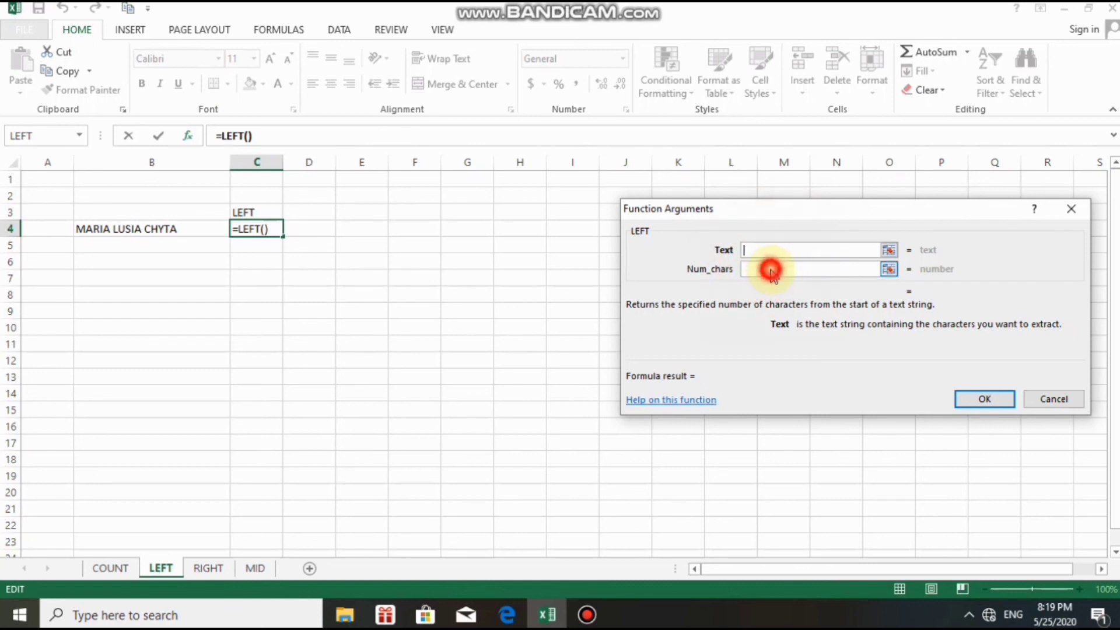
pyautogui.click(755, 250)
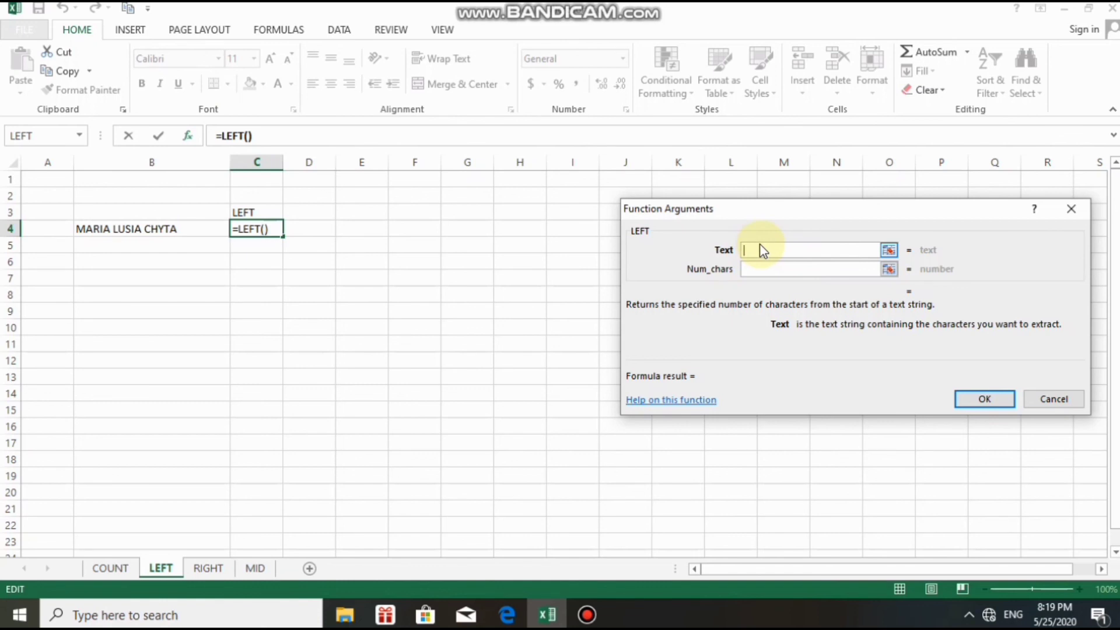
pyautogui.click(754, 248)
pyautogui.click(757, 263)
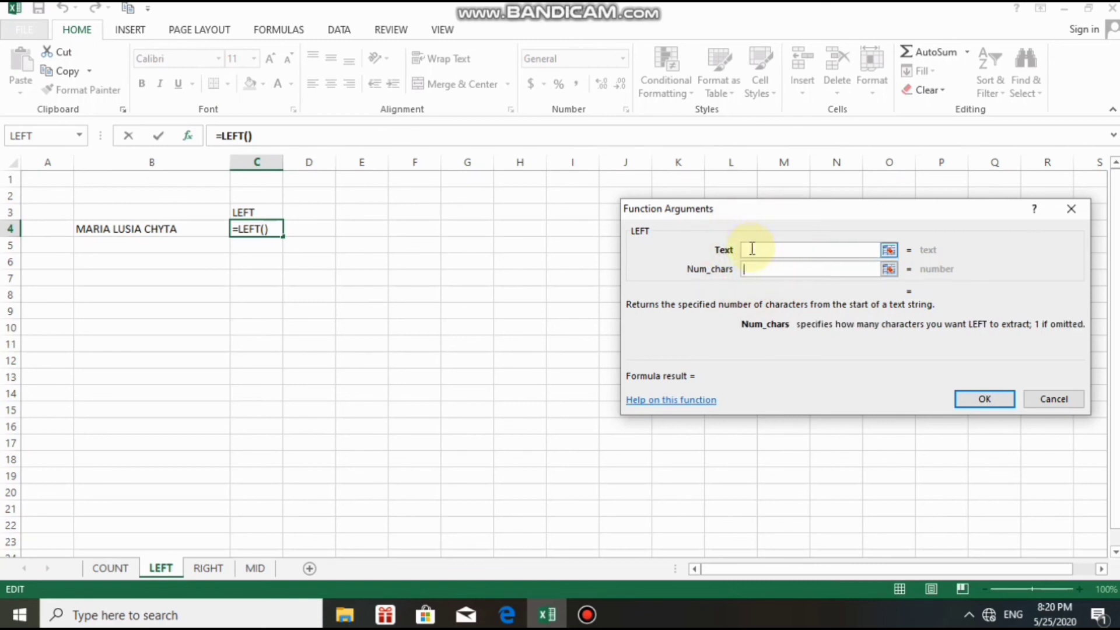
pyautogui.click(752, 249)
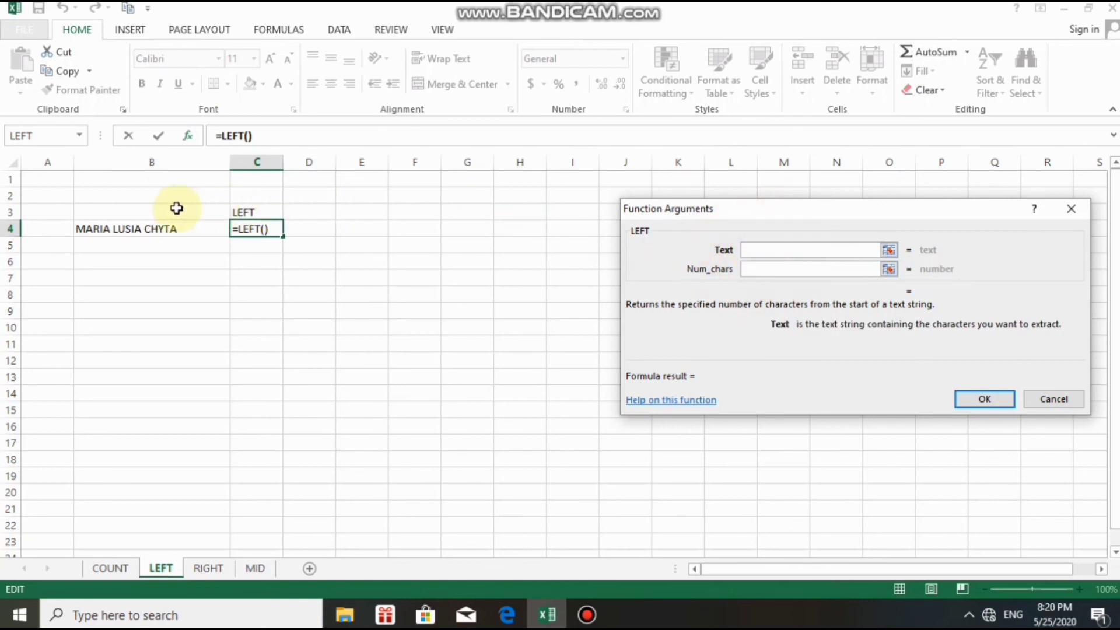
pyautogui.click(112, 229)
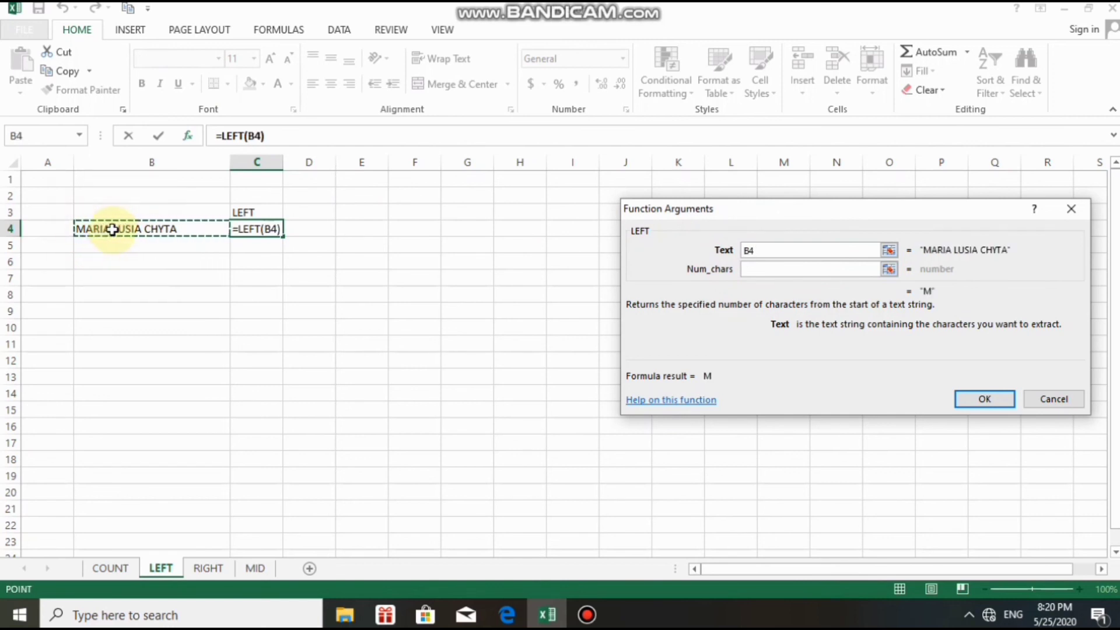